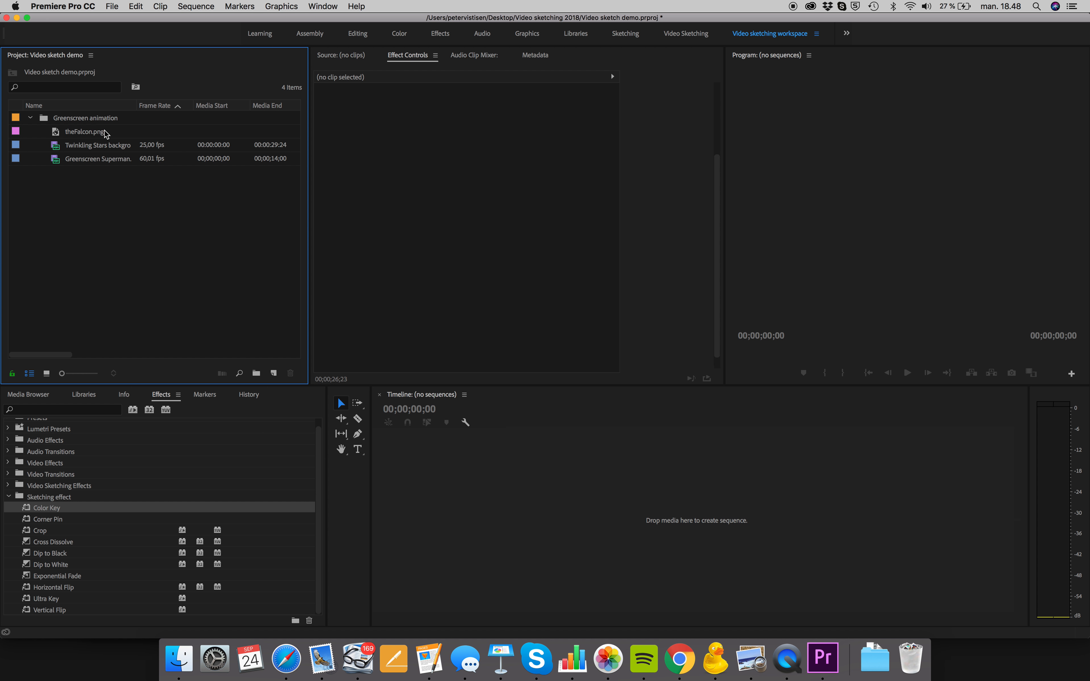
pyautogui.click(54, 133)
pyautogui.click(60, 146)
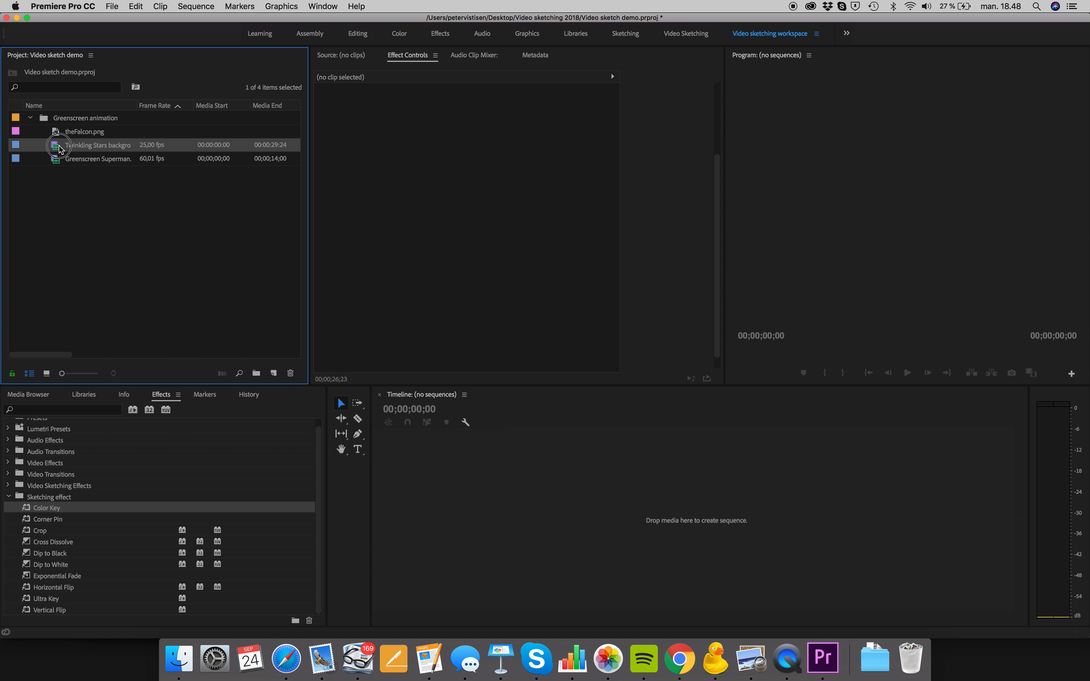
pyautogui.click(57, 156)
pyautogui.click(58, 145)
pyautogui.click(322, 10)
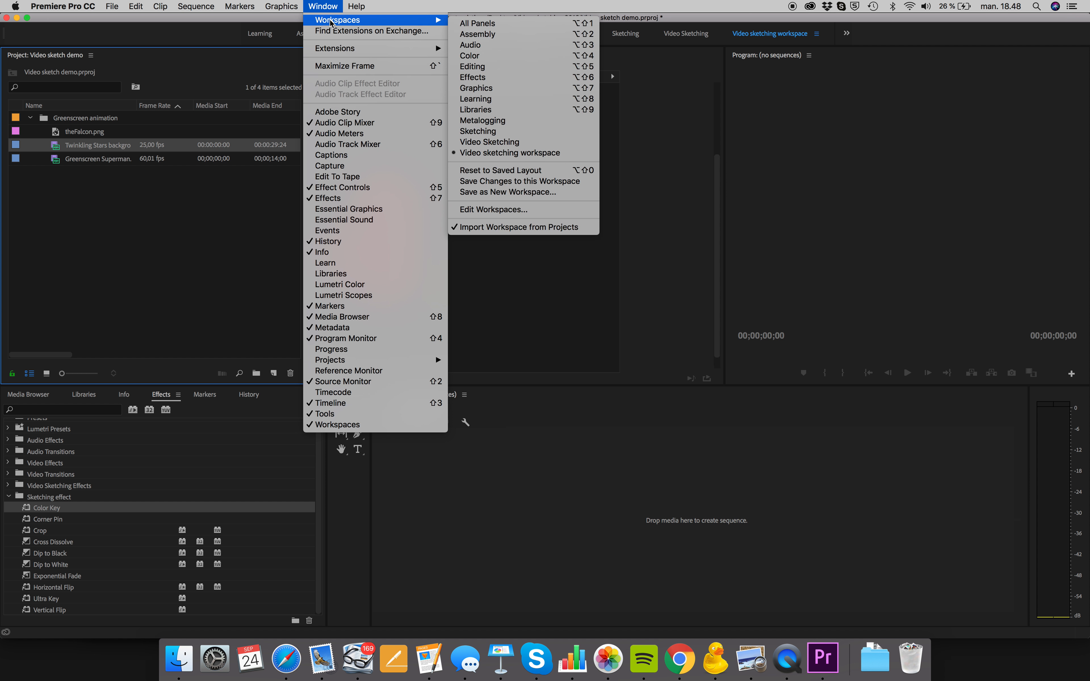
pyautogui.click(137, 233)
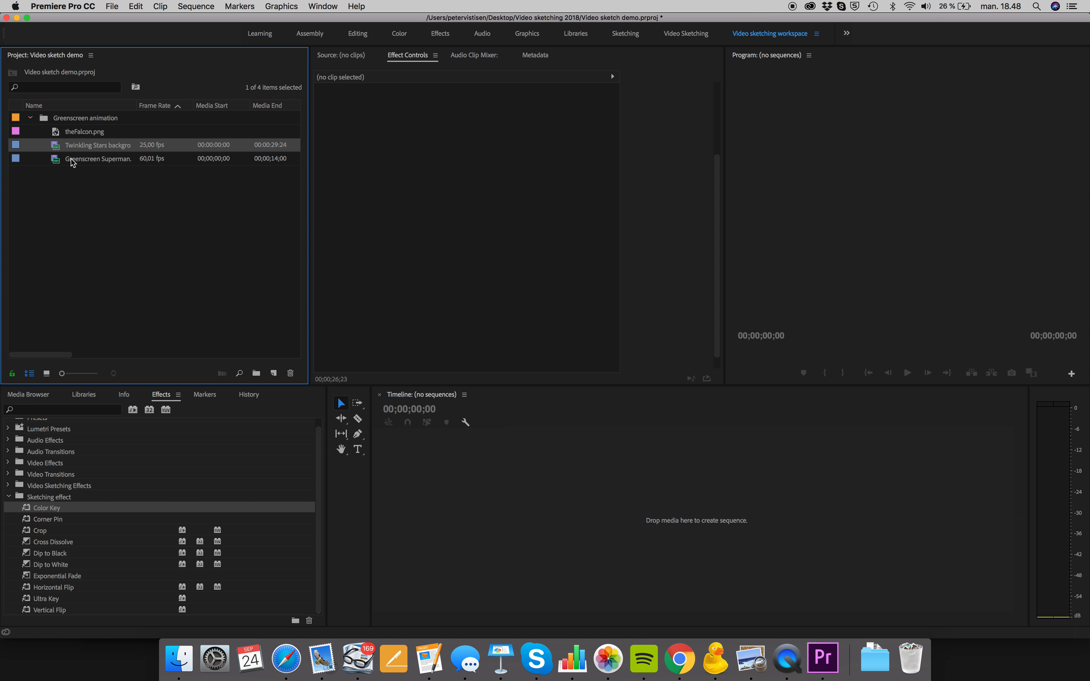
# Preview the Greenscreen Superman.mov footage, create a sequence from it, and move its video clip up to track V3
pyautogui.doubleClick(58, 159)
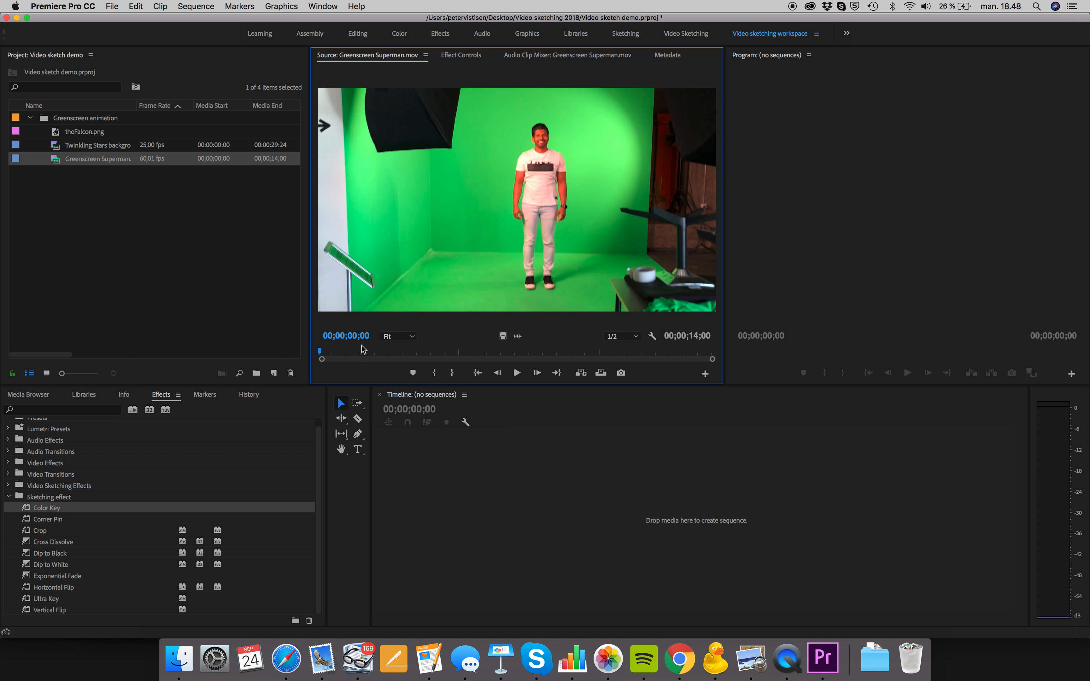
pyautogui.moveTo(336, 351); pyautogui.dragTo(319, 334)
pyautogui.click(58, 161)
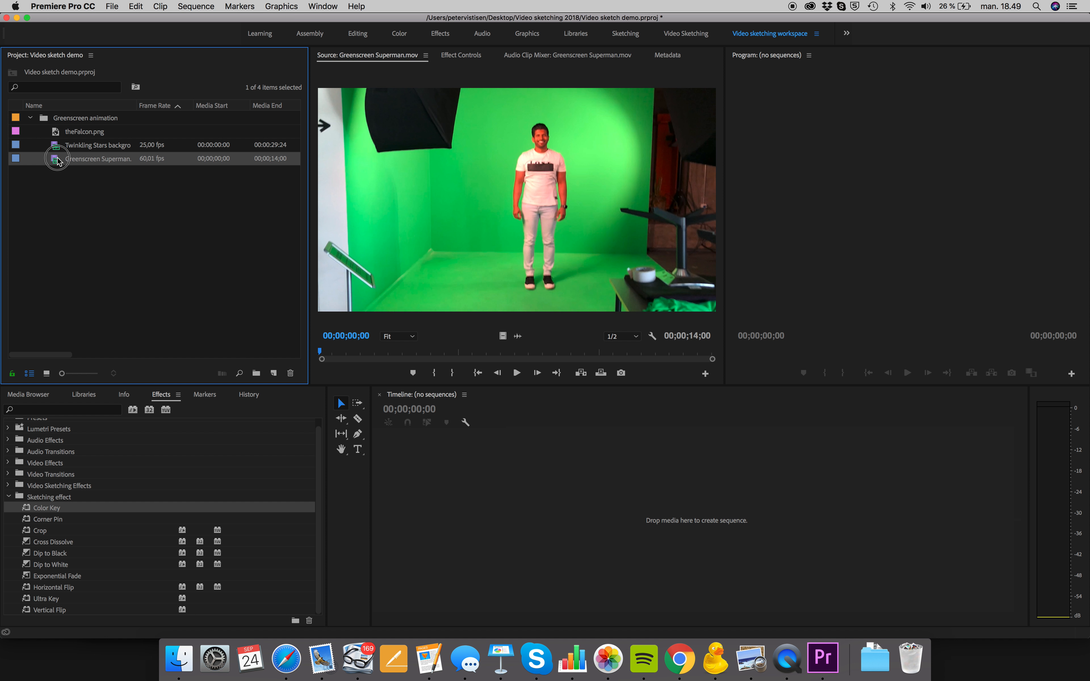
pyautogui.moveTo(58, 162); pyautogui.dragTo(427, 519)
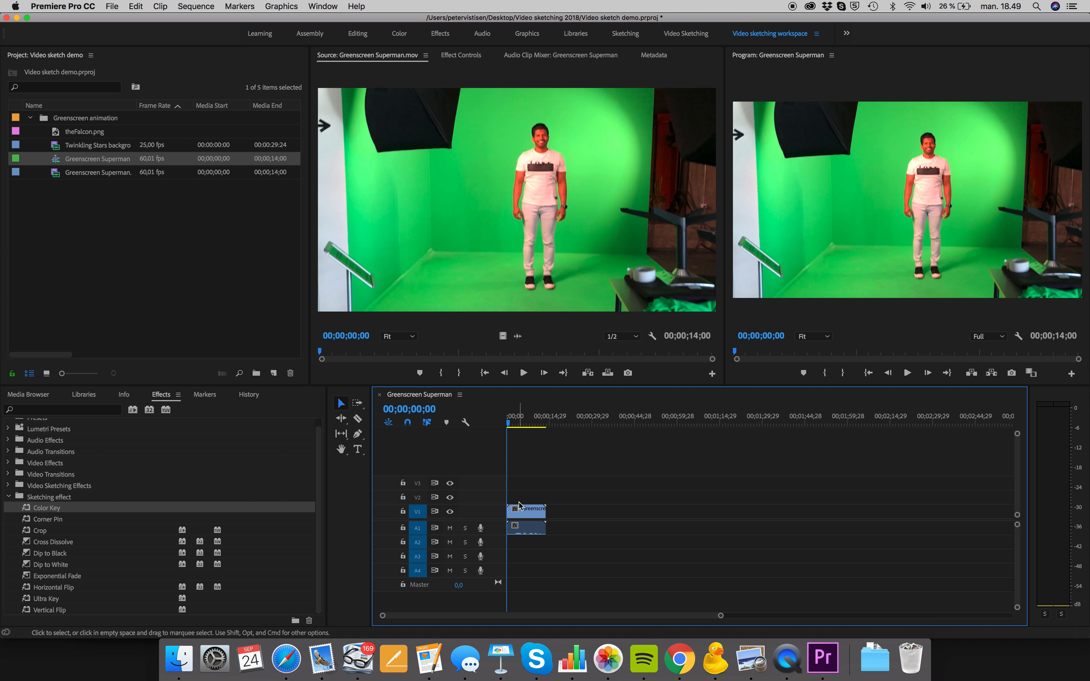
pyautogui.click(521, 512)
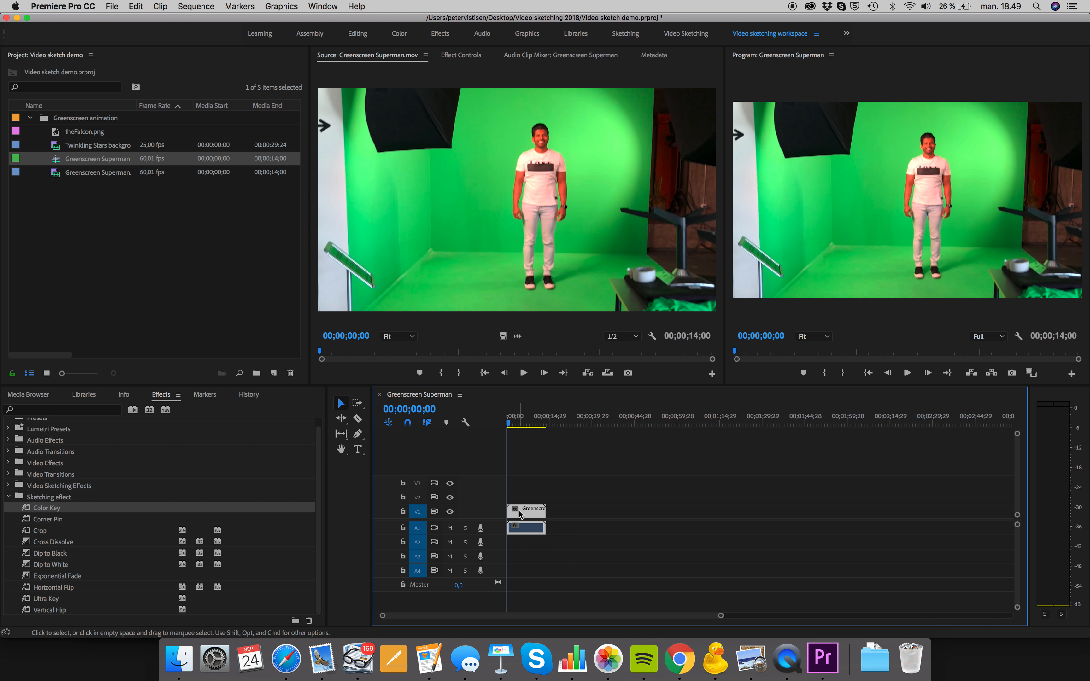
pyautogui.moveTo(520, 514); pyautogui.dragTo(518, 481)
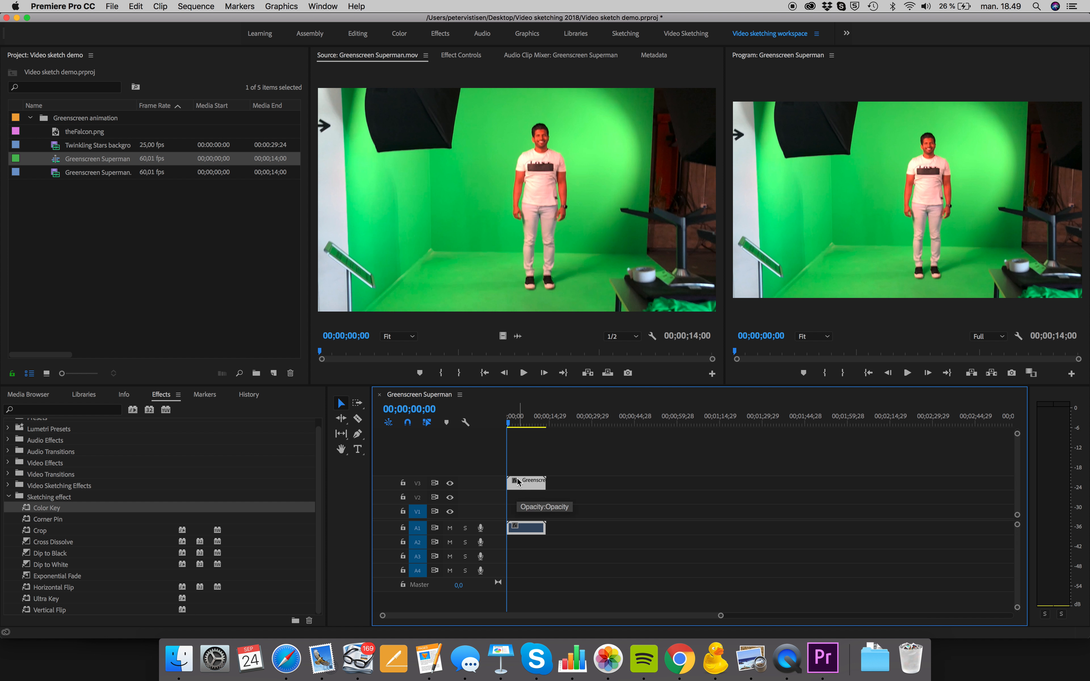
# Apply the Crop effect to the greenscreen clip on V3 with Left at 36% and Right at 27%
pyautogui.click(515, 423)
pyautogui.moveTo(516, 424); pyautogui.dragTo(515, 425)
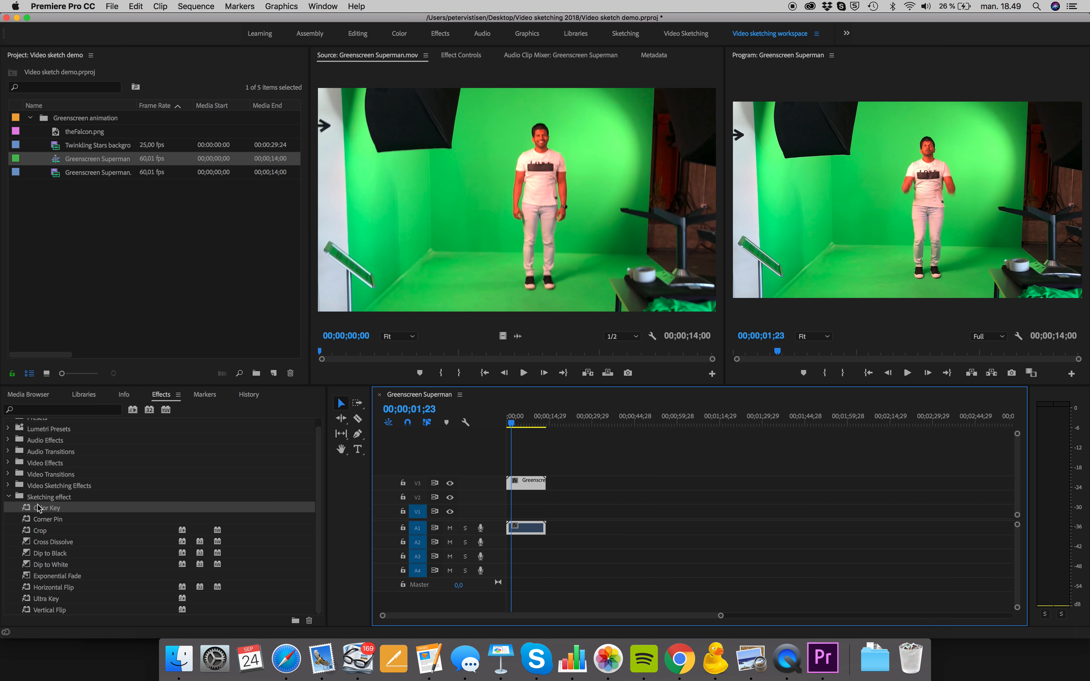
pyautogui.click(38, 531)
pyautogui.moveTo(28, 532); pyautogui.dragTo(530, 482)
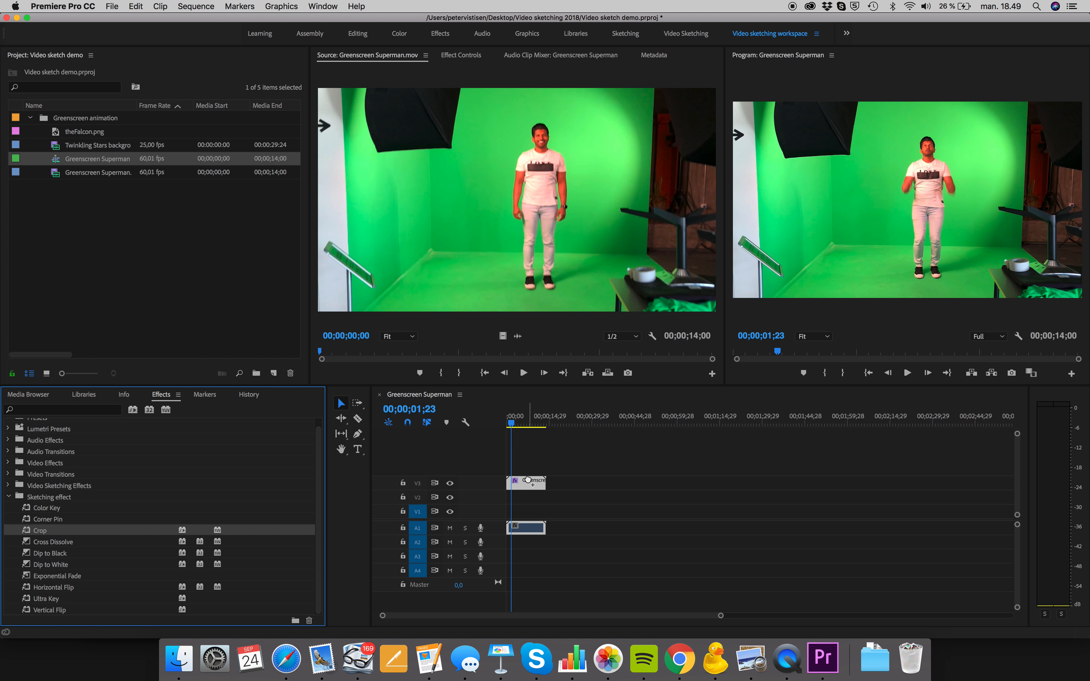
pyautogui.click(461, 55)
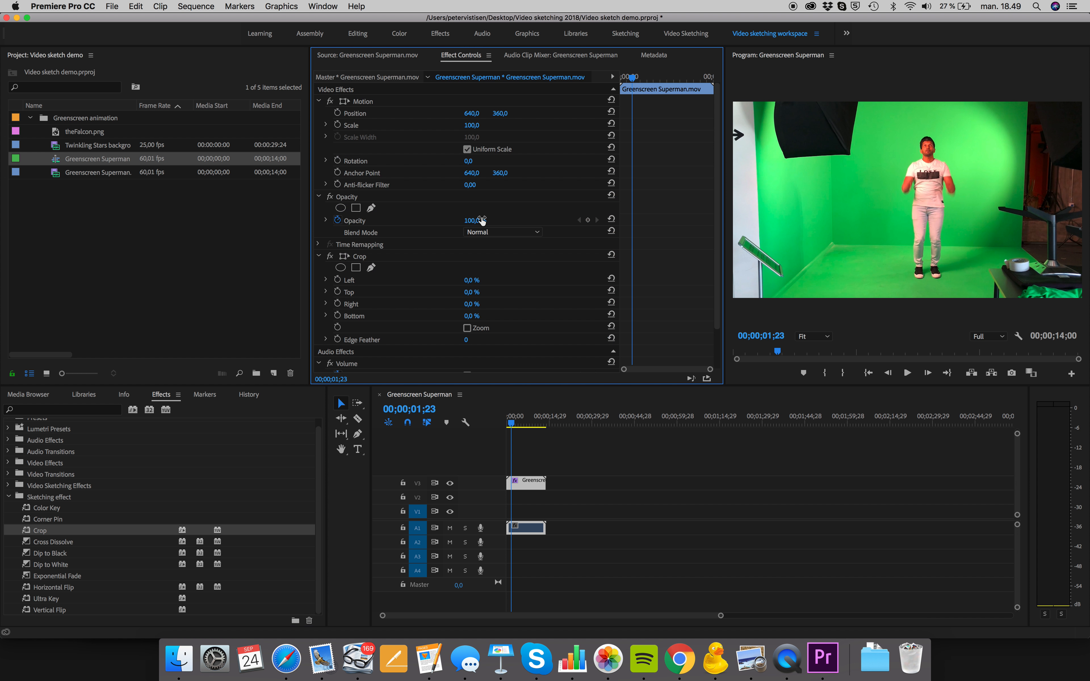
pyautogui.moveTo(472, 280); pyautogui.dragTo(516, 281)
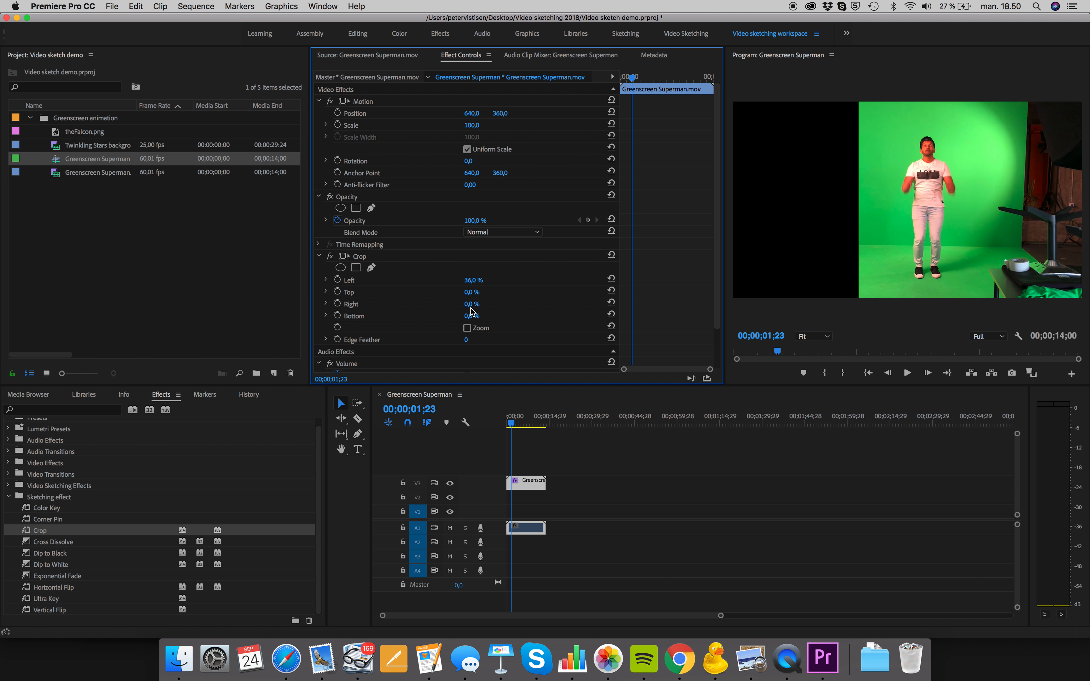
pyautogui.moveTo(471, 305); pyautogui.dragTo(505, 305)
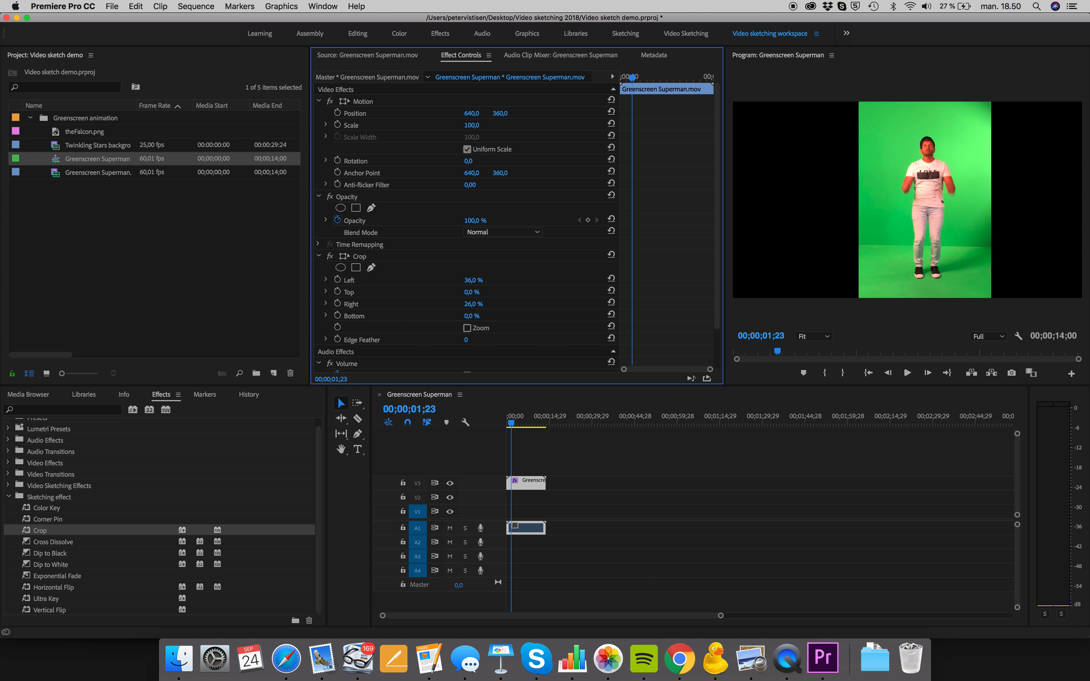
pyautogui.moveTo(515, 413)
pyautogui.mouseDown()
pyautogui.moveTo(540, 429)
pyautogui.moveTo(531, 428)
pyautogui.mouseUp()
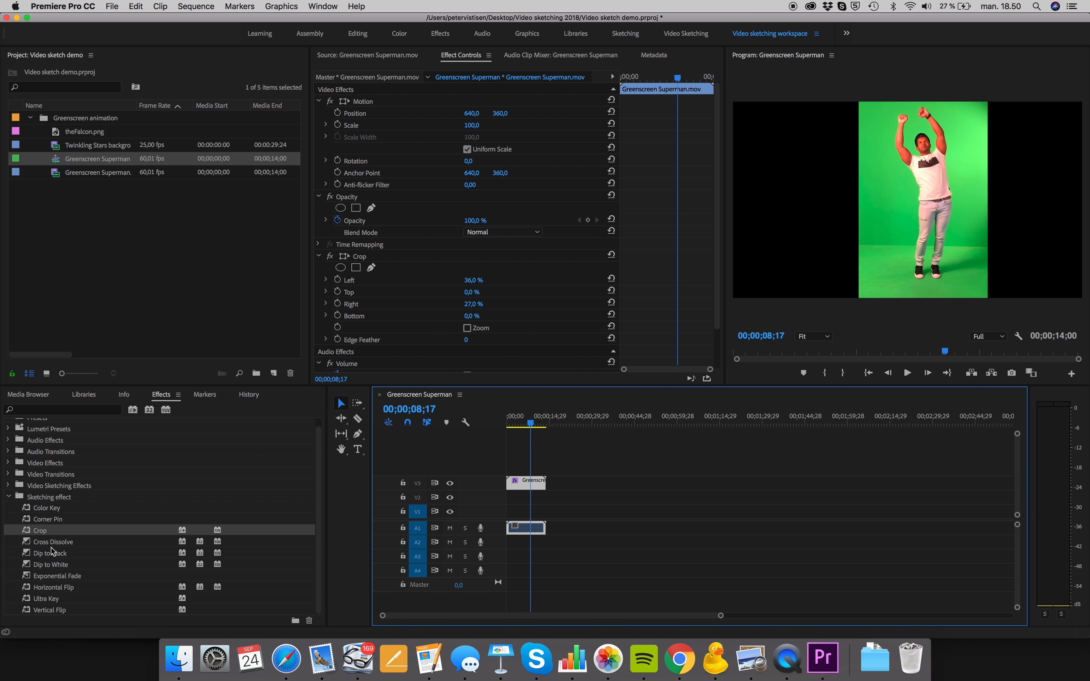
# Mark an out point at 00:00:15:06 in Twinkling Stars background.mp4 and place only its video on track V2 beneath the greenscreen clip
pyautogui.click(94, 150)
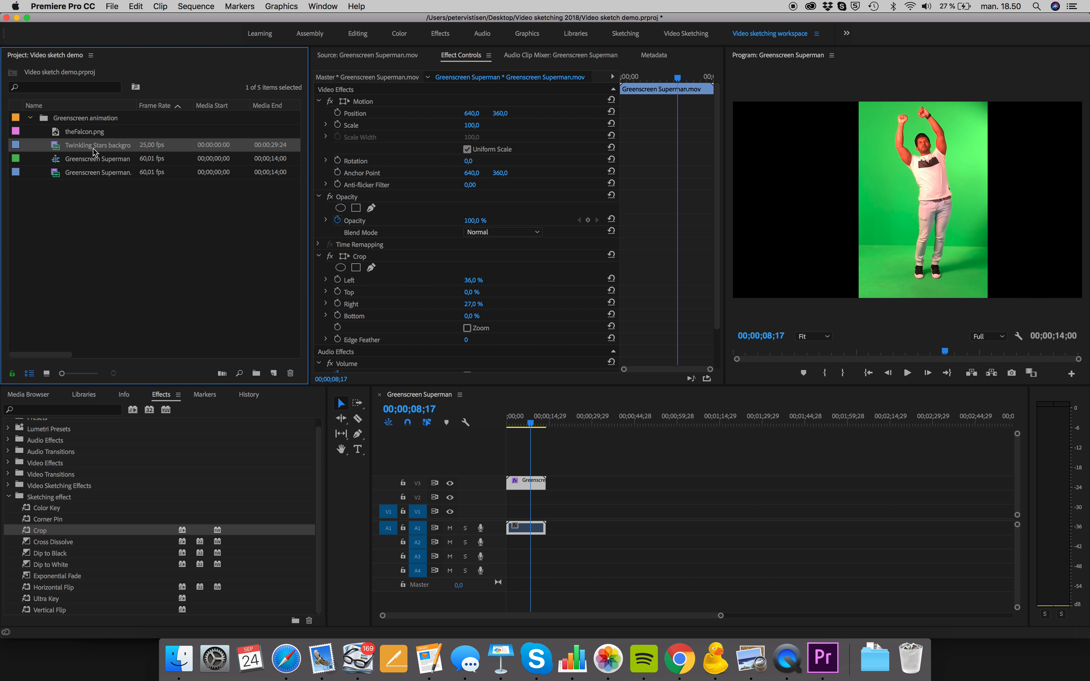
pyautogui.doubleClick(56, 151)
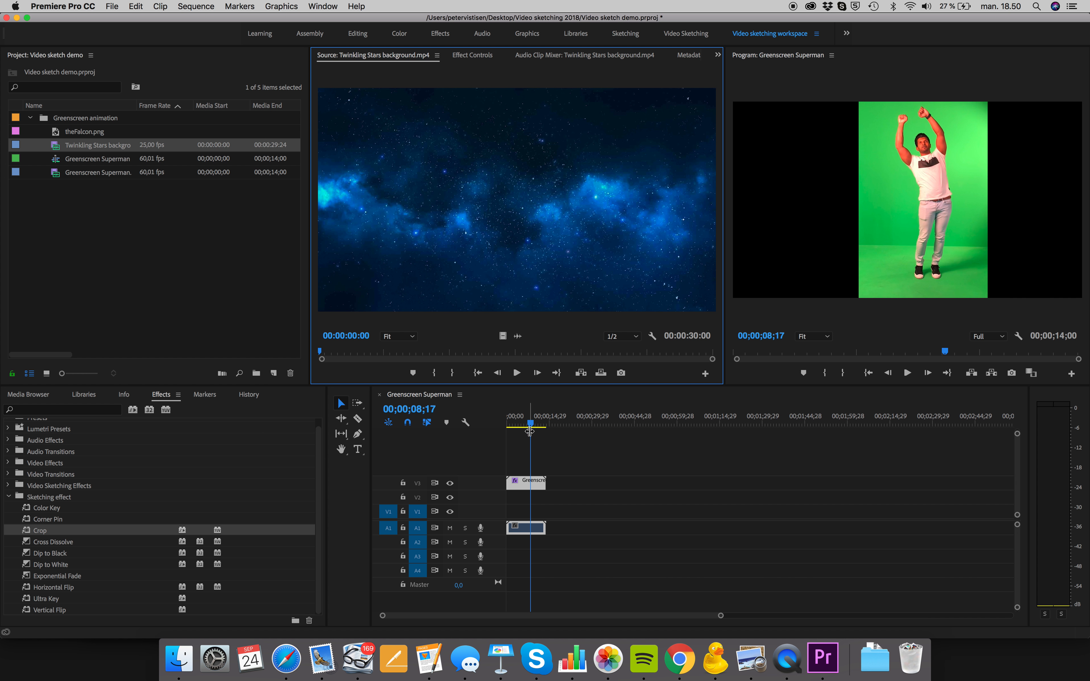
pyautogui.click(537, 422)
pyautogui.moveTo(539, 423); pyautogui.dragTo(549, 428)
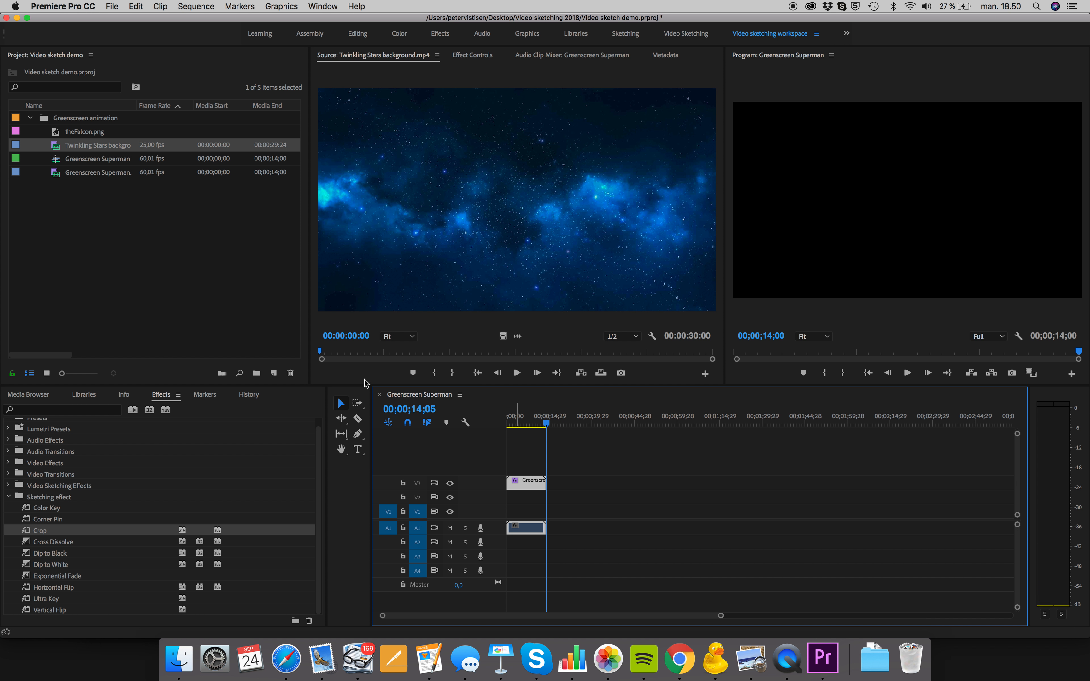
pyautogui.moveTo(319, 351); pyautogui.dragTo(520, 360)
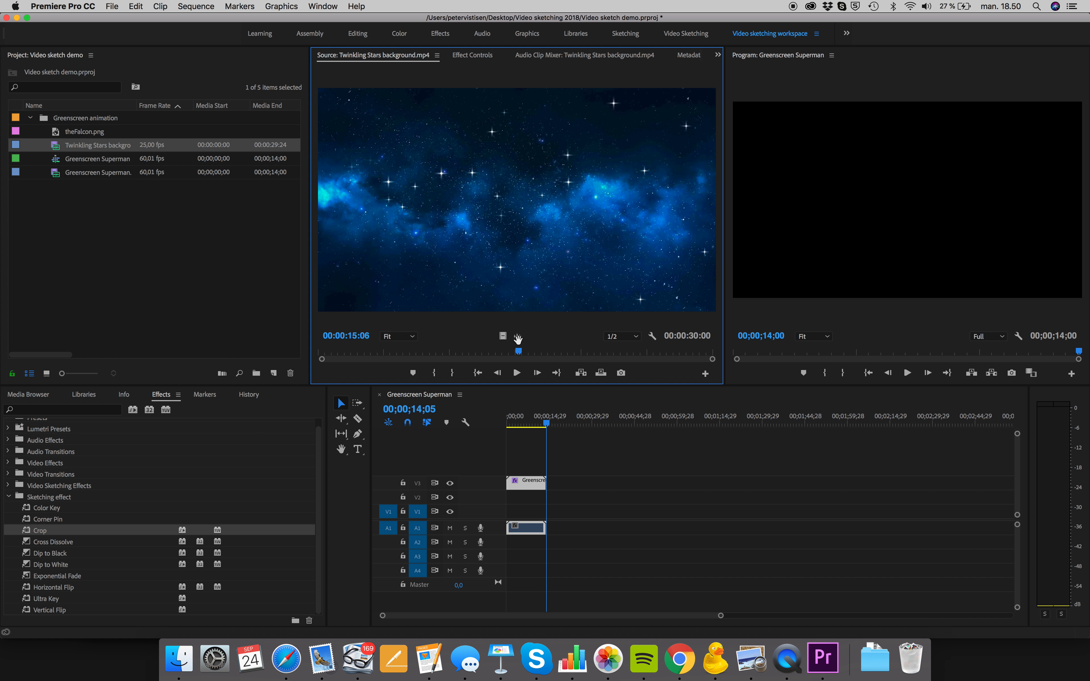
pyautogui.click(455, 373)
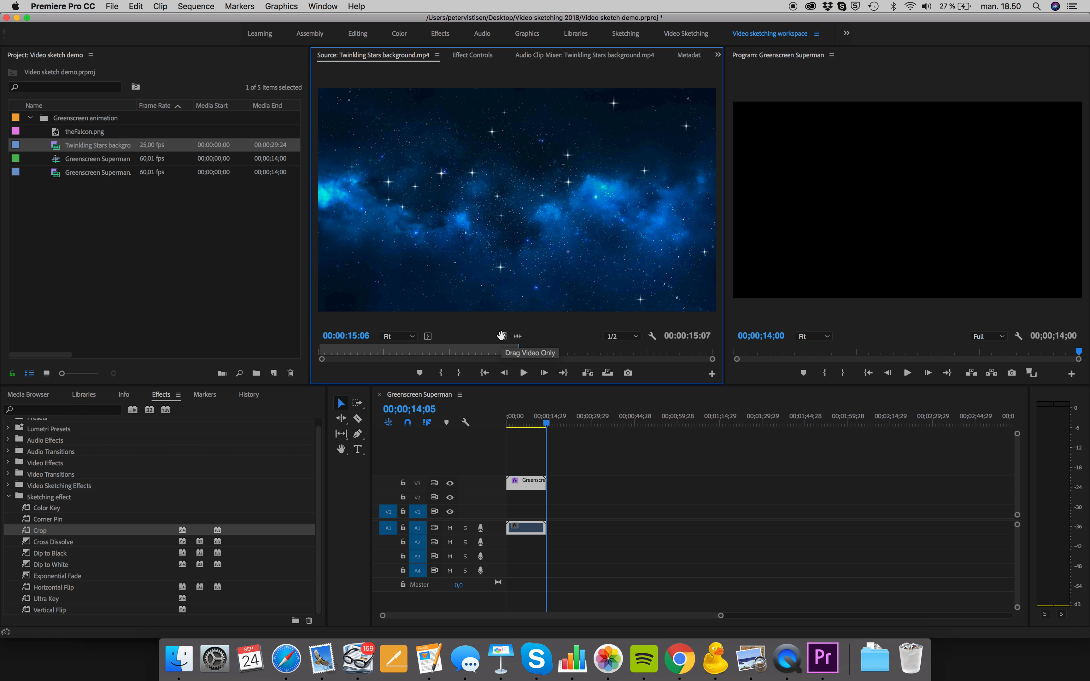
pyautogui.moveTo(502, 336); pyautogui.dragTo(546, 494)
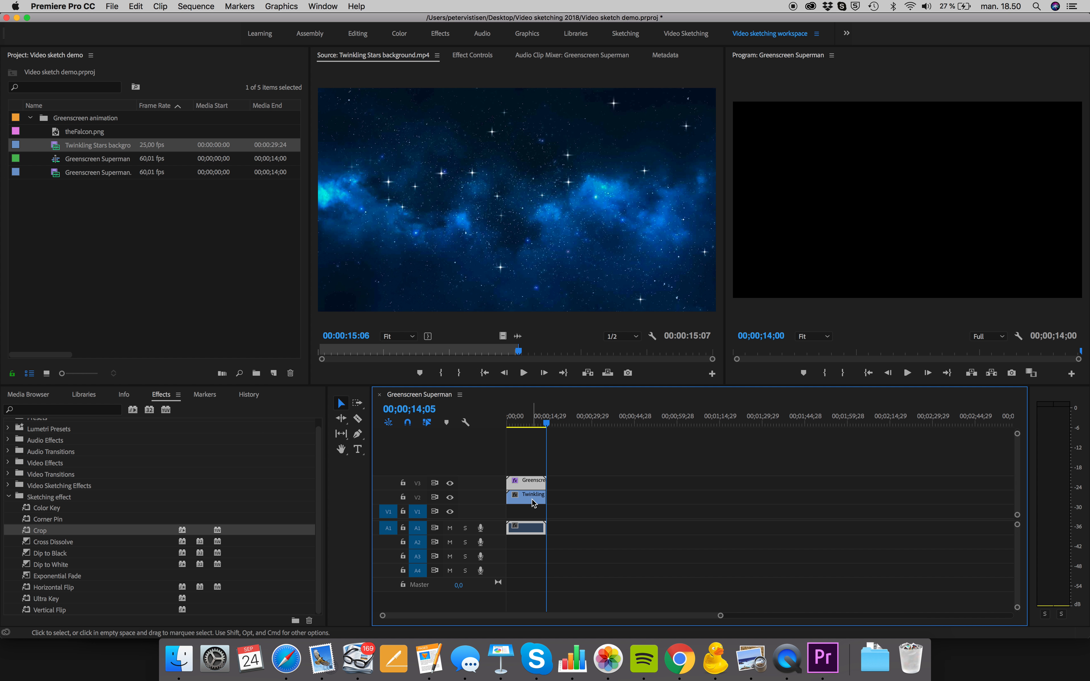
# Apply the Ultra Key effect to the greenscreen clip and sample the green backdrop beside the man's head as the key color
pyautogui.moveTo(546, 422); pyautogui.dragTo(499, 422)
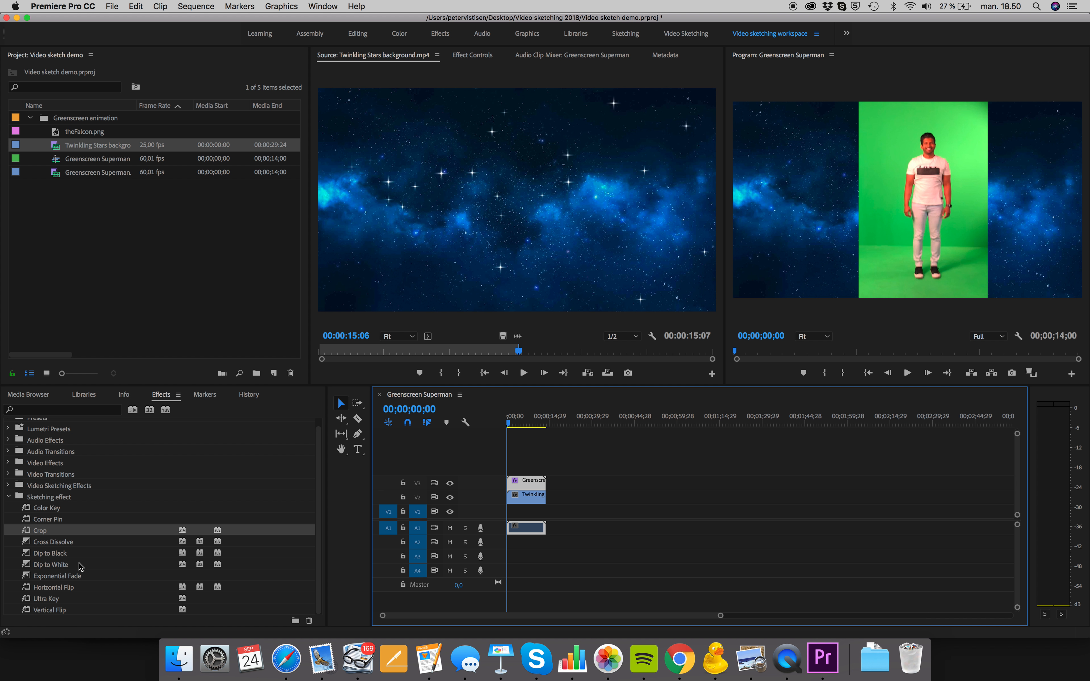
pyautogui.click(41, 599)
pyautogui.moveTo(28, 600); pyautogui.dragTo(521, 483)
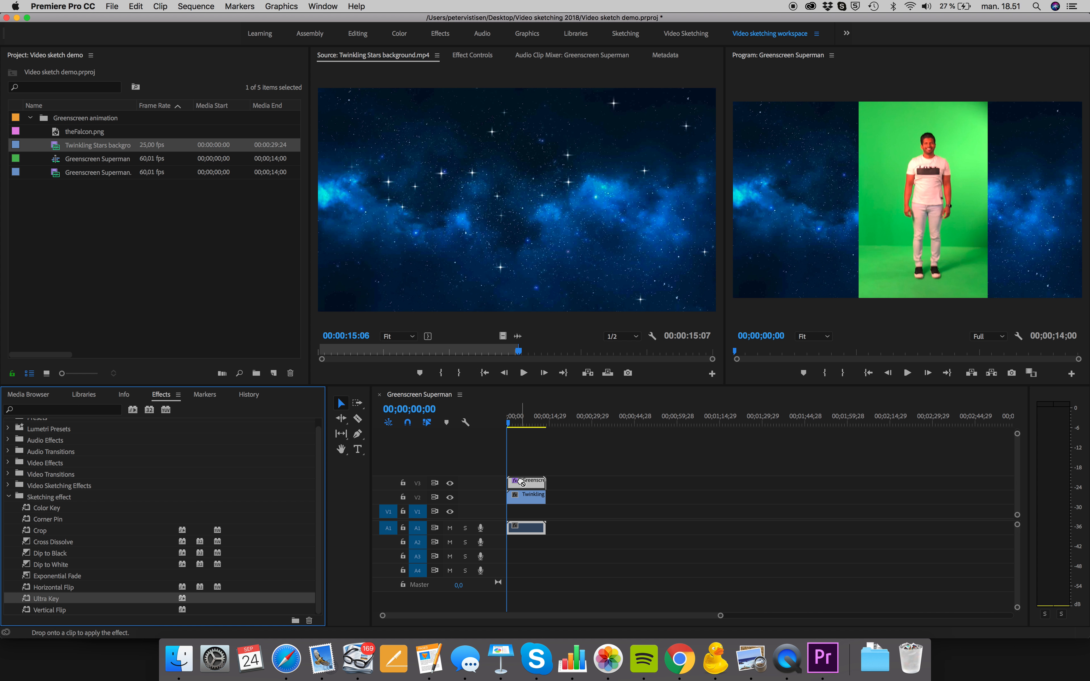
pyautogui.click(474, 55)
pyautogui.scroll(-2, 473, 306)
pyautogui.click(483, 297)
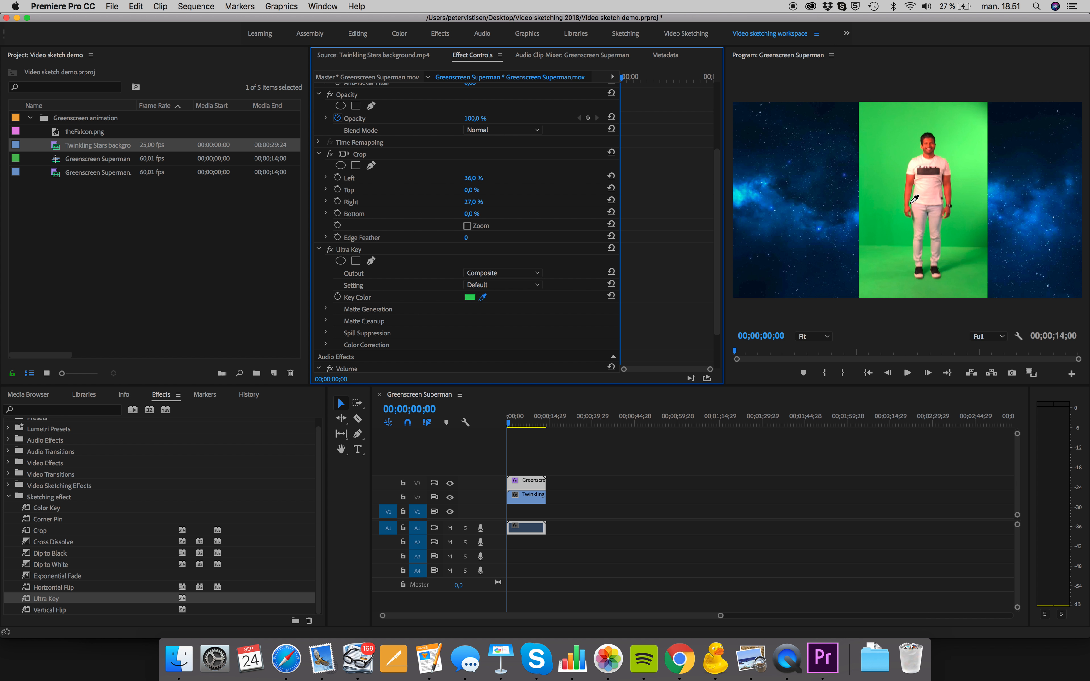
pyautogui.click(962, 147)
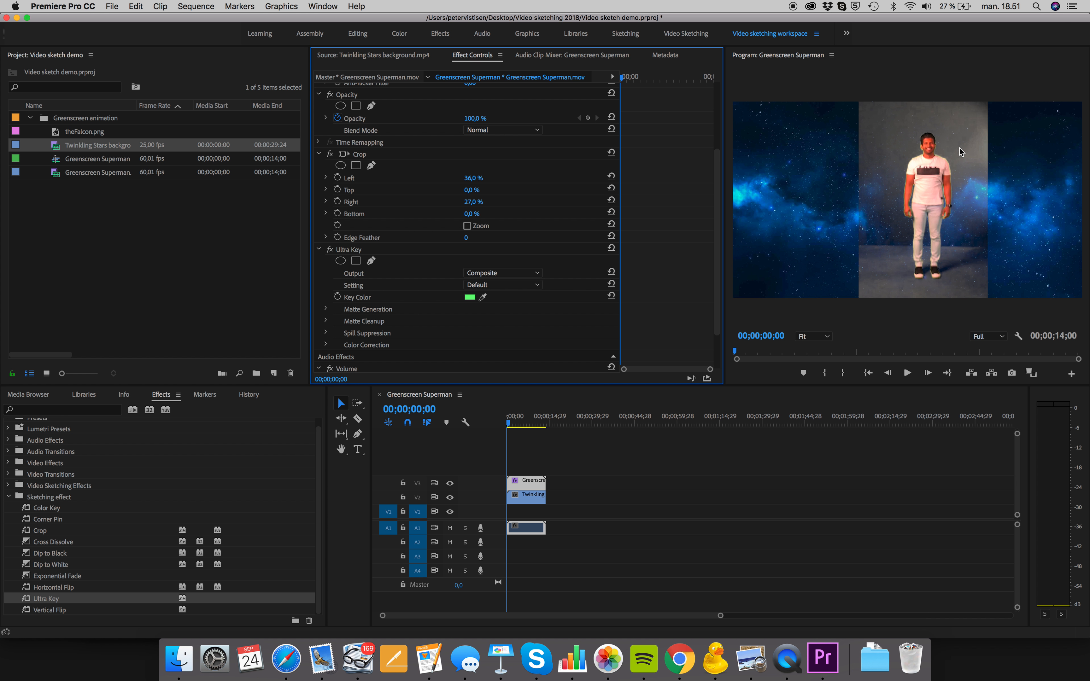
# Set the Ultra Key setting of the greenscreen clip to Aggressive
pyautogui.click(486, 285)
pyautogui.click(486, 285)
pyautogui.click(486, 285)
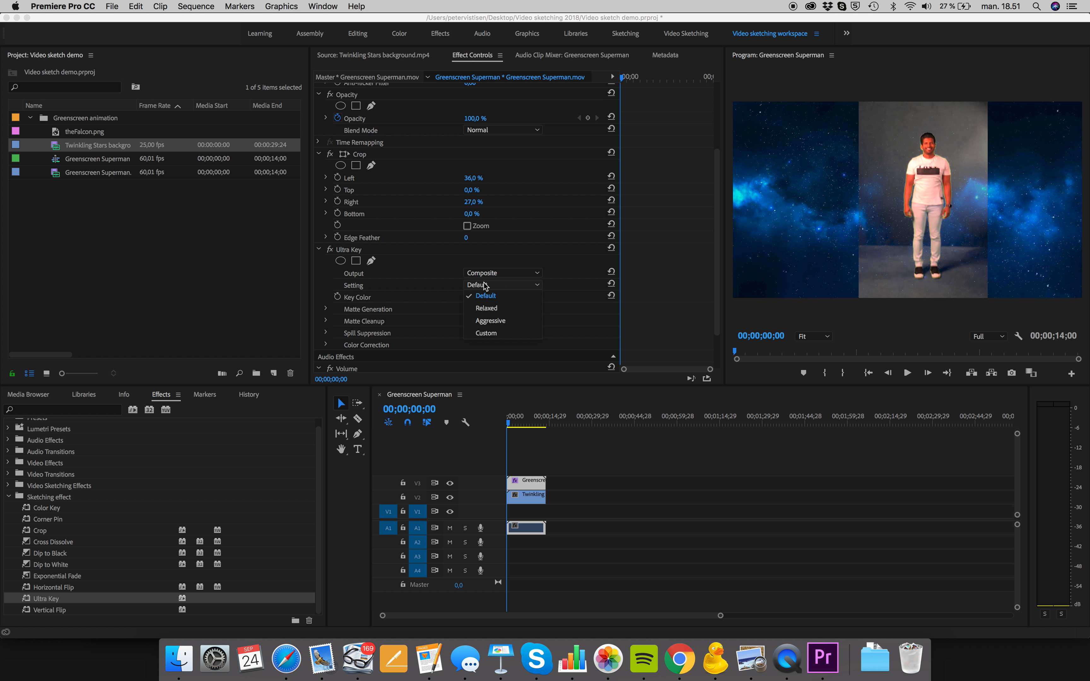
pyautogui.click(489, 321)
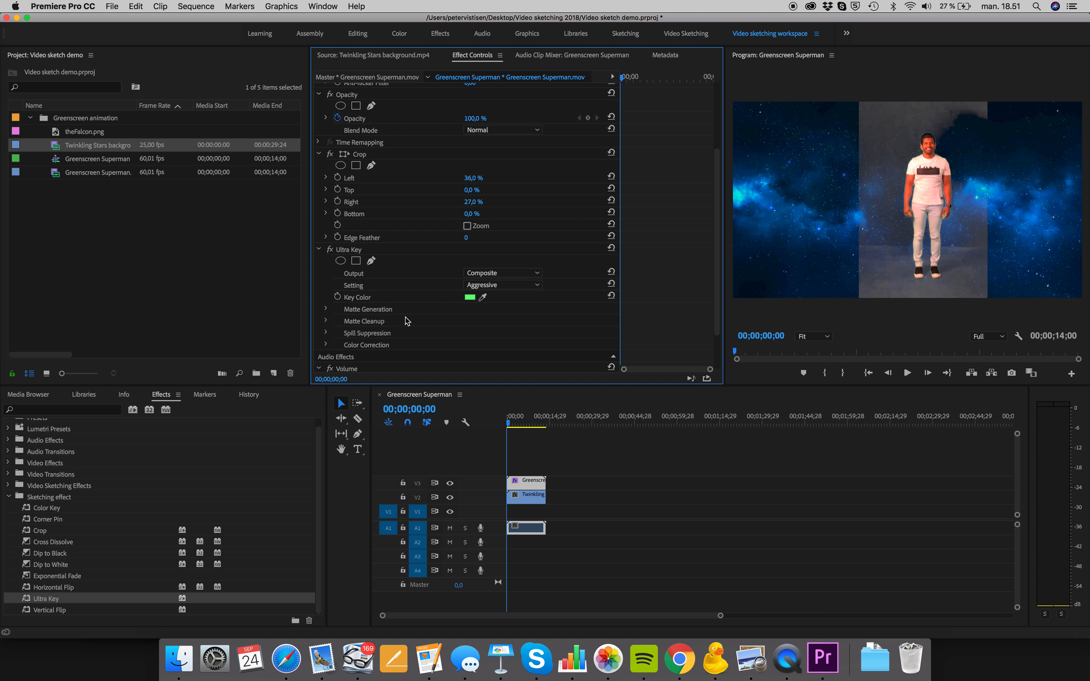
# Set the Ultra Key matte generation to Highlight 0 and Shadow 22
pyautogui.click(325, 309)
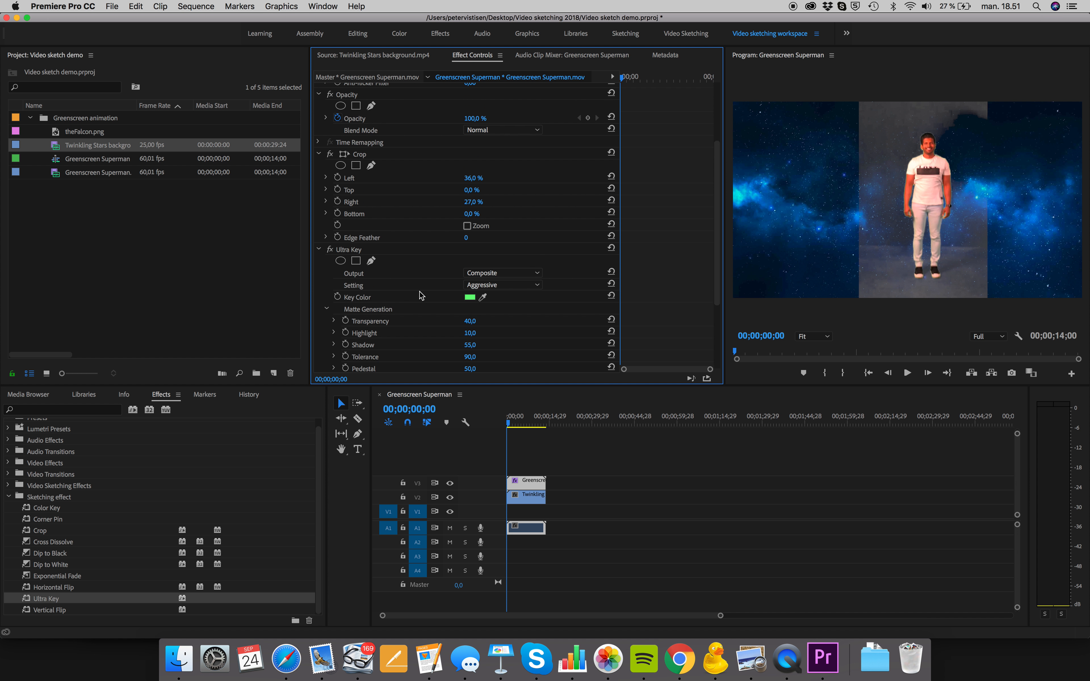
pyautogui.scroll(-3, 421, 296)
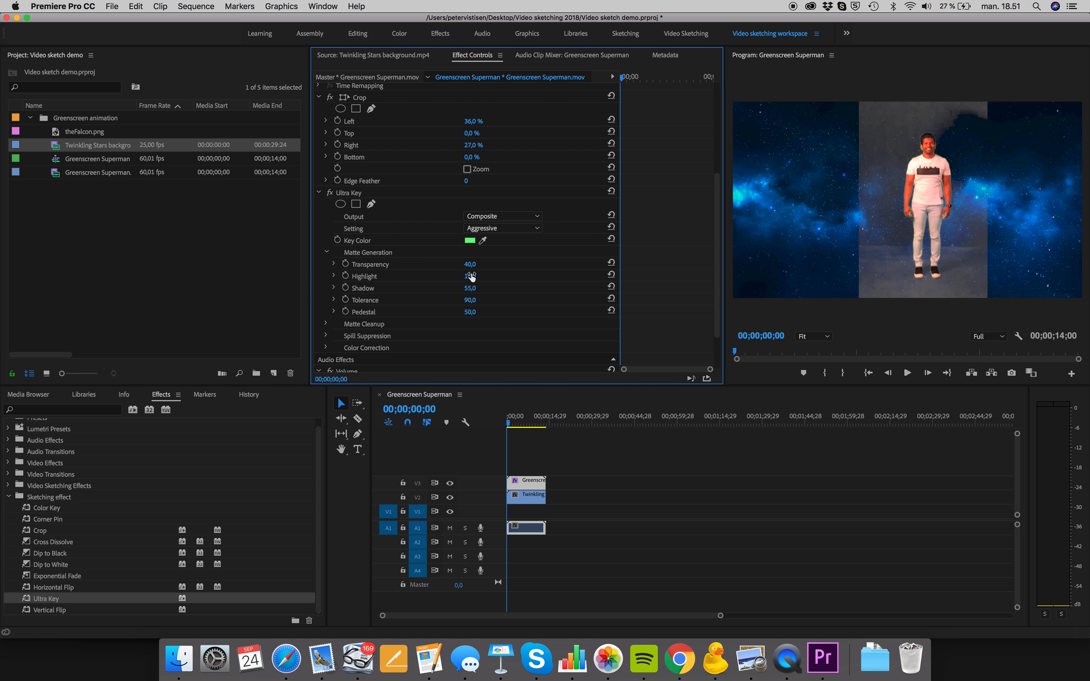
pyautogui.moveTo(478, 276); pyautogui.dragTo(471, 276)
pyautogui.moveTo(471, 288); pyautogui.dragTo(456, 289)
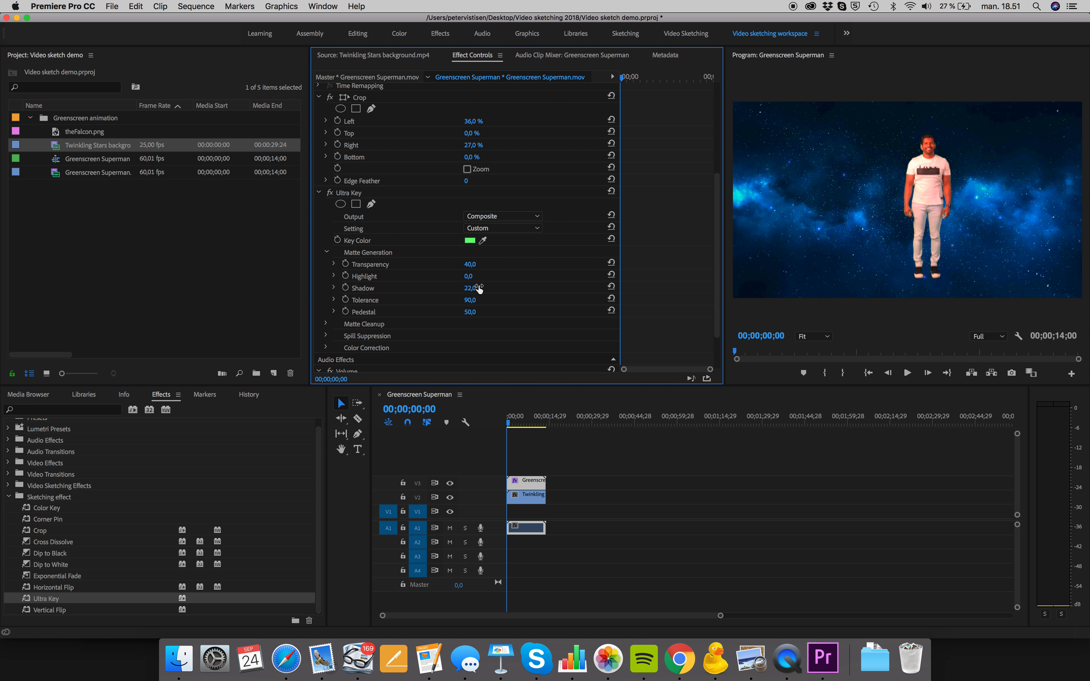
# Scrub through the sequence to check the keyed man against the starry background, and return to the start
pyautogui.click(483, 239)
pyautogui.moveTo(489, 236); pyautogui.dragTo(967, 154)
pyautogui.scroll(5, 671, 180)
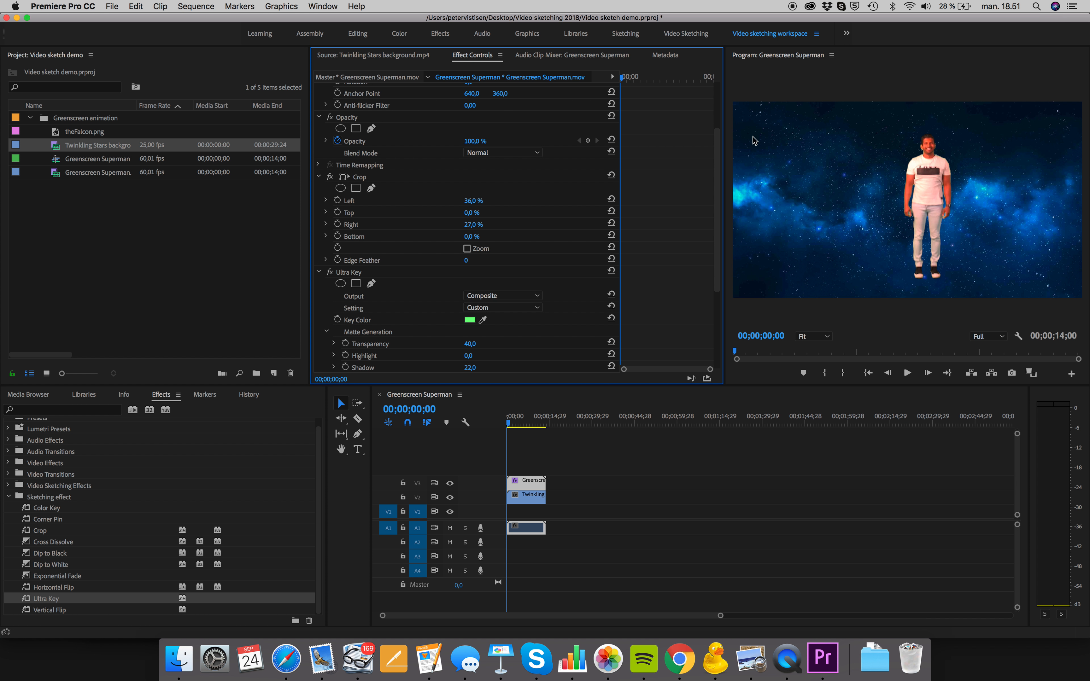
pyautogui.moveTo(507, 422)
pyautogui.mouseDown()
pyautogui.moveTo(540, 426)
pyautogui.moveTo(506, 423)
pyautogui.moveTo(519, 426)
pyautogui.mouseUp()
pyautogui.moveTo(507, 424)
pyautogui.mouseDown()
pyautogui.moveTo(543, 429)
pyautogui.moveTo(501, 429)
pyautogui.mouseUp()
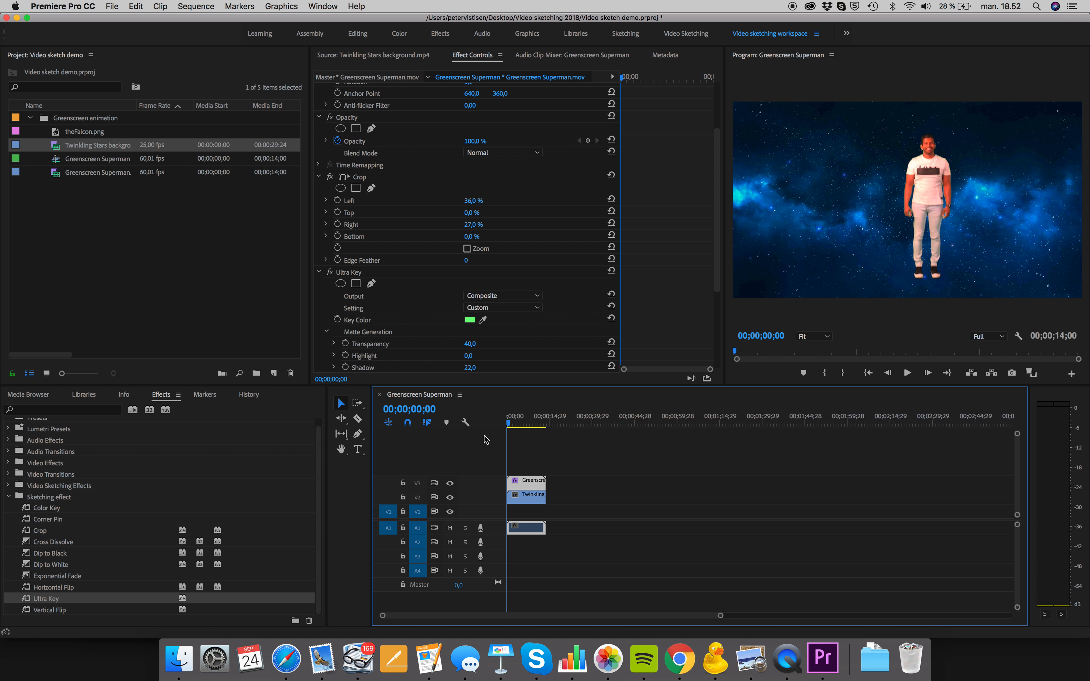
# Scale the keyed greenscreen clip to 78% and move the man to the frame's lower-left corner, at about position 13.5, 489
pyautogui.scroll(5, 463, 256)
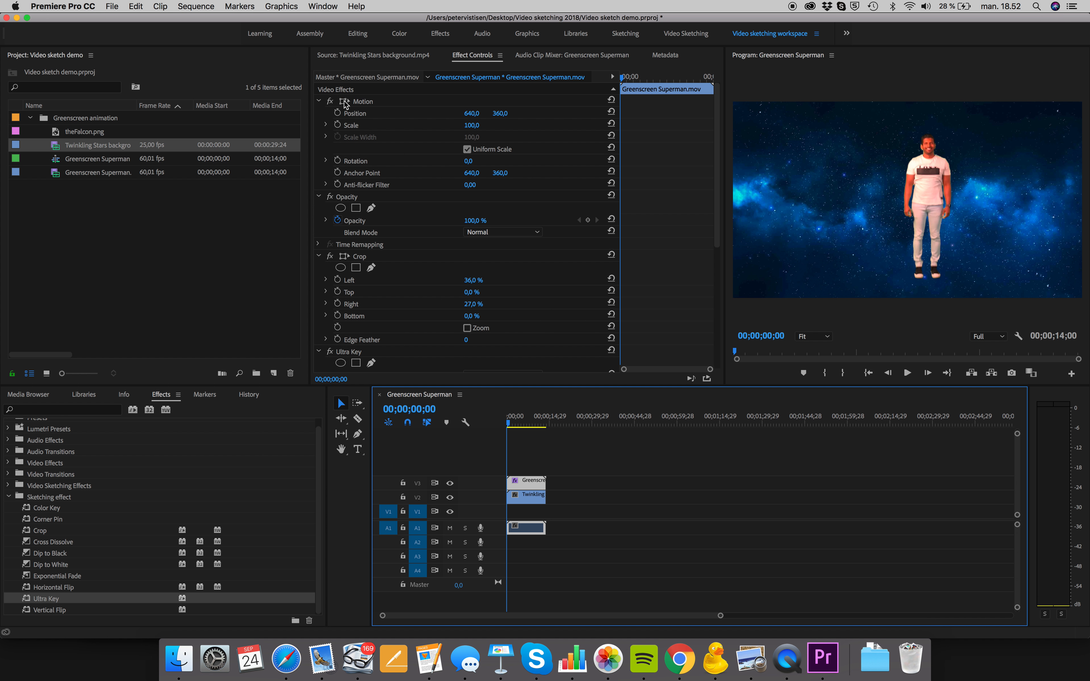
pyautogui.click(346, 103)
pyautogui.moveTo(945, 162); pyautogui.dragTo(777, 184)
pyautogui.moveTo(922, 119); pyautogui.dragTo(918, 144)
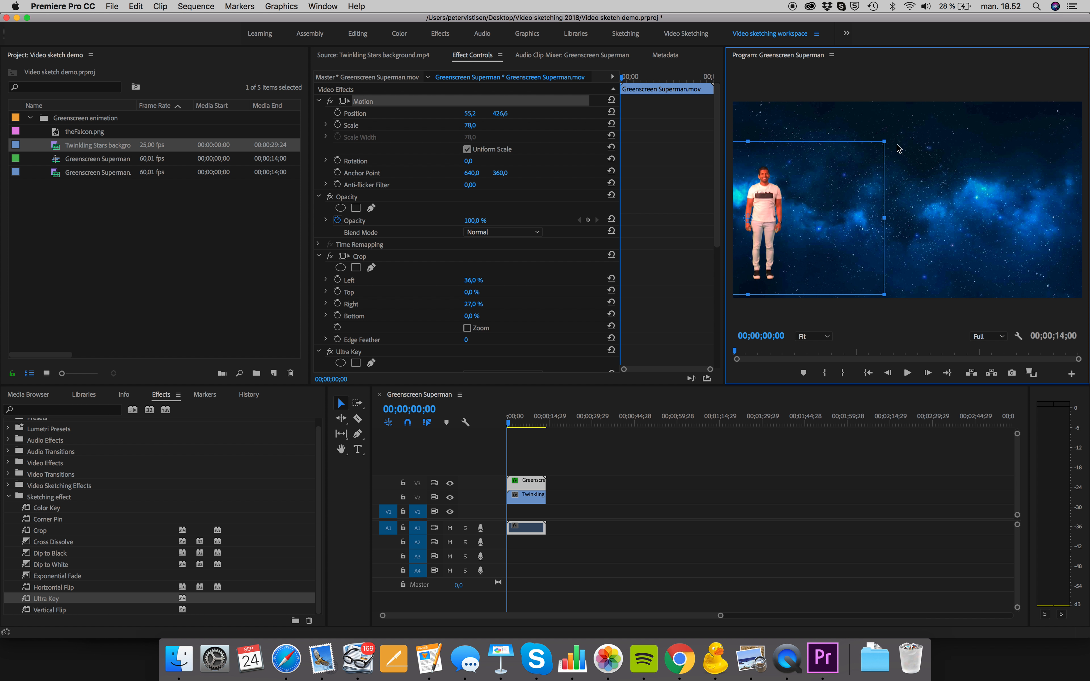
pyautogui.moveTo(776, 197); pyautogui.dragTo(764, 212)
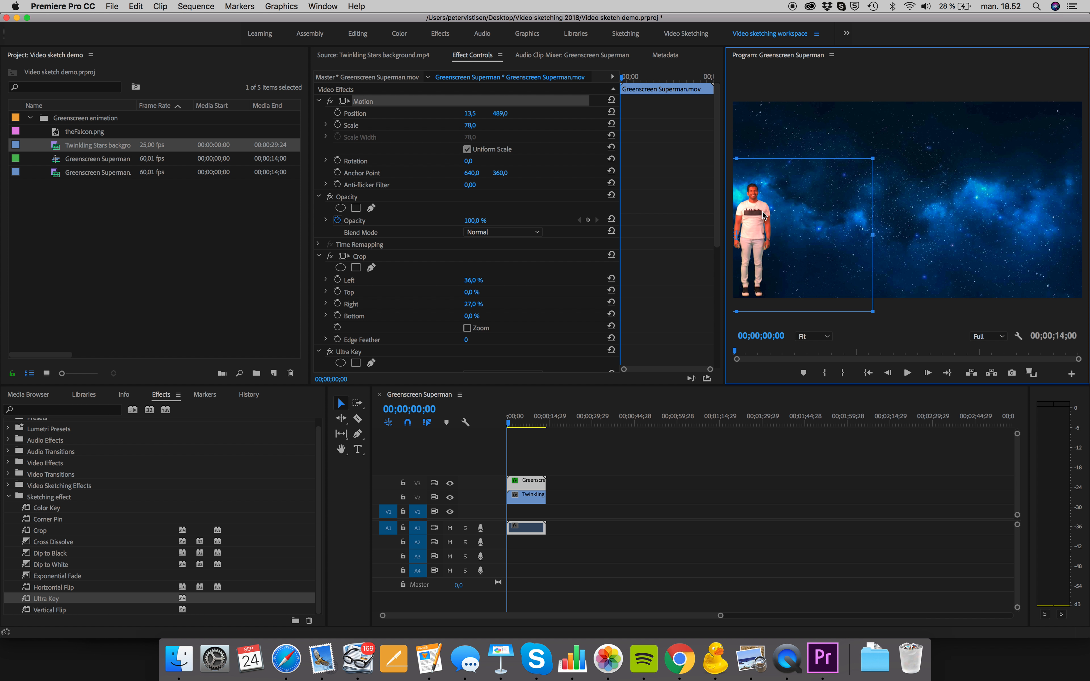
pyautogui.click(845, 124)
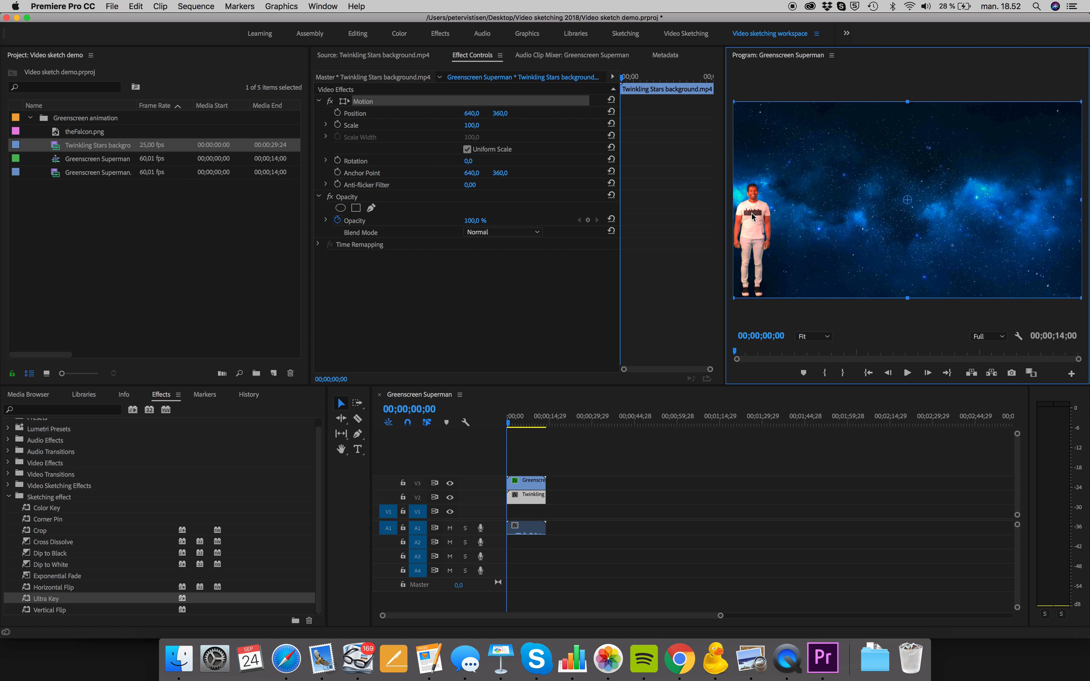
# Select the greenscreen clip's Motion effect, scrub through the moment the man raises his arms, and return to the start
pyautogui.click(518, 481)
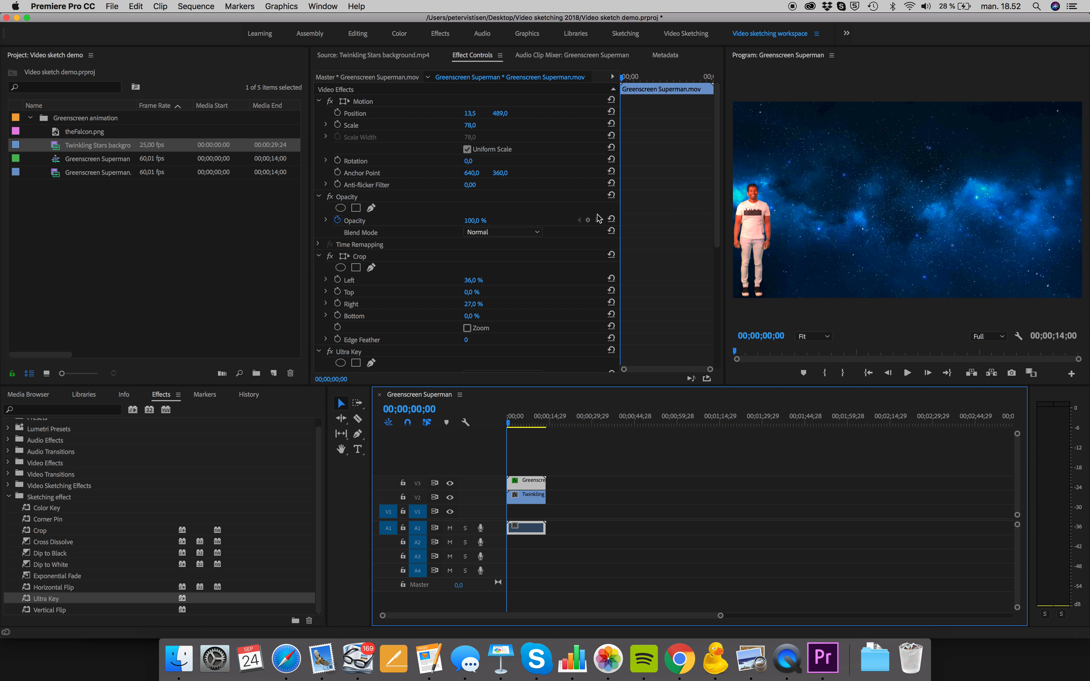
pyautogui.click(365, 101)
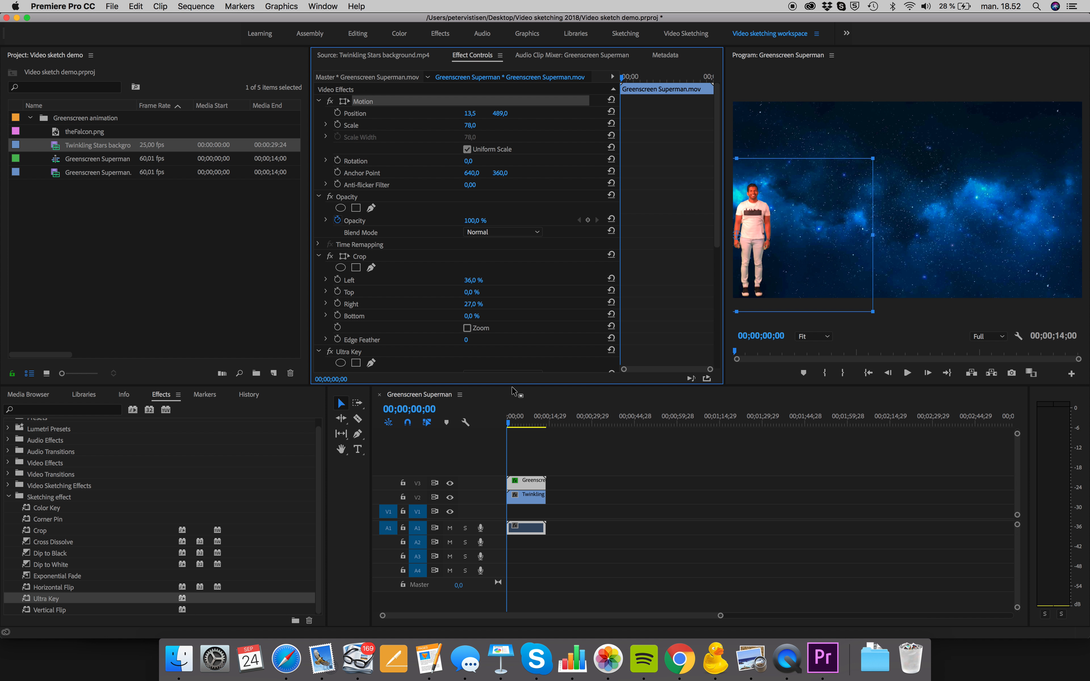
pyautogui.click(509, 426)
pyautogui.moveTo(509, 426); pyautogui.dragTo(518, 426)
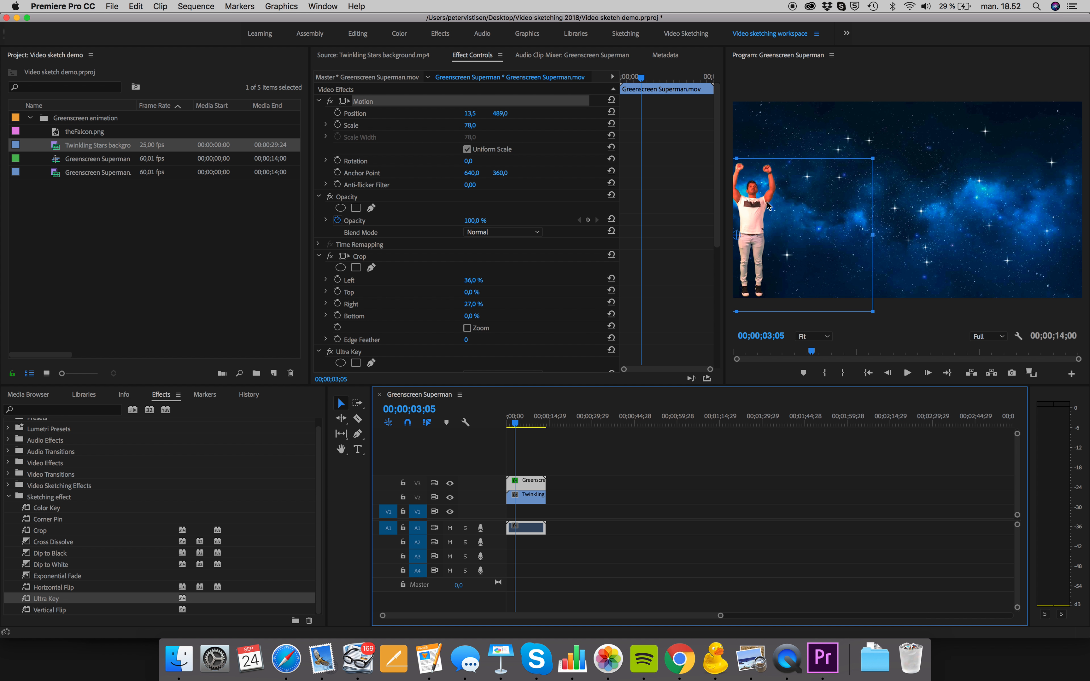
pyautogui.moveTo(518, 426); pyautogui.dragTo(507, 423)
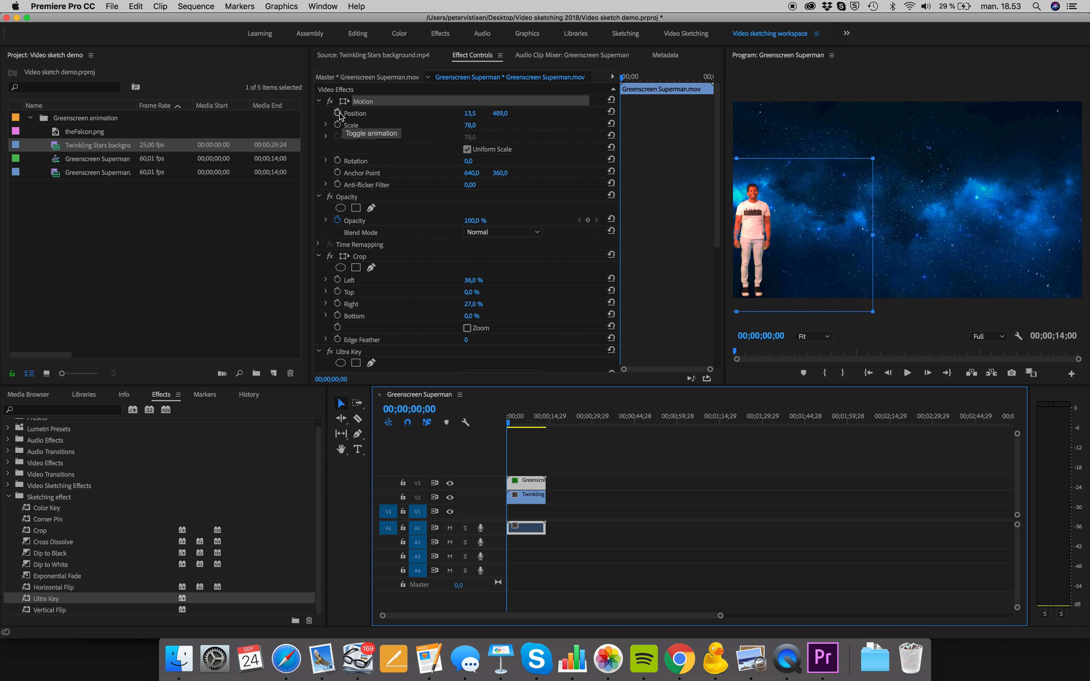
# Set the Crop effect's Right value on the greenscreen clip to 29%
pyautogui.scroll(-6, 341, 115)
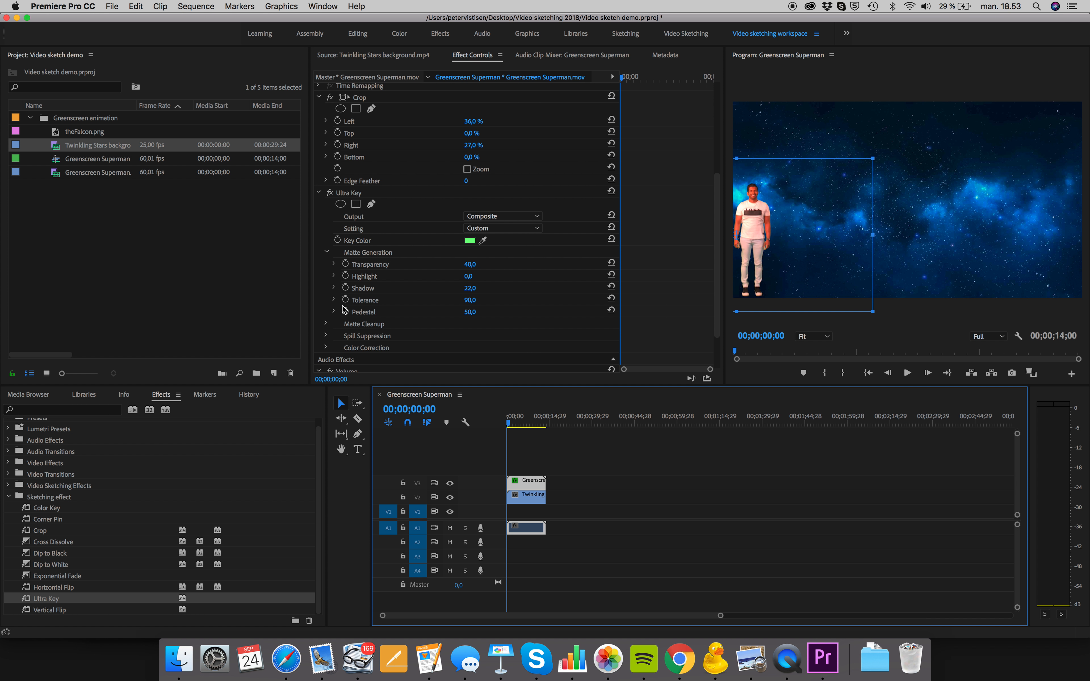
pyautogui.scroll(3, 358, 242)
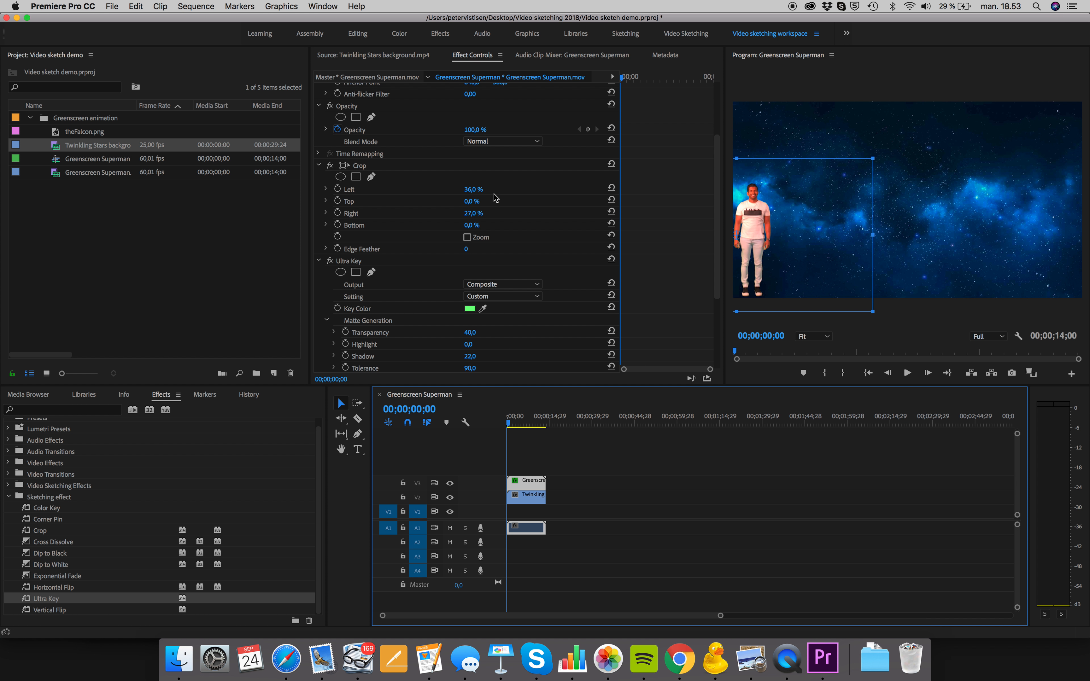
pyautogui.moveTo(472, 209); pyautogui.dragTo(534, 210)
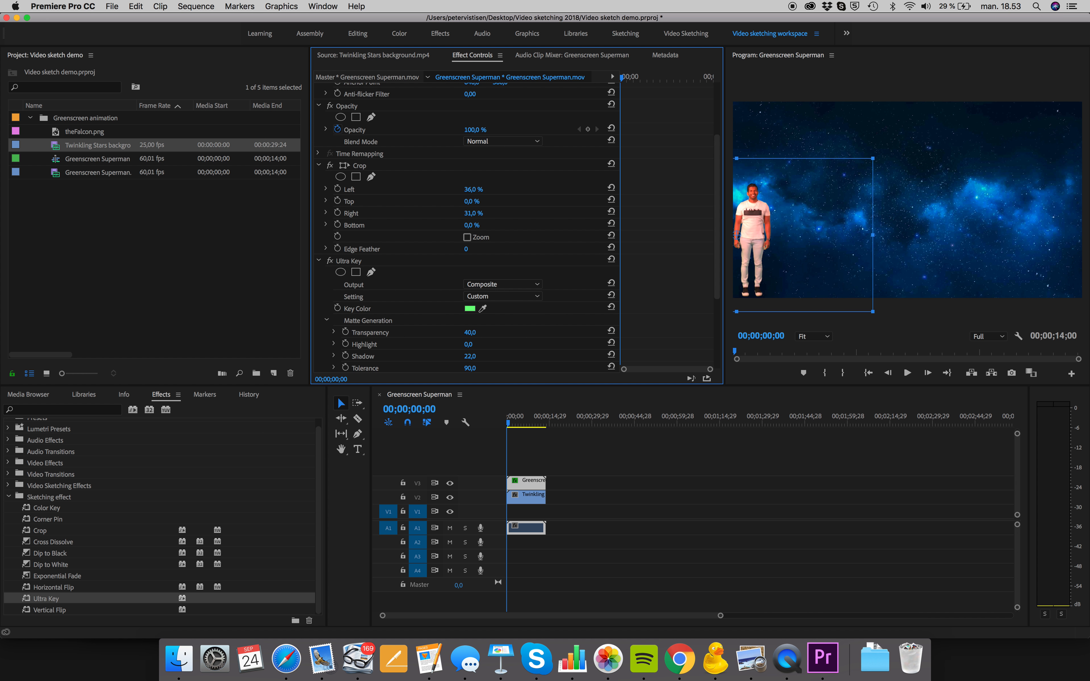
pyautogui.scroll(4, 414, 224)
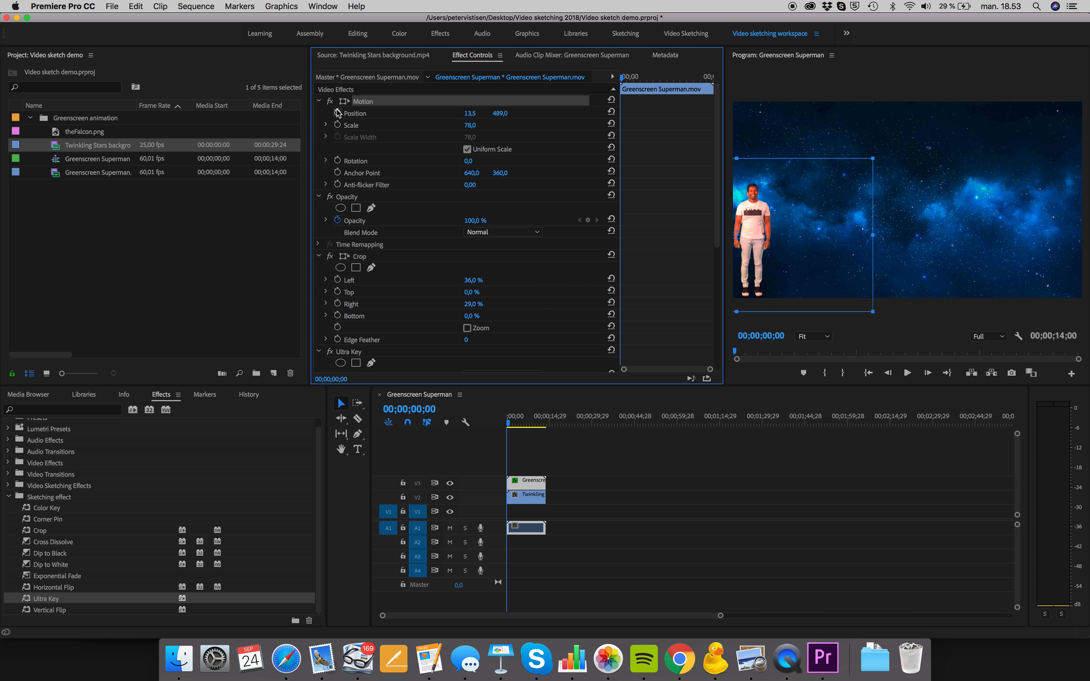
# Turn on keyframing for the greenscreen clip's Position and Scale at the start of the sequence
pyautogui.click(338, 114)
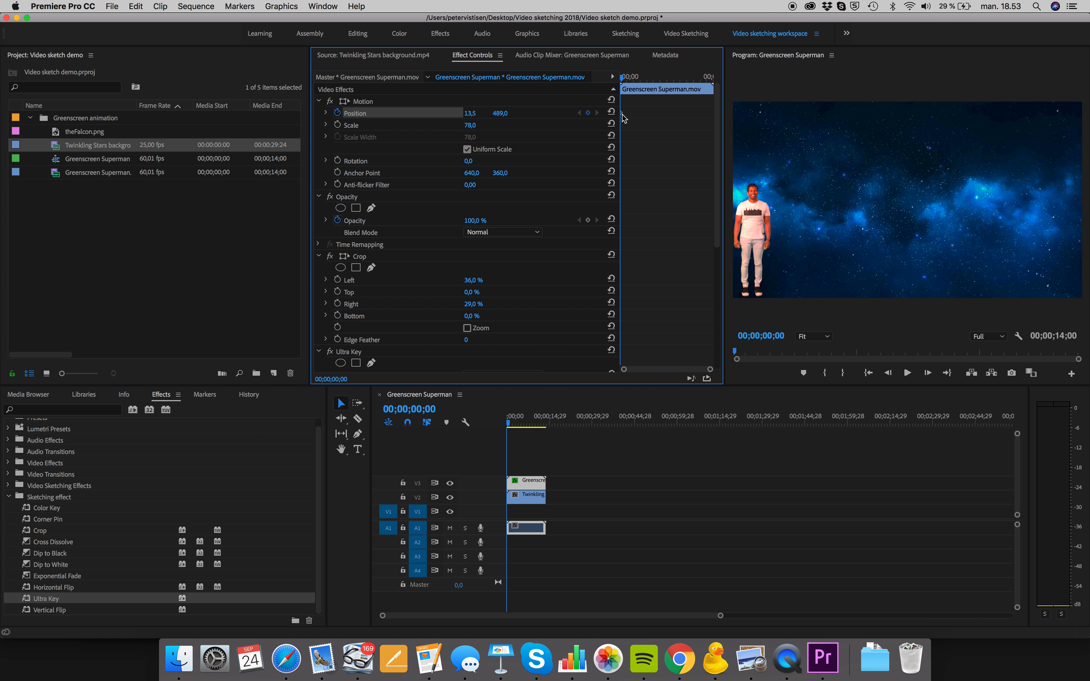
pyautogui.click(338, 125)
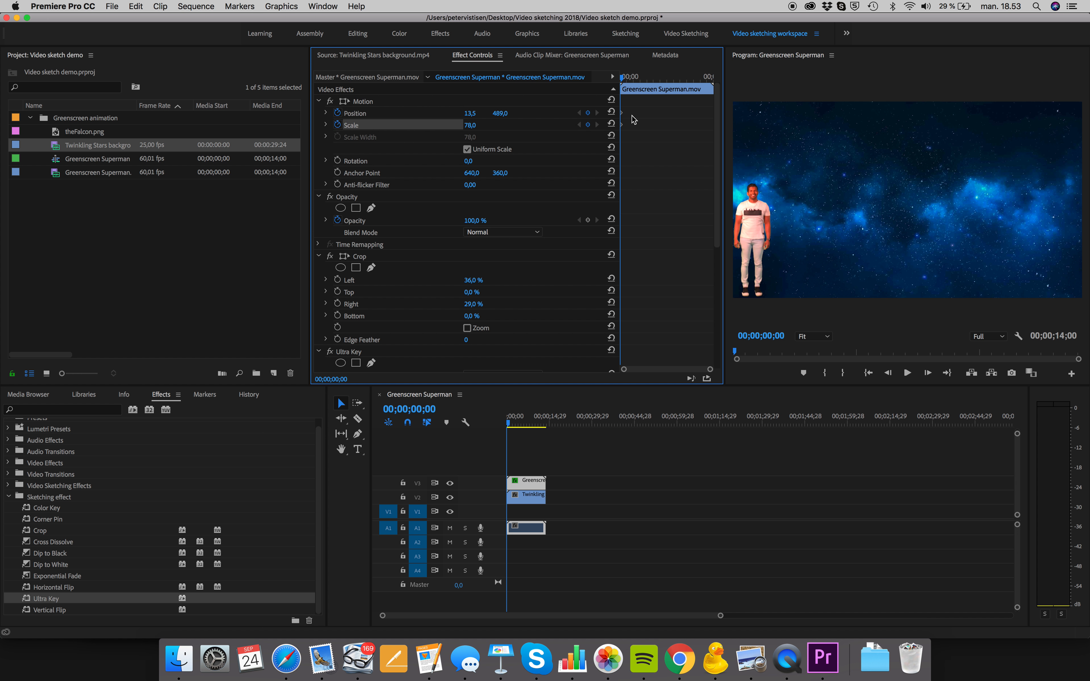
pyautogui.click(622, 125)
pyautogui.click(622, 115)
pyautogui.moveTo(623, 79); pyautogui.dragTo(620, 82)
pyautogui.click(479, 123)
pyautogui.click(479, 123)
# At 00;00;01;25, add a Position keyframe and turn on keyframing for Rotation
pyautogui.moveTo(510, 425); pyautogui.dragTo(514, 425)
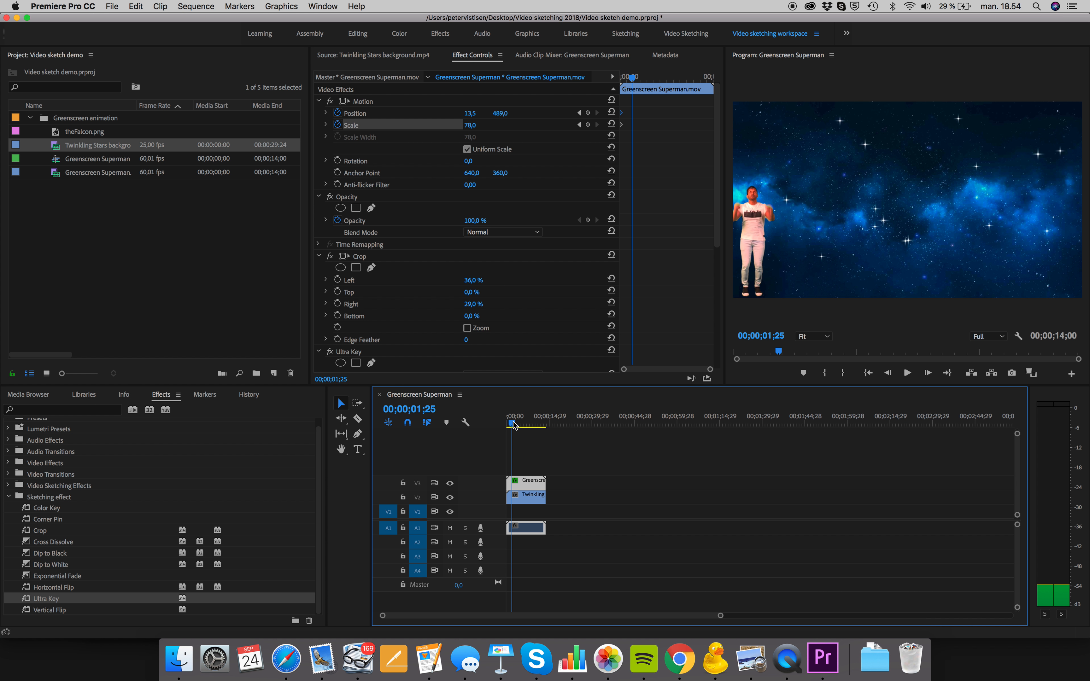
pyautogui.click(588, 115)
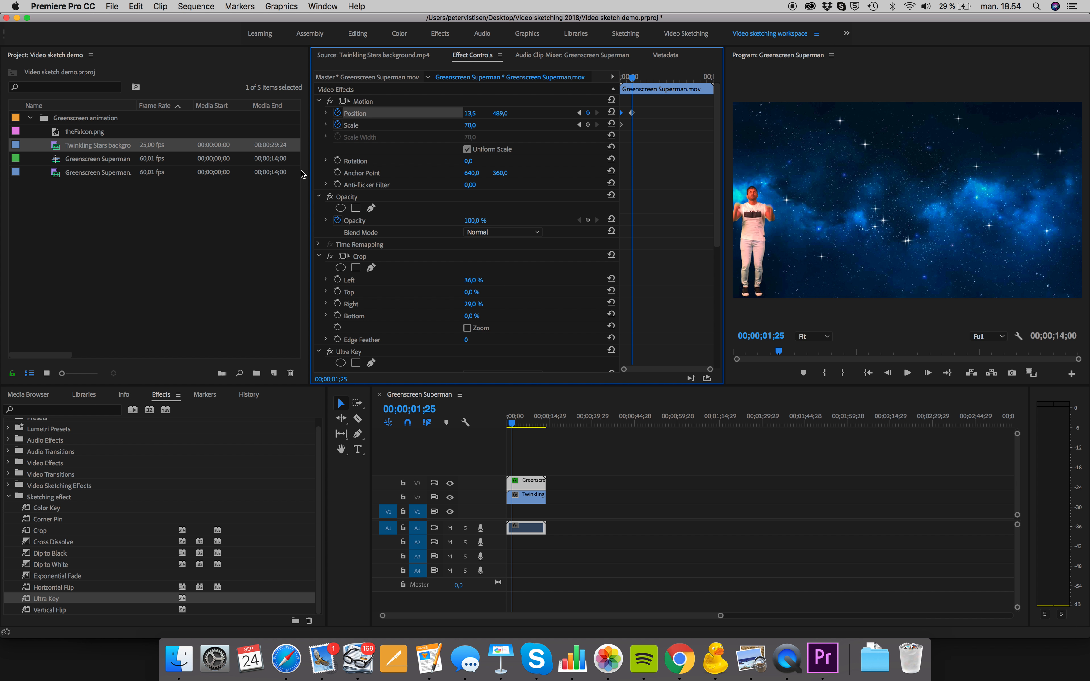
pyautogui.click(338, 161)
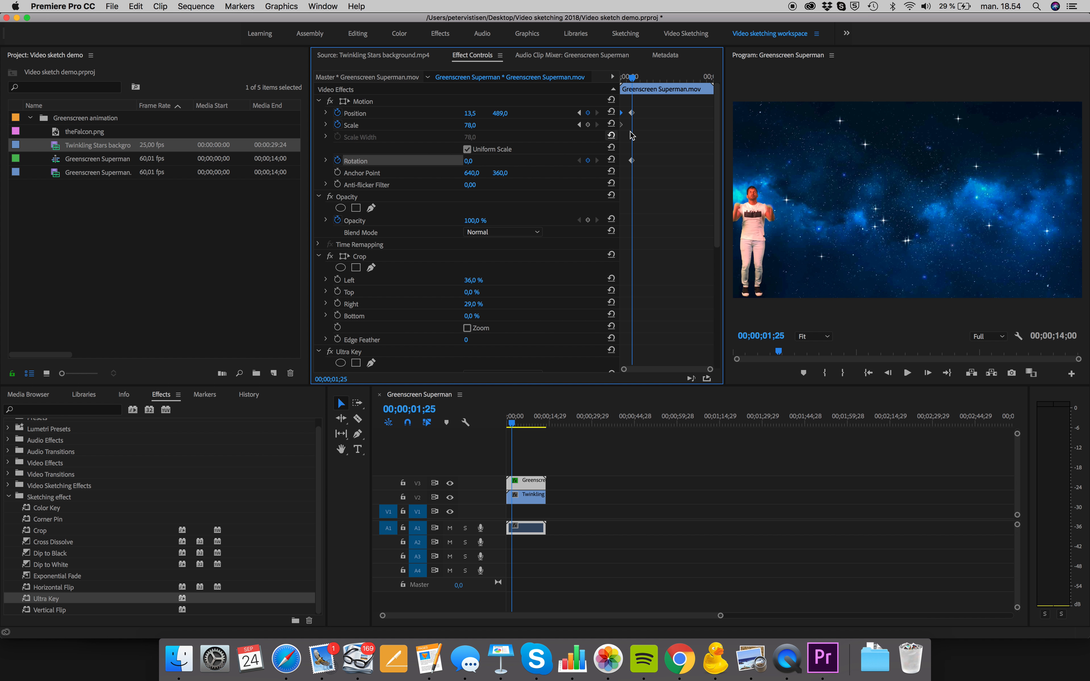
# At 00;00;02;01, where the man's arms are raised, move him up in the frame to about position 32.3, 280.9
pyautogui.click(514, 426)
pyautogui.press('space')
pyautogui.moveTo(514, 423); pyautogui.dragTo(512, 423)
pyautogui.press('Right')
pyautogui.press('Right')
pyautogui.press('Right')
pyautogui.press('Right')
pyautogui.press('Right')
pyautogui.press('Right')
pyautogui.press('Right')
pyautogui.press('Right')
pyautogui.press('Right')
pyautogui.press('Right')
pyautogui.press('Right')
pyautogui.press('Right')
pyautogui.press('Right')
pyautogui.press('Right')
pyautogui.press('Right')
pyautogui.press('Right')
pyautogui.press('Right')
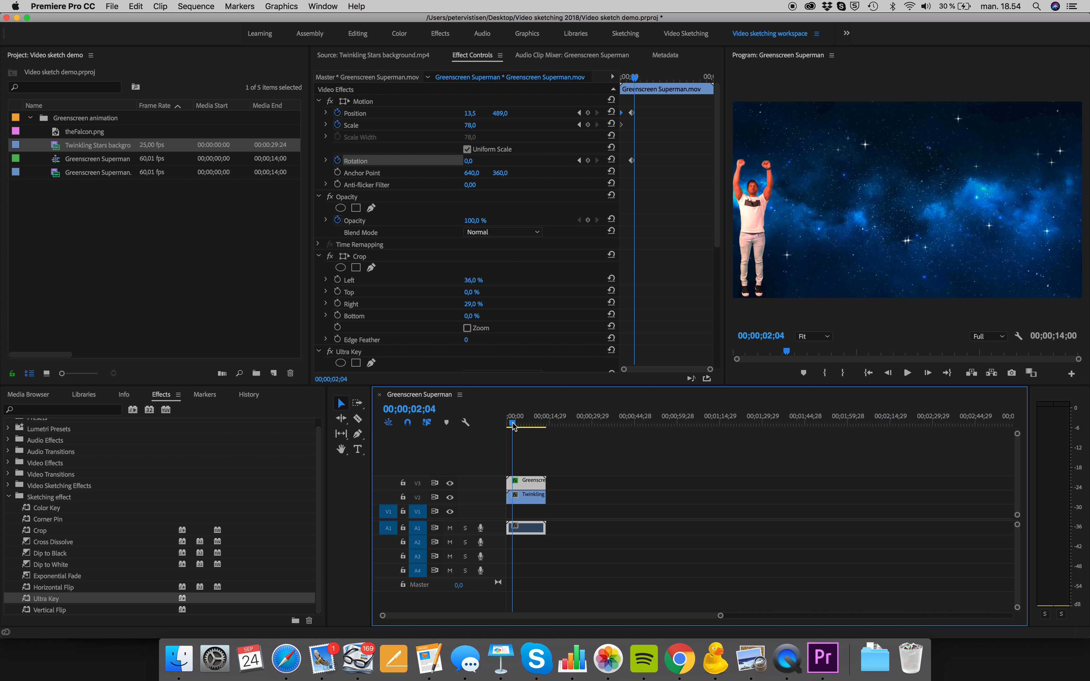
pyautogui.moveTo(720, 620); pyautogui.dragTo(609, 629)
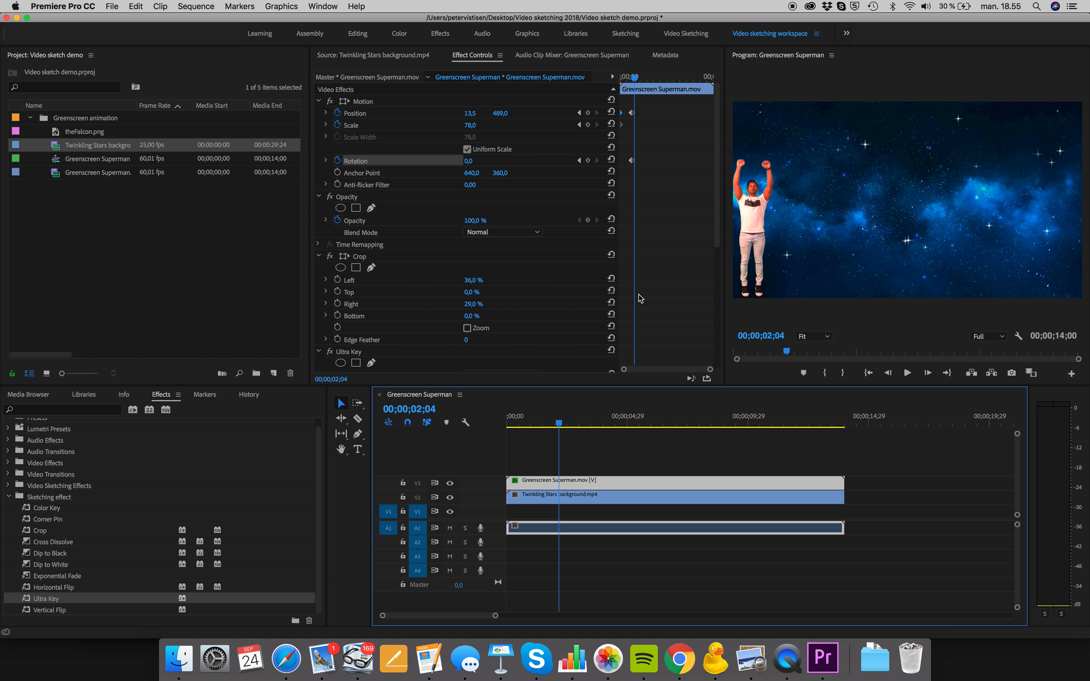
pyautogui.moveTo(638, 80)
pyautogui.mouseDown()
pyautogui.moveTo(625, 79)
pyautogui.moveTo(637, 80)
pyautogui.mouseUp()
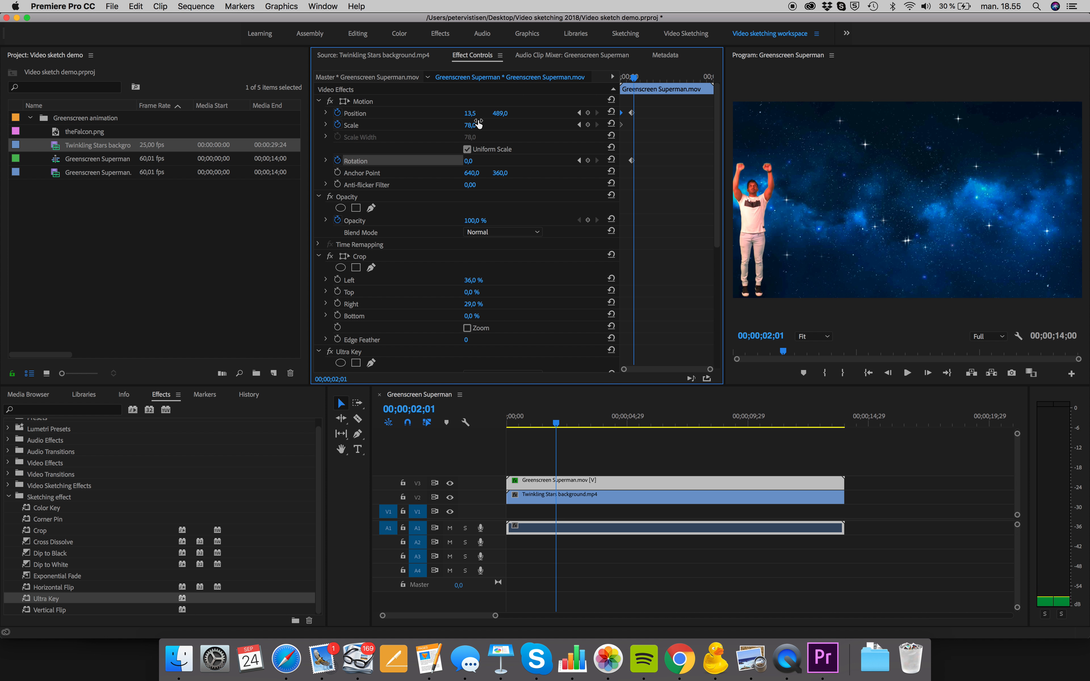
pyautogui.click(344, 104)
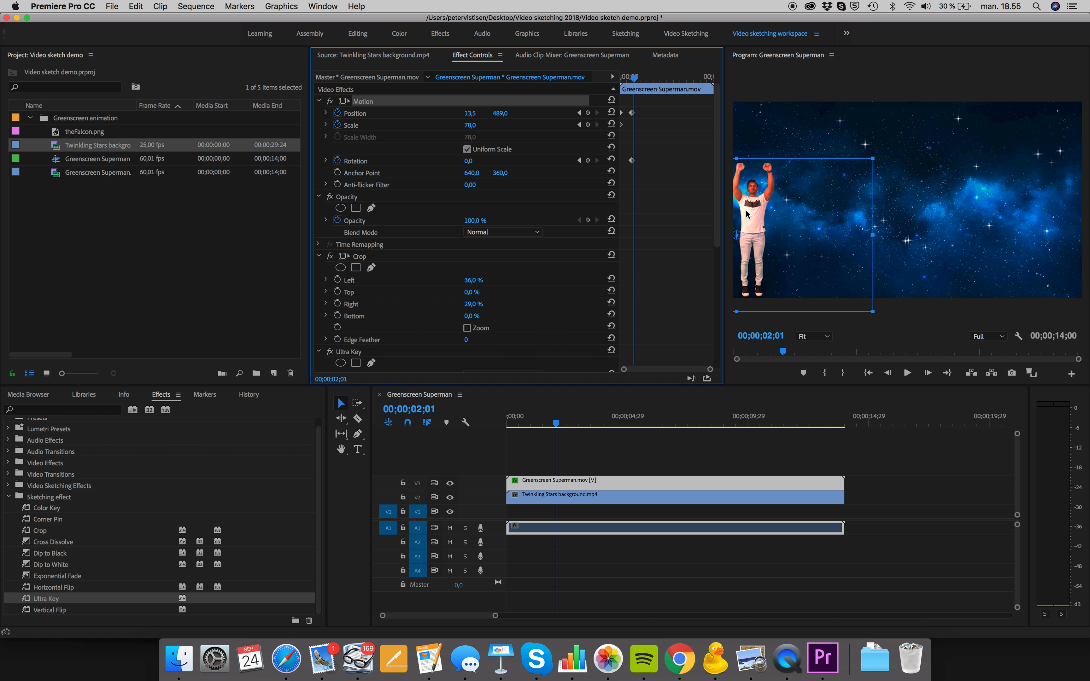
pyautogui.moveTo(754, 211); pyautogui.dragTo(778, 166)
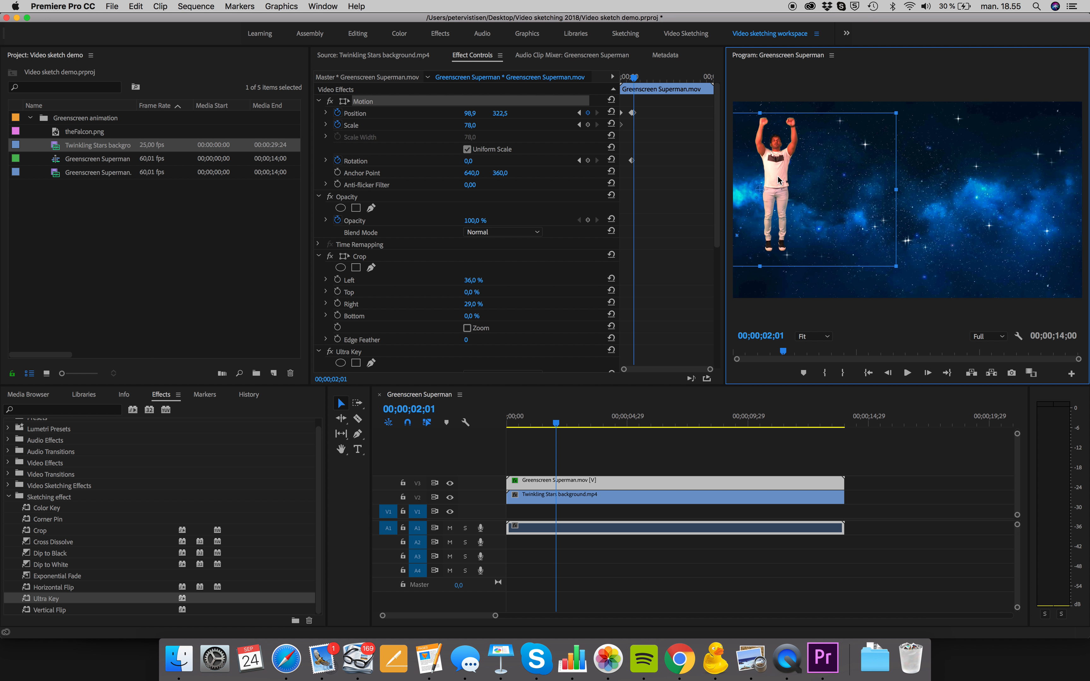
pyautogui.moveTo(779, 180); pyautogui.dragTo(758, 167)
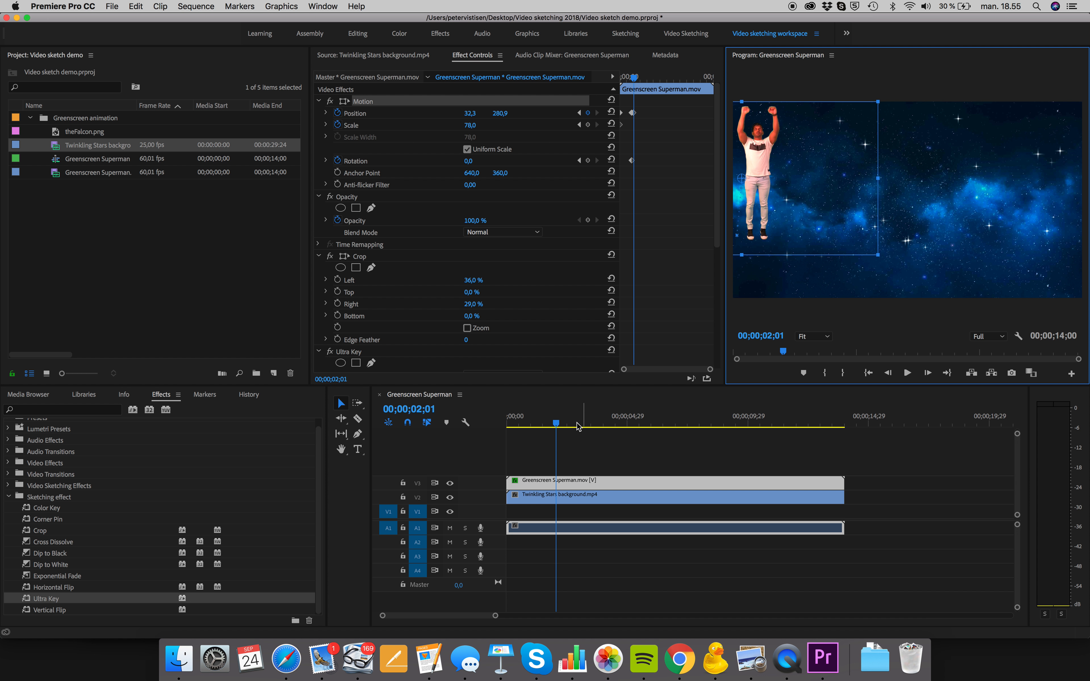
# Play the sequence from about 00;00;00;19 to check the man's upward movement
pyautogui.moveTo(556, 425); pyautogui.dragTo(523, 427)
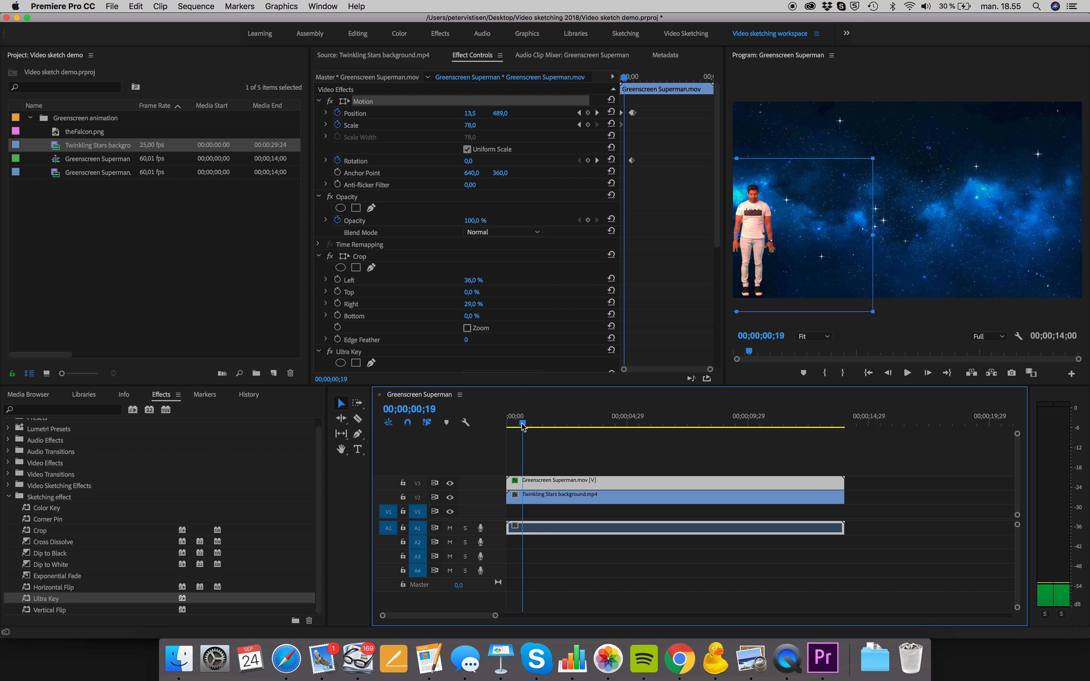
pyautogui.press('space')
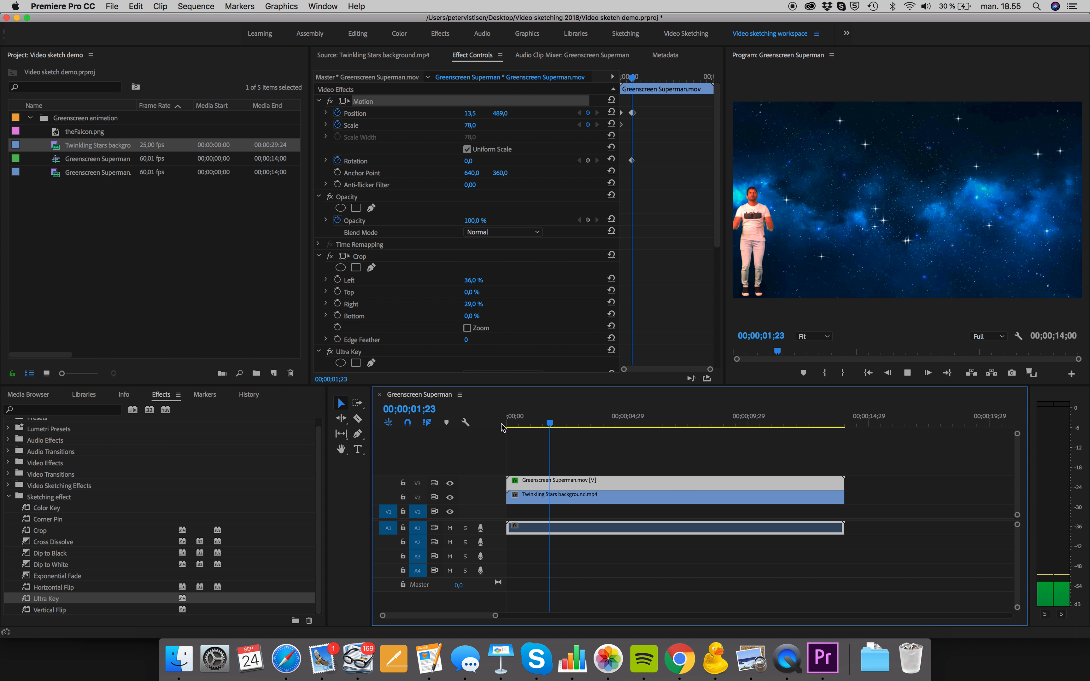
pyautogui.press('space')
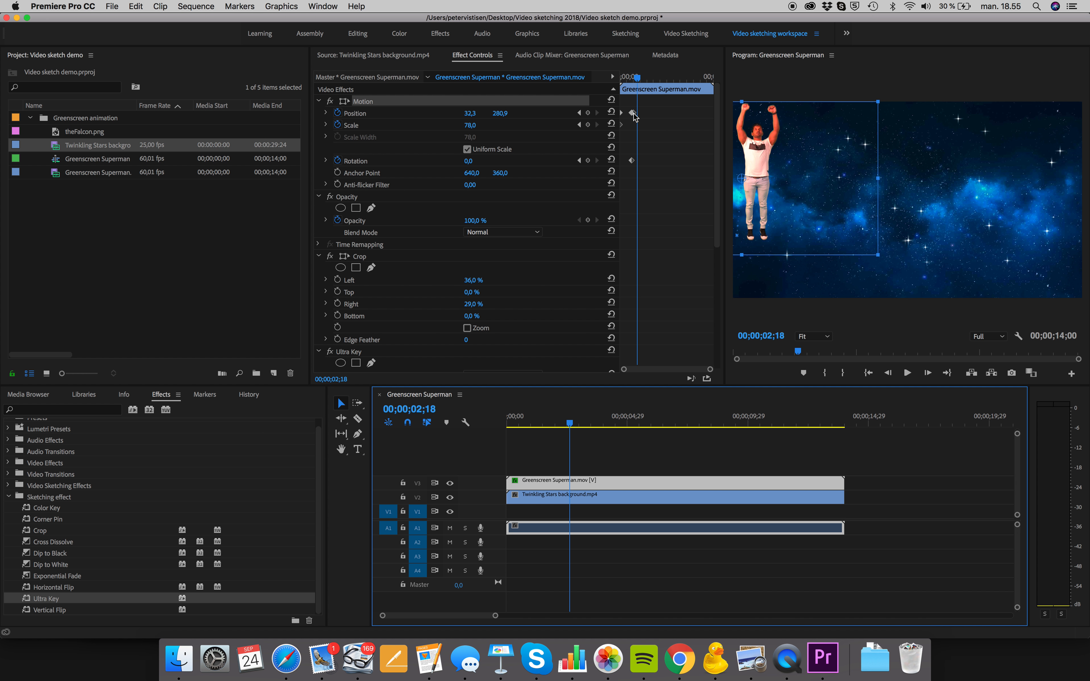
# Set the program monitor's playback resolution to 1/2 and replay the man's upward movement from the beginning
pyautogui.click(996, 338)
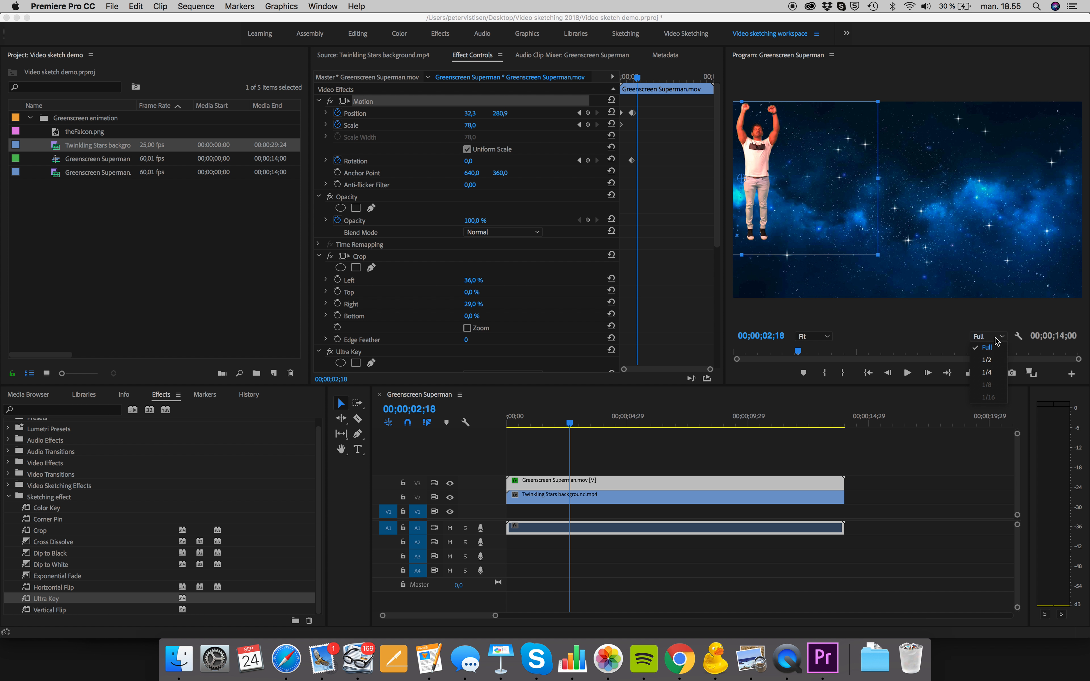
pyautogui.click(990, 359)
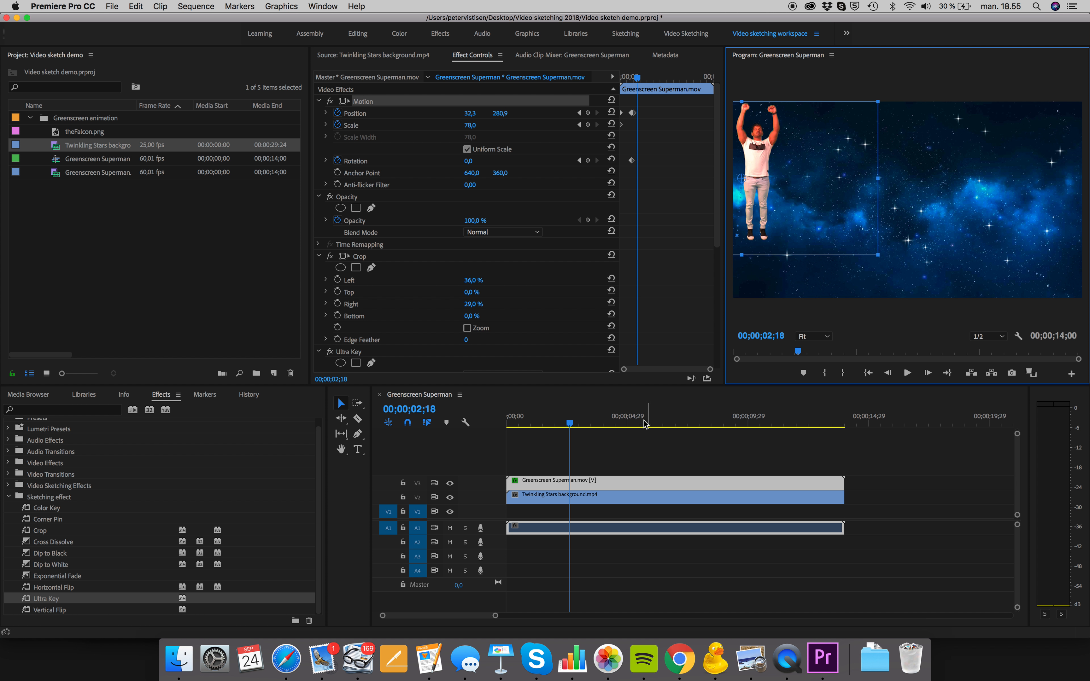
pyautogui.moveTo(570, 427); pyautogui.dragTo(509, 432)
pyautogui.press('space')
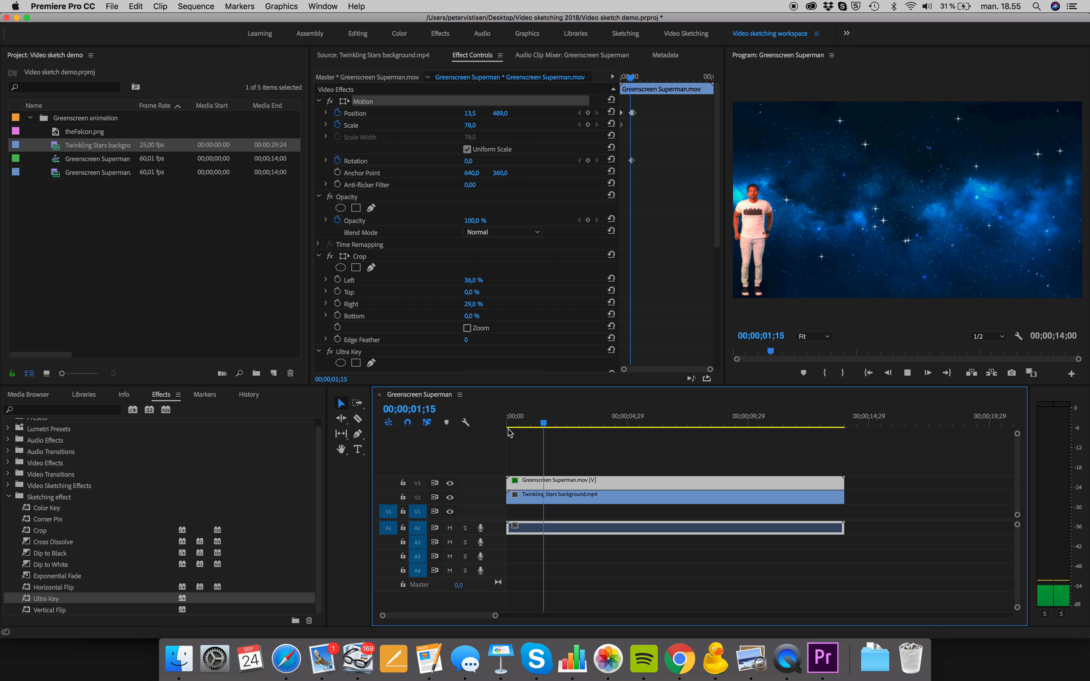
pyautogui.press('space')
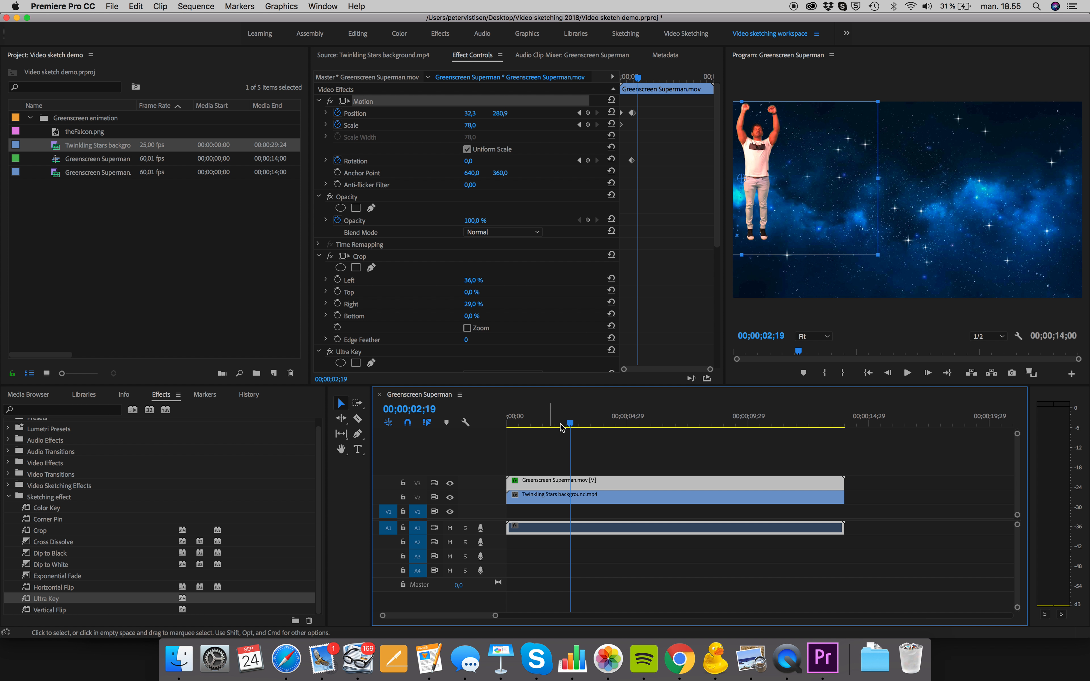
# Enlarge the effect keyframe timeline and shift the last Position keyframe to about 00;00;02;13
pyautogui.moveTo(571, 423); pyautogui.dragTo(566, 422)
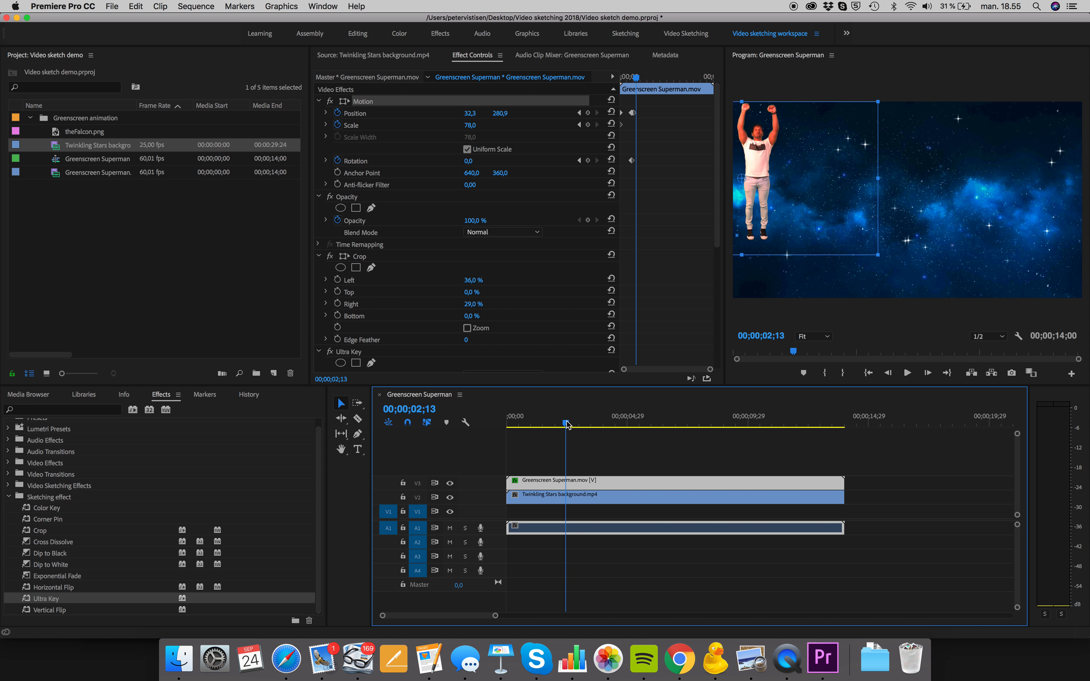
pyautogui.click(633, 113)
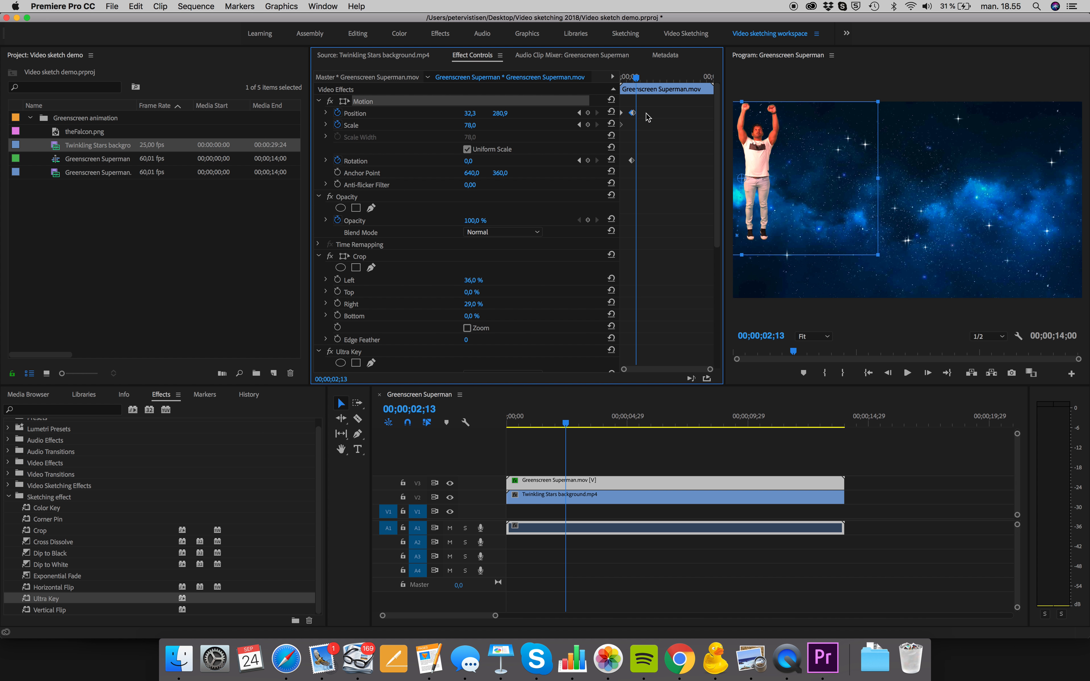
pyautogui.moveTo(621, 119); pyautogui.dragTo(537, 126)
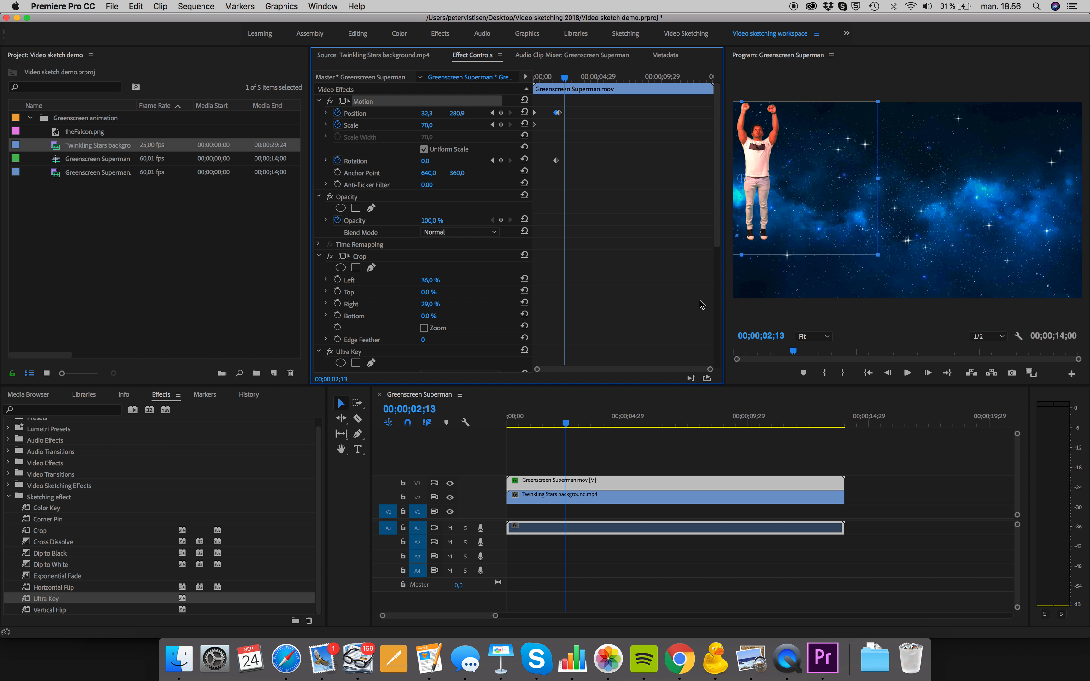
pyautogui.moveTo(710, 370); pyautogui.dragTo(690, 376)
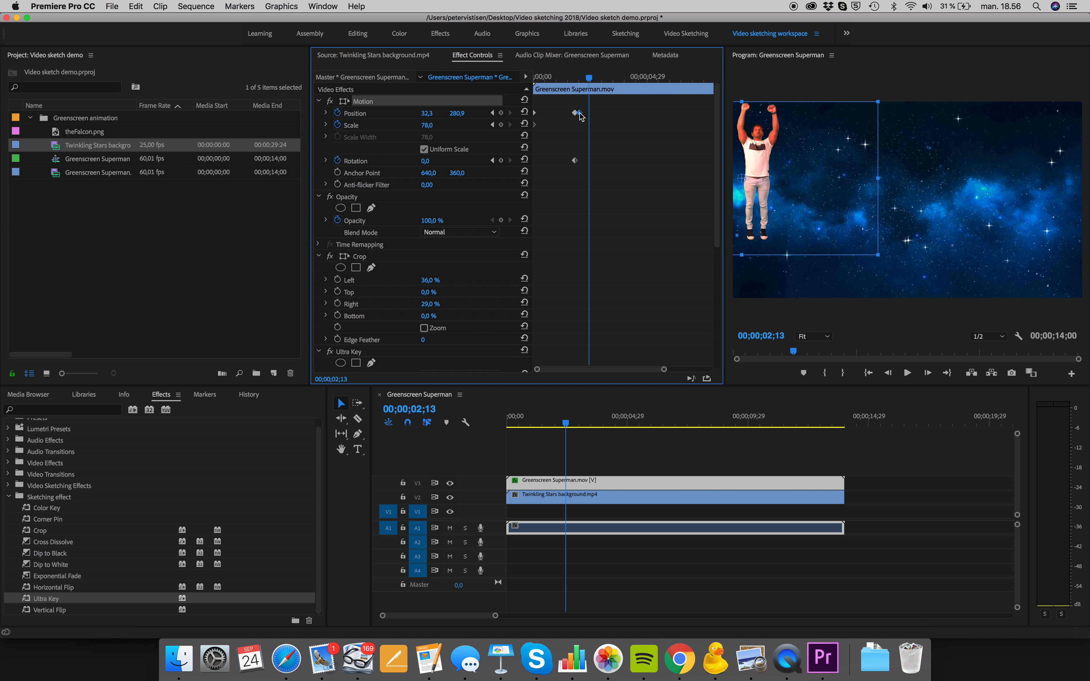
pyautogui.moveTo(581, 117); pyautogui.dragTo(576, 81)
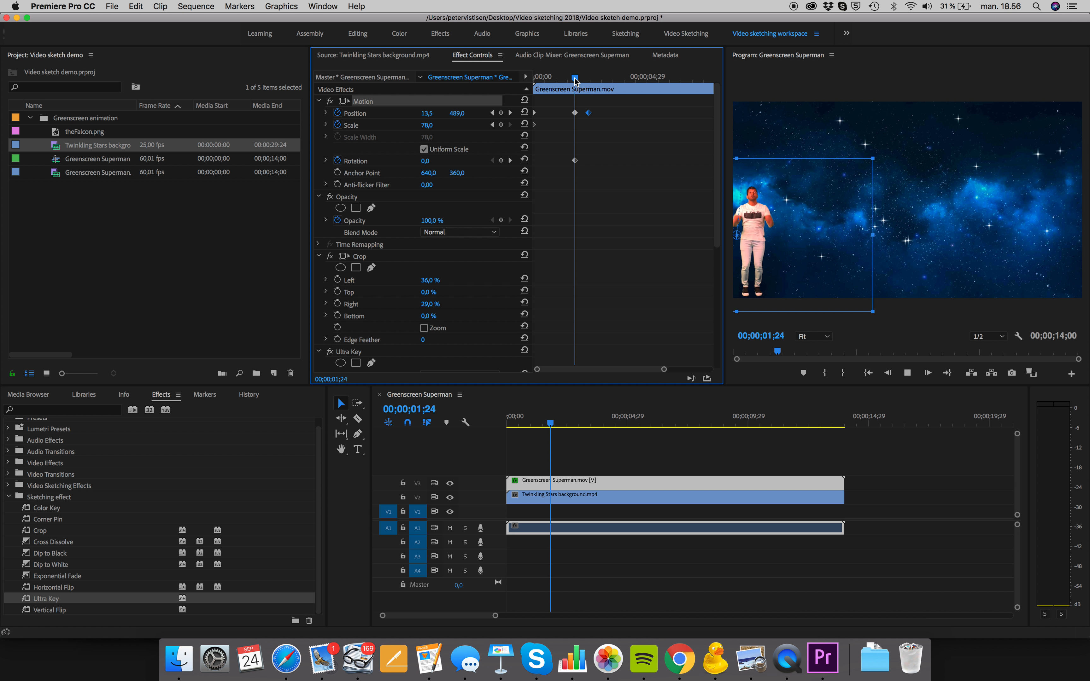
# Replay the retimed takeoff from about 00;00;00;19 to check the slower upward movement
pyautogui.press('space')
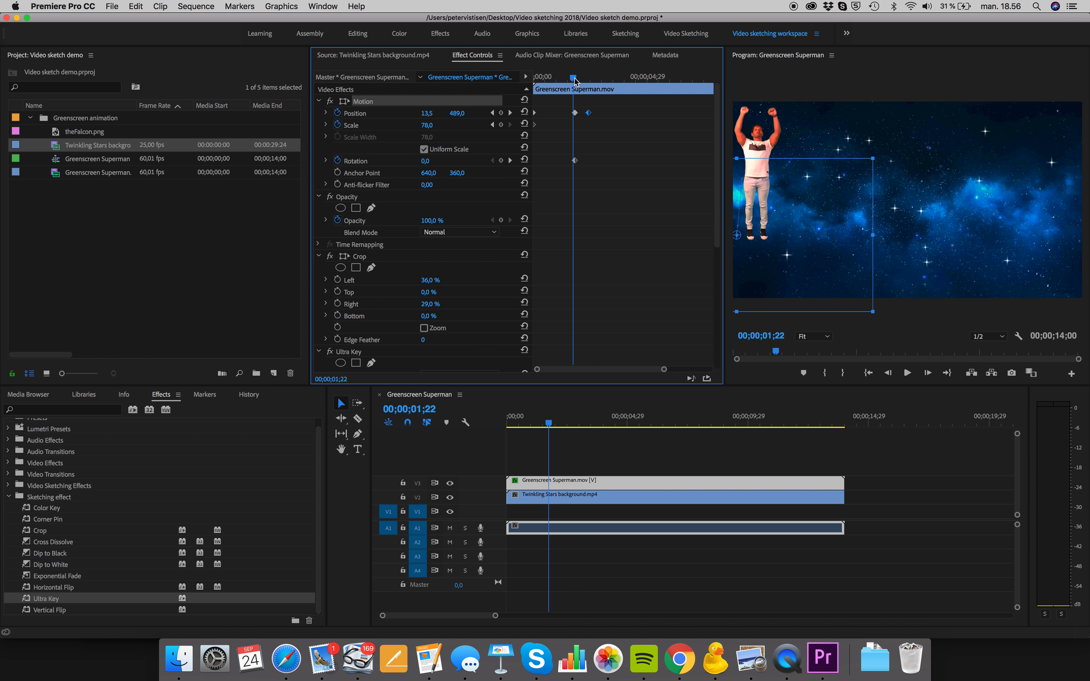
pyautogui.moveTo(575, 81); pyautogui.dragTo(550, 79)
pyautogui.press('space')
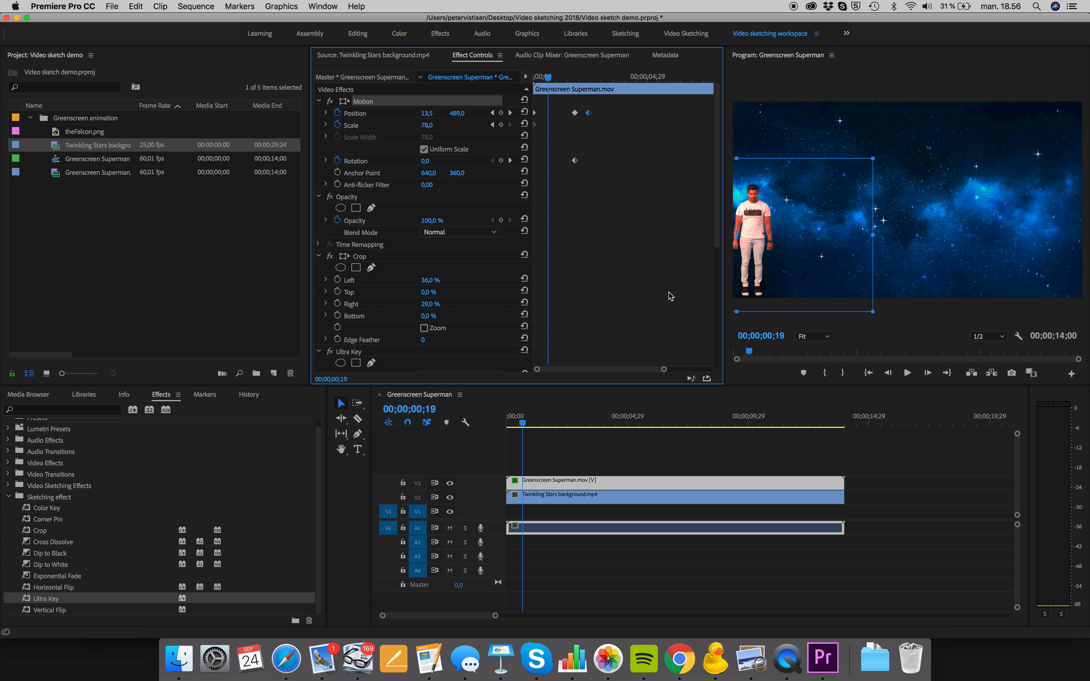
pyautogui.click(909, 374)
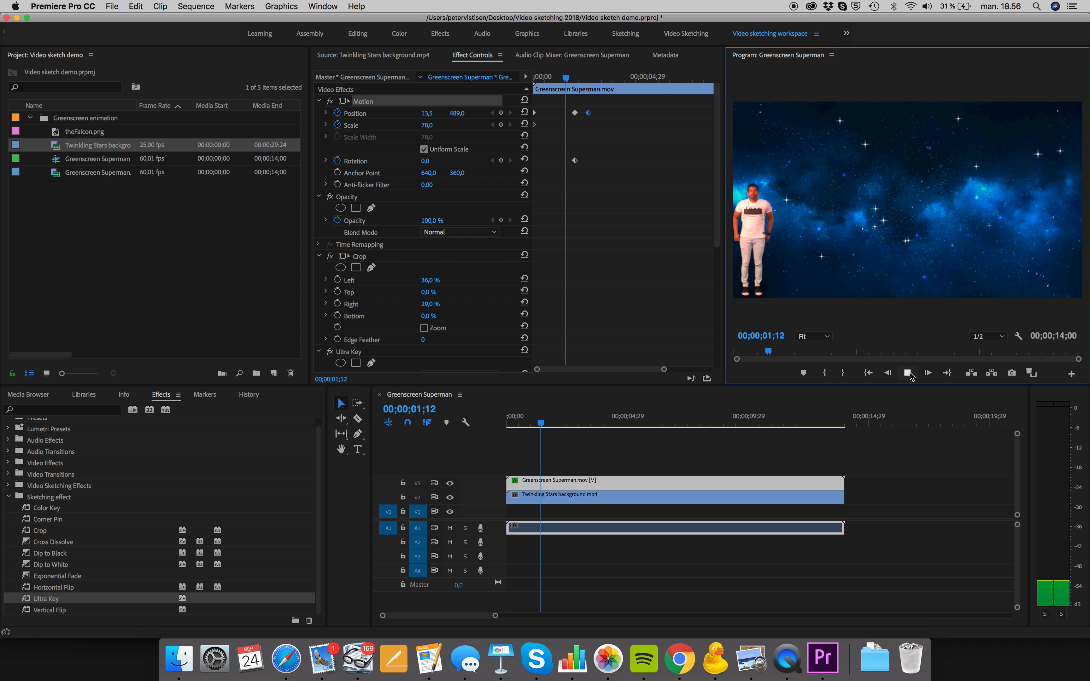
pyautogui.press('space')
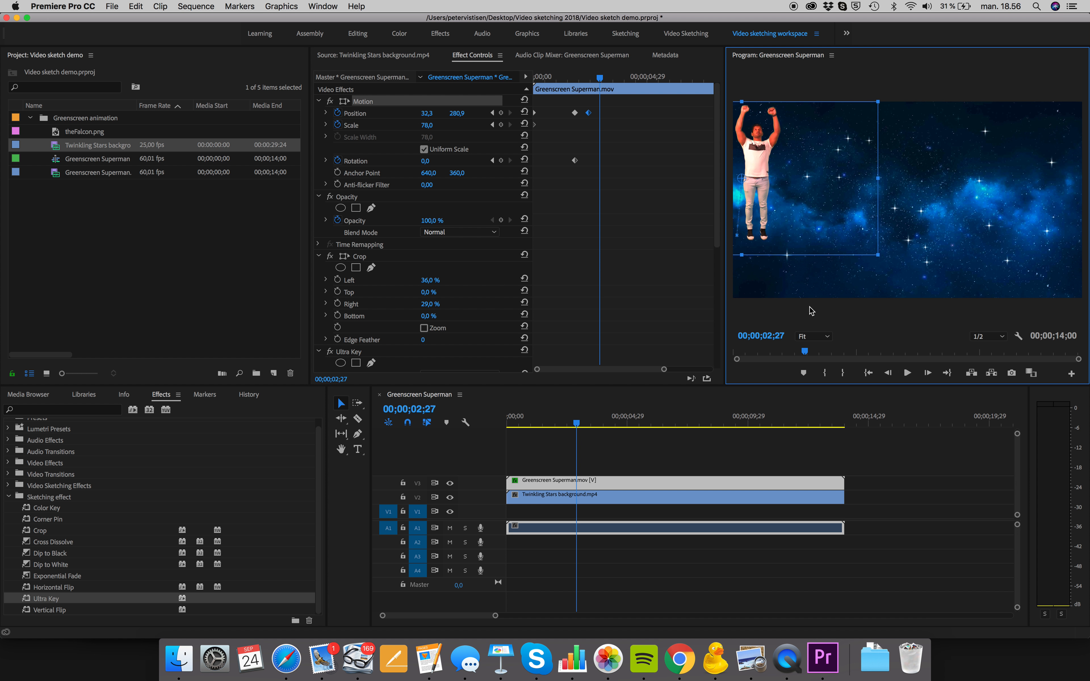
# Try shifting the last Position keyframe to about the five-second mark and play the slower takeoff
pyautogui.moveTo(599, 78); pyautogui.dragTo(652, 113)
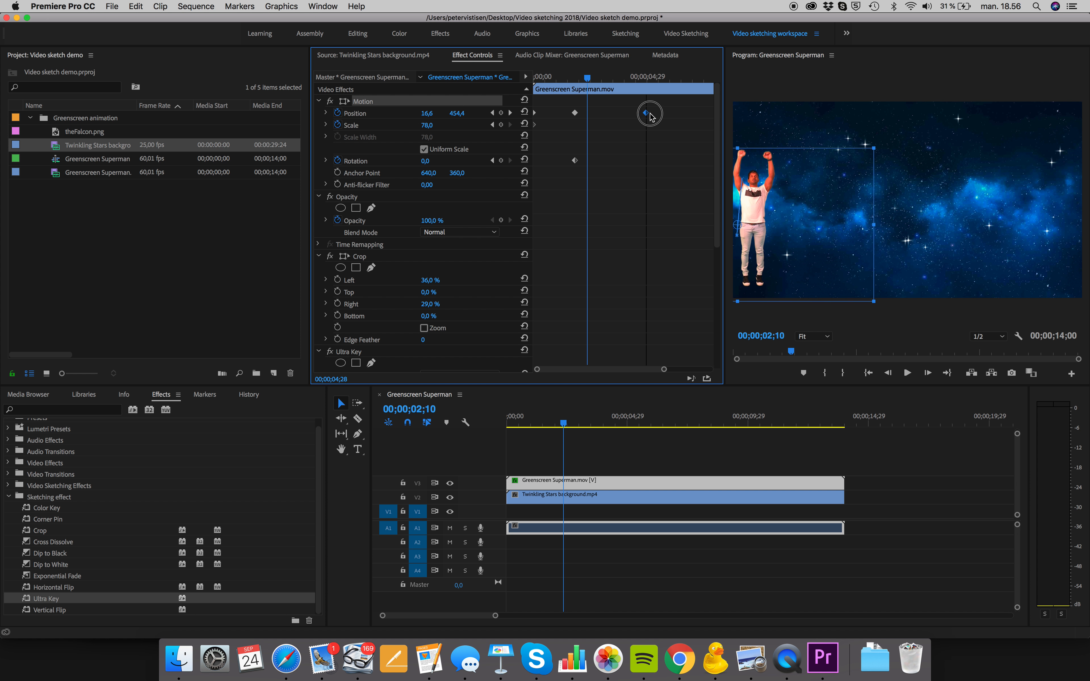
pyautogui.moveTo(590, 77); pyautogui.dragTo(576, 78)
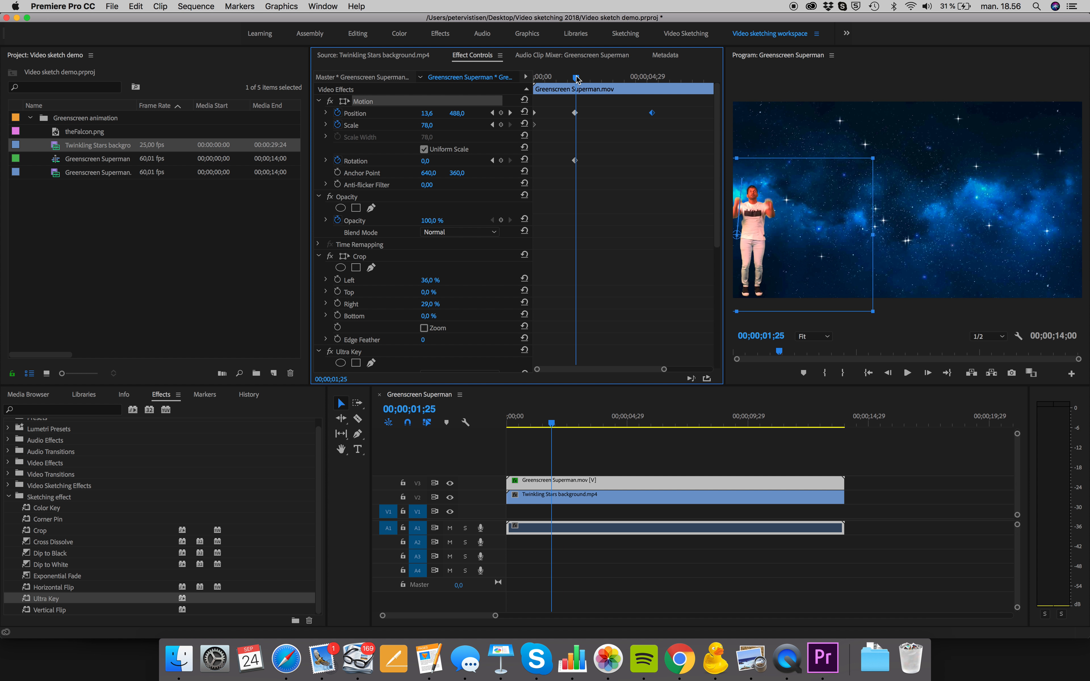
pyautogui.press('space')
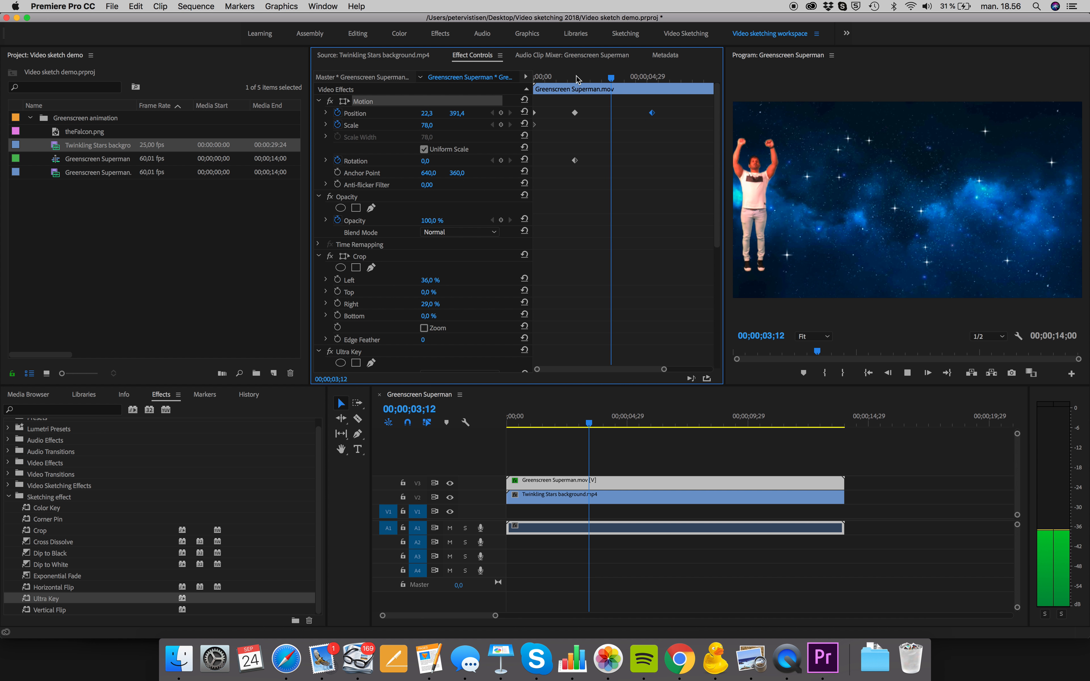
pyautogui.press('space')
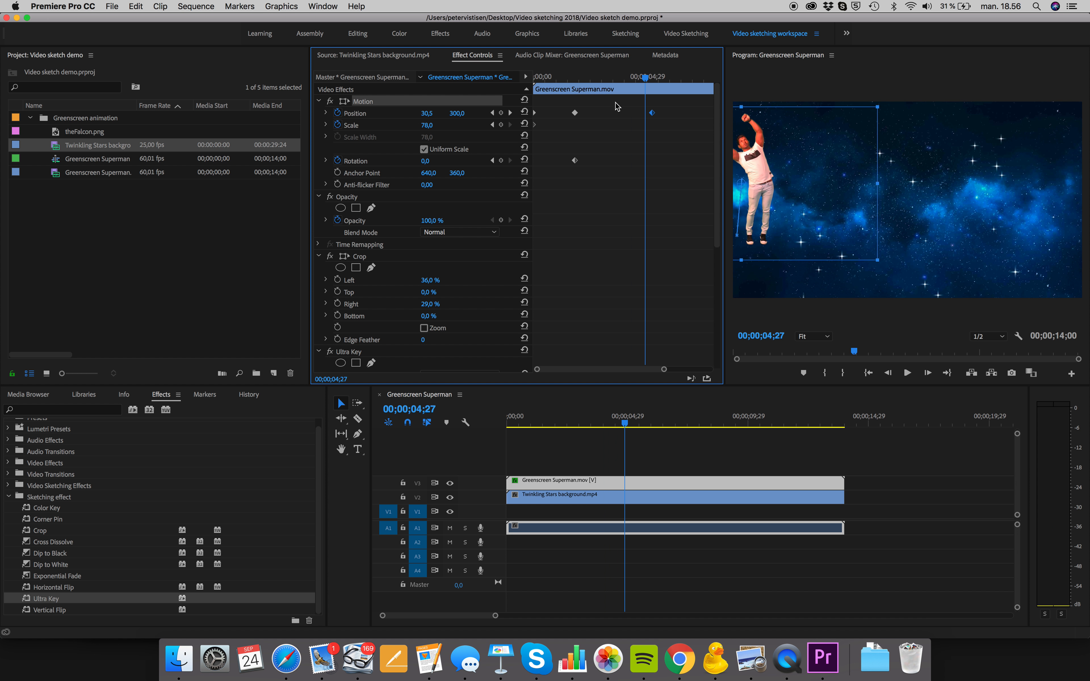
pyautogui.moveTo(651, 113); pyautogui.dragTo(589, 116)
# Replay the takeoff from about 00;00;01;21 to check the faster upward movement
pyautogui.click(573, 79)
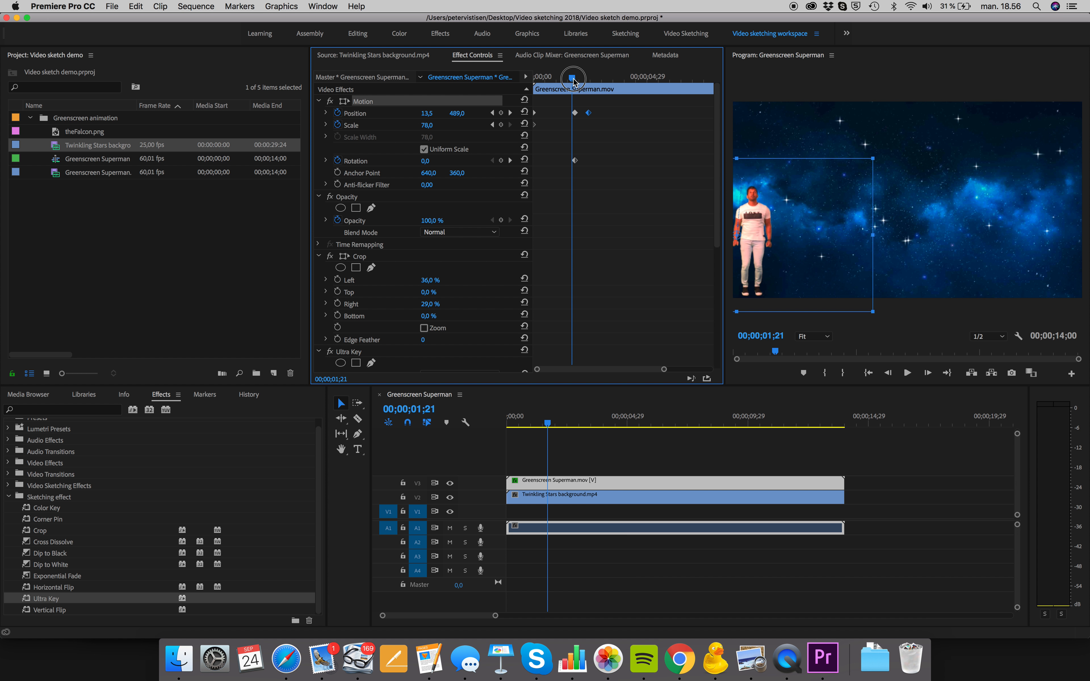
pyautogui.press('space')
pyautogui.press('space')
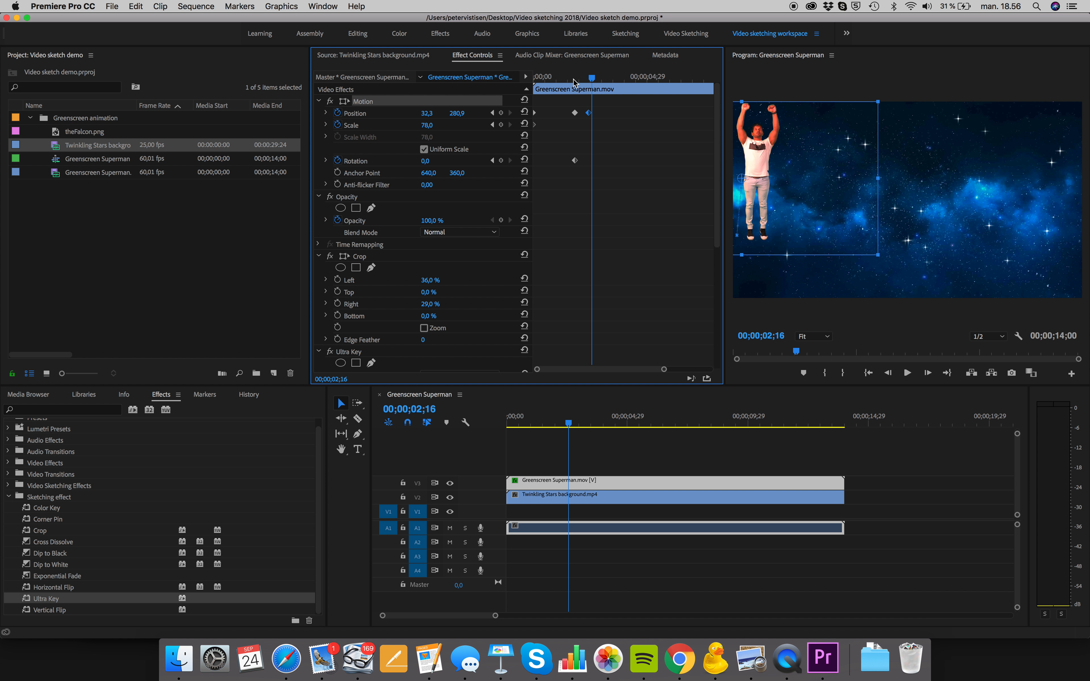
# Go to the last Position keyframe at 00;00;02;13 and set the man's Rotation to 18° there
pyautogui.moveTo(593, 79); pyautogui.dragTo(587, 75)
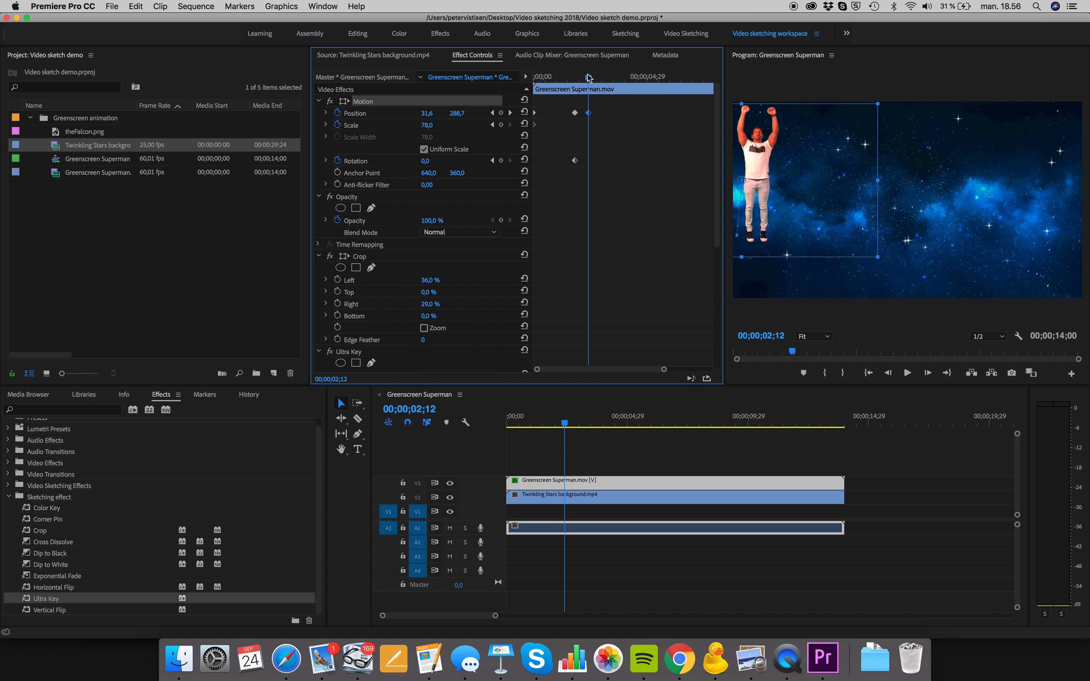
pyautogui.click(492, 113)
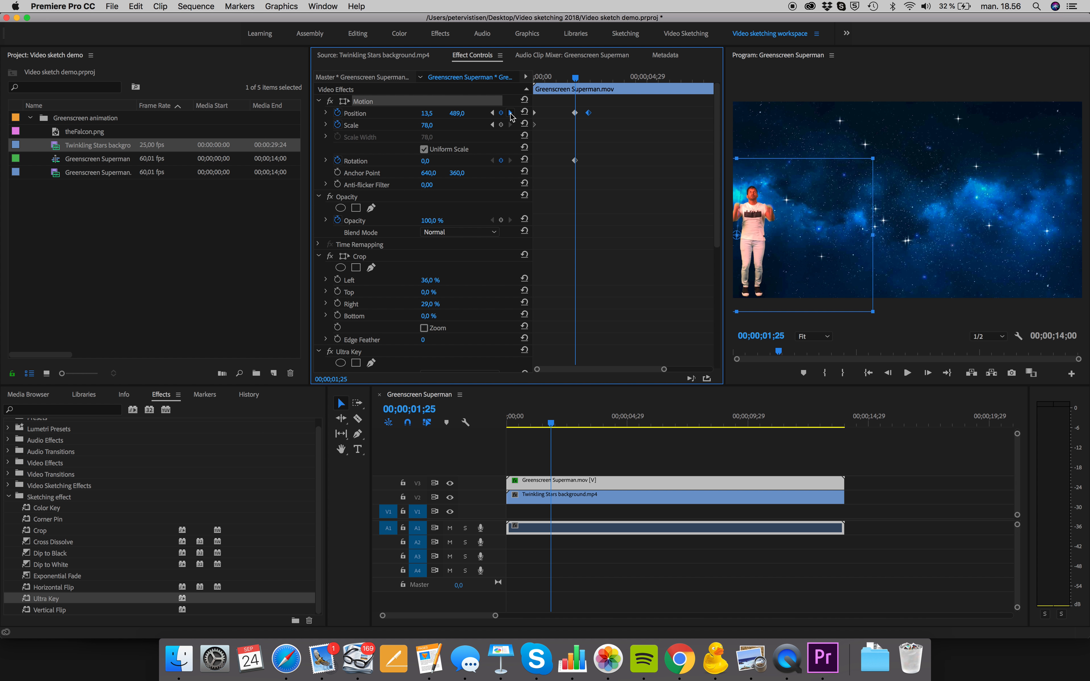
pyautogui.click(511, 113)
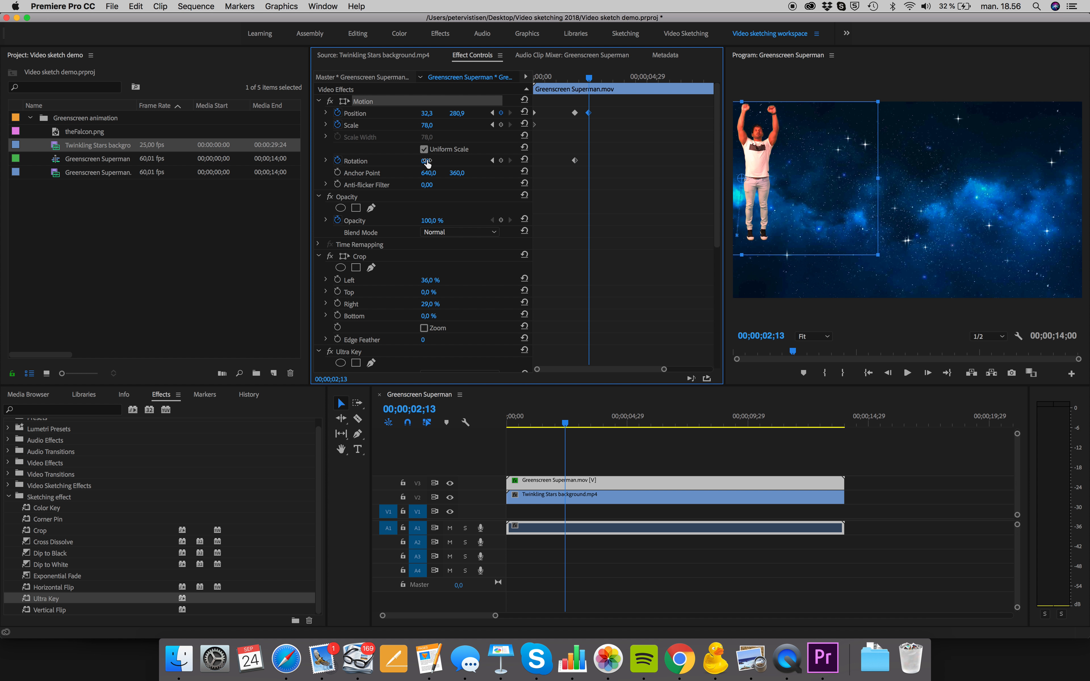
pyautogui.moveTo(426, 161); pyautogui.dragTo(437, 161)
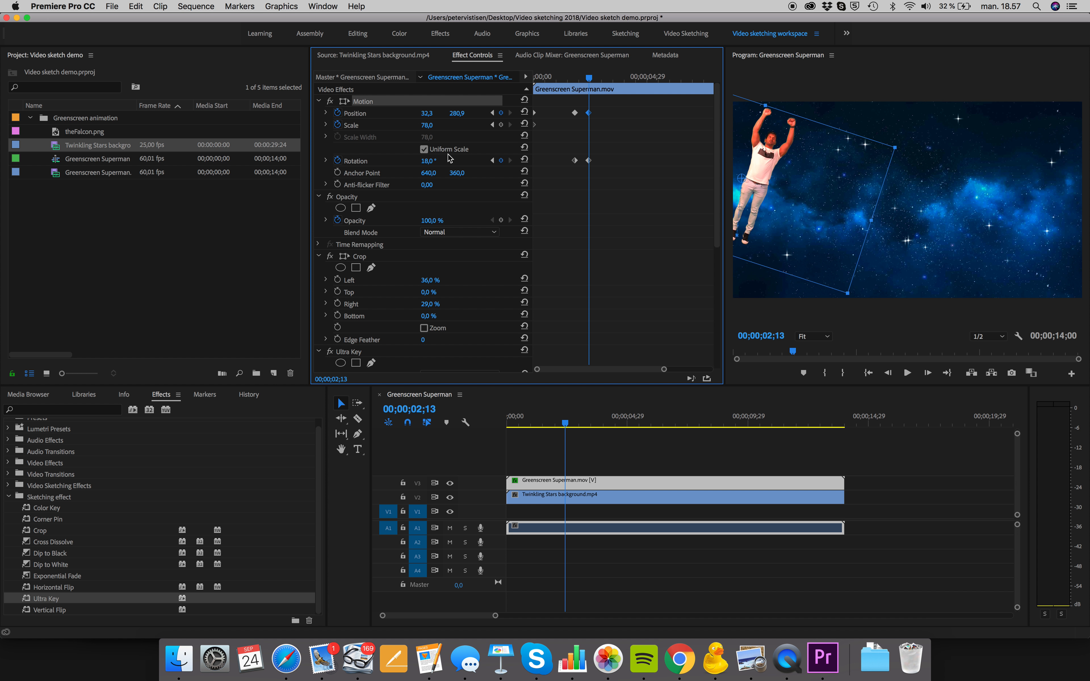
# At 00;00;03;00, move the man up and to the right to about 103, 210 and set Rotation to 45°
pyautogui.moveTo(591, 80); pyautogui.dragTo(602, 80)
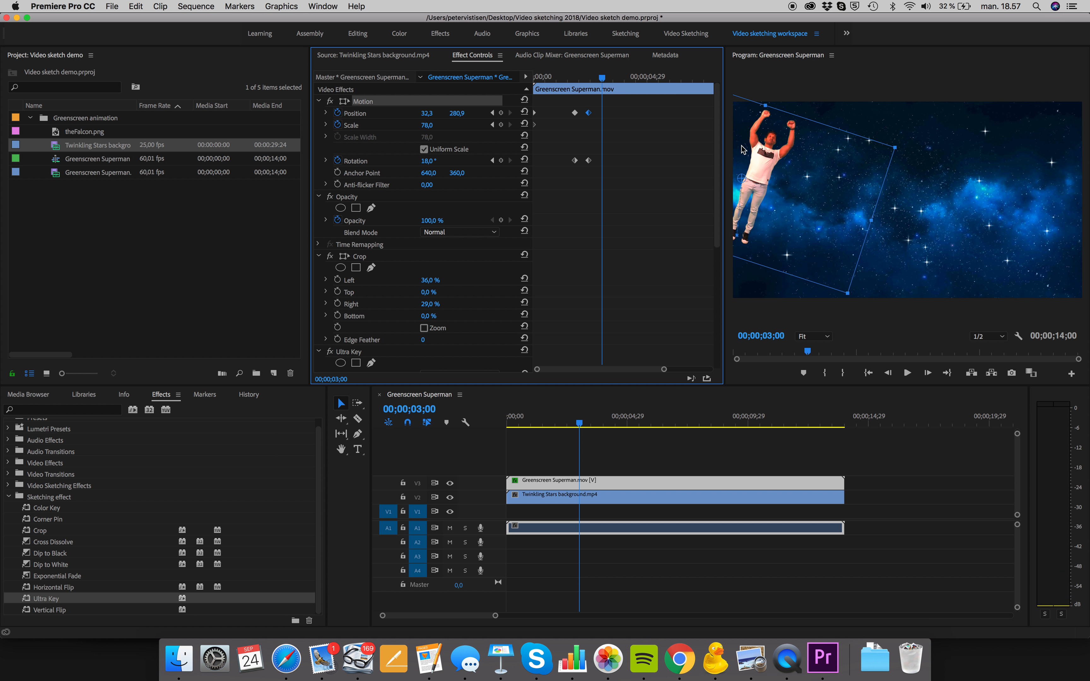
pyautogui.moveTo(769, 157); pyautogui.dragTo(788, 139)
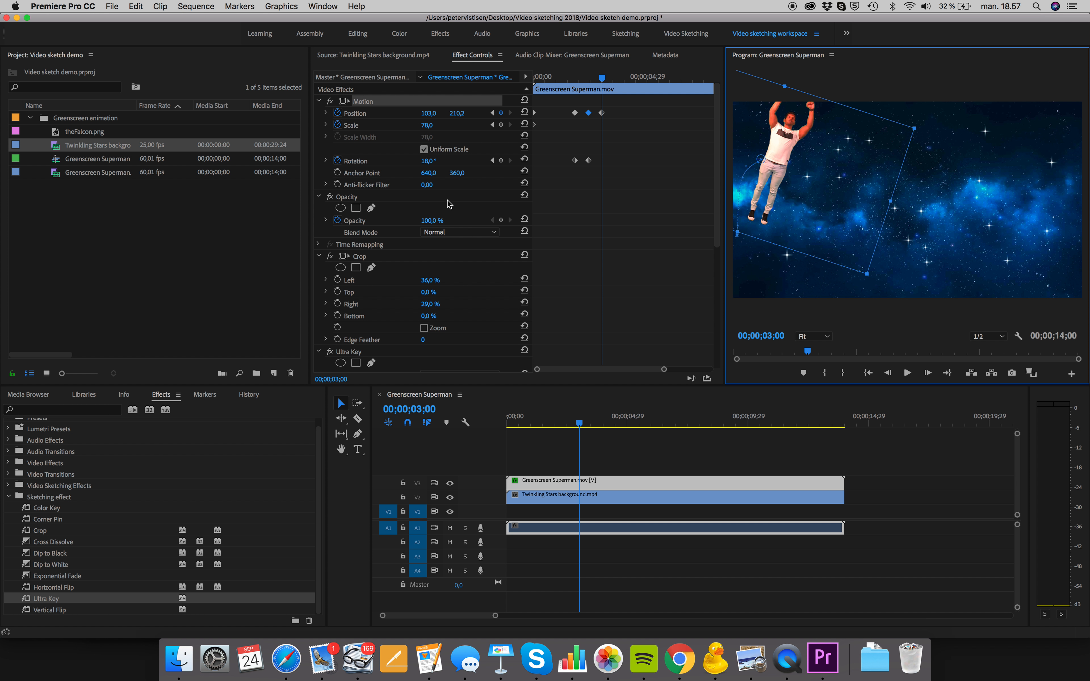
pyautogui.moveTo(425, 163); pyautogui.dragTo(438, 164)
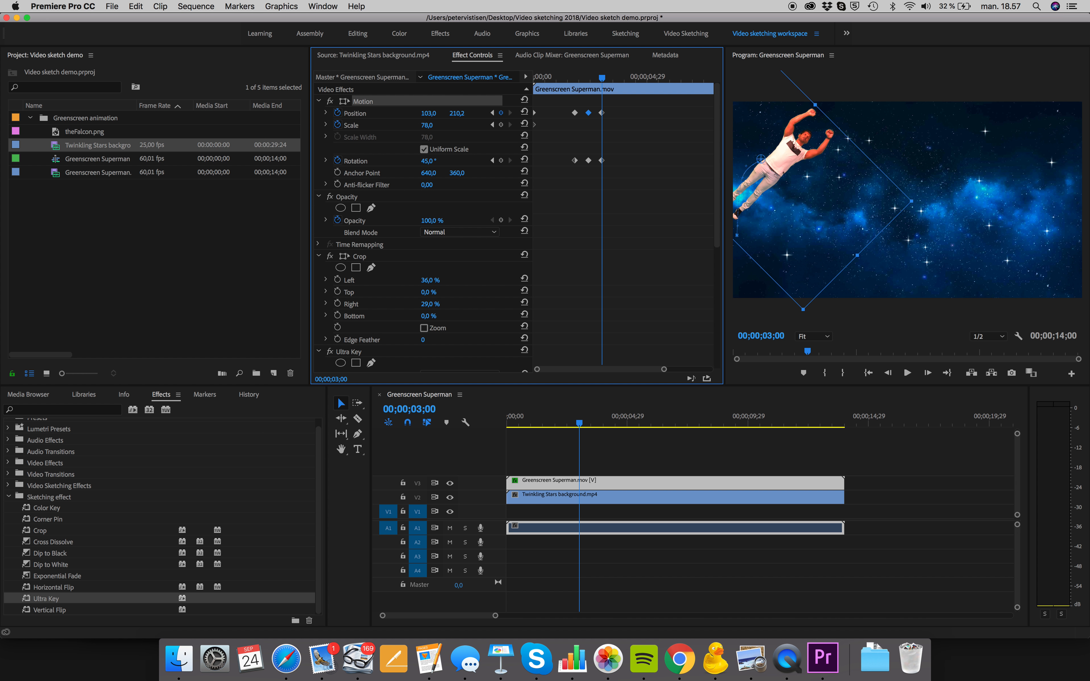
# At 00;00;03;11, move the man to about 180, 196 and set Rotation to 79°
pyautogui.moveTo(604, 81); pyautogui.dragTo(611, 80)
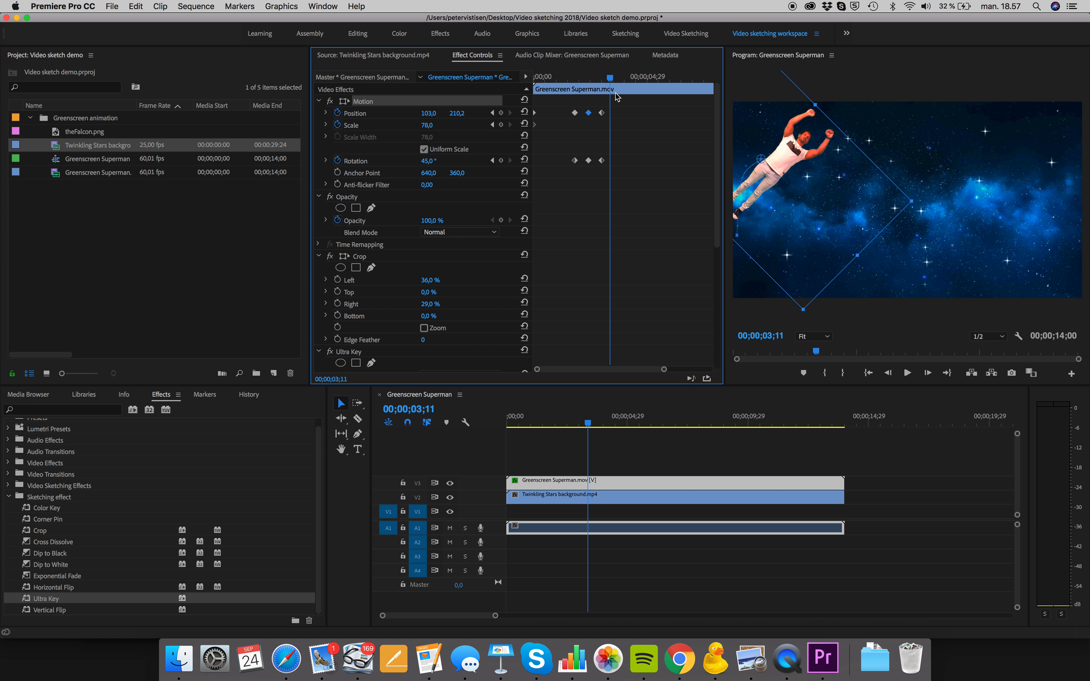
pyautogui.moveTo(789, 151); pyautogui.dragTo(810, 145)
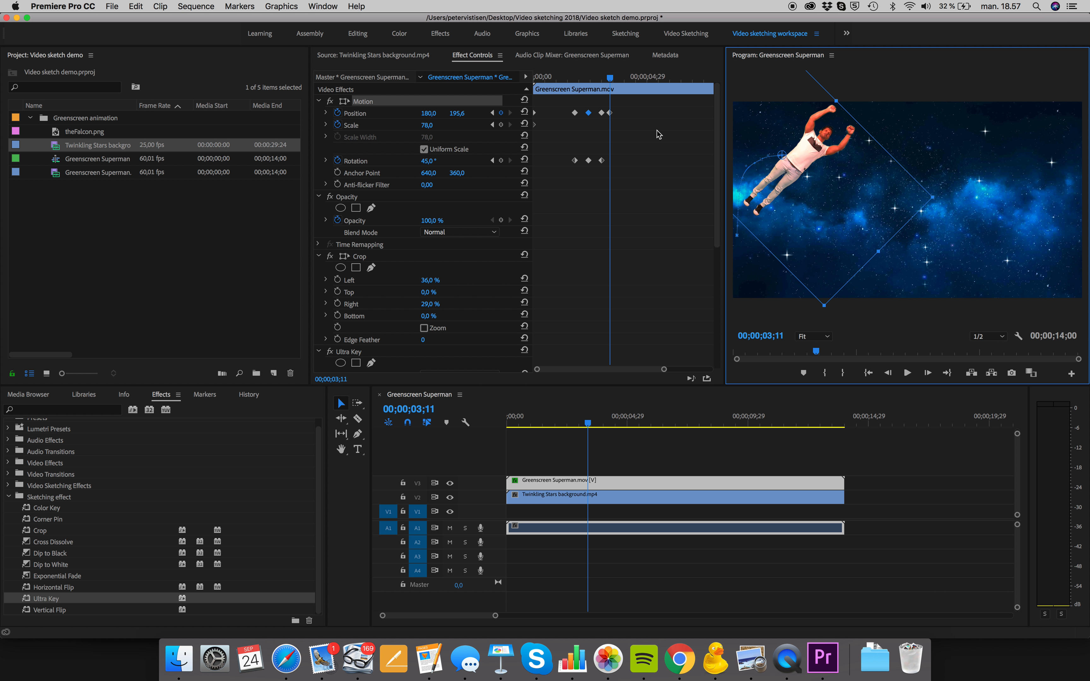
pyautogui.click(430, 163)
pyautogui.moveTo(431, 163); pyautogui.dragTo(445, 163)
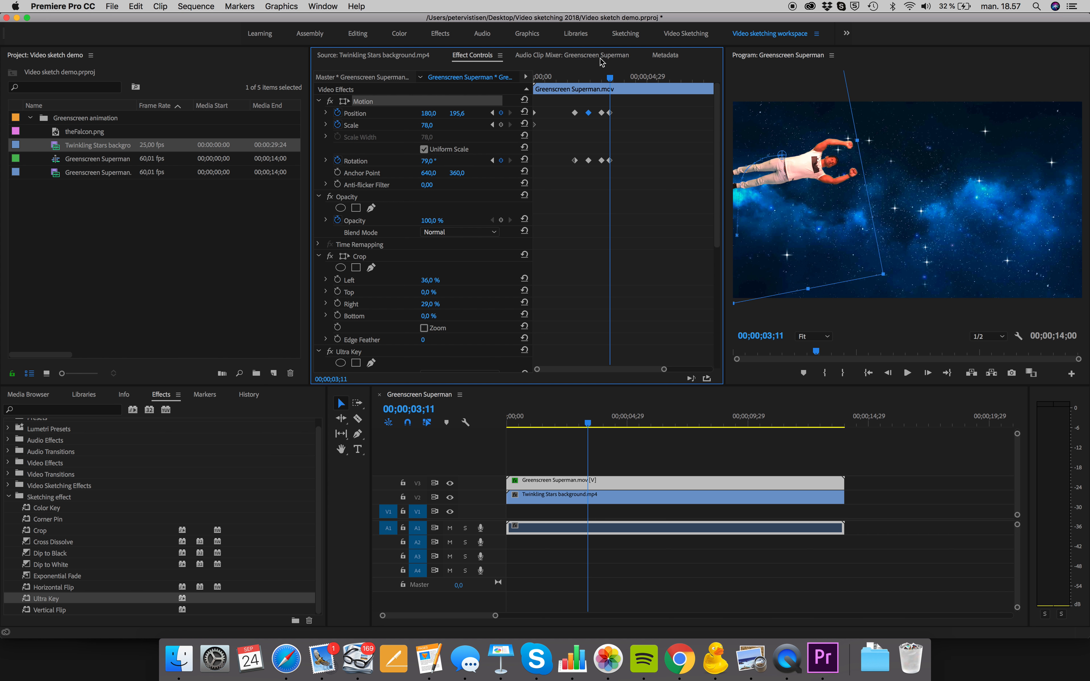
# Keyframe the man's Position at about 311, 177 at 00;00;03;26 and 359, 146 at 00;00;04;19, shifting the second keyframe slightly earlier
pyautogui.moveTo(612, 81); pyautogui.dragTo(623, 82)
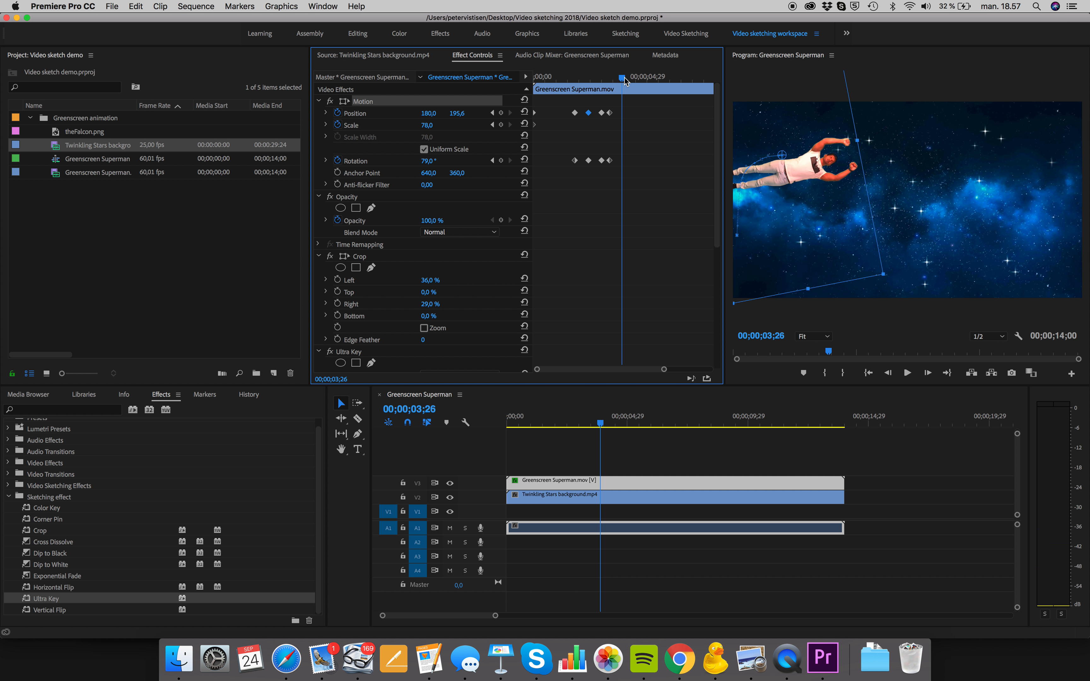
pyautogui.moveTo(800, 162); pyautogui.dragTo(837, 156)
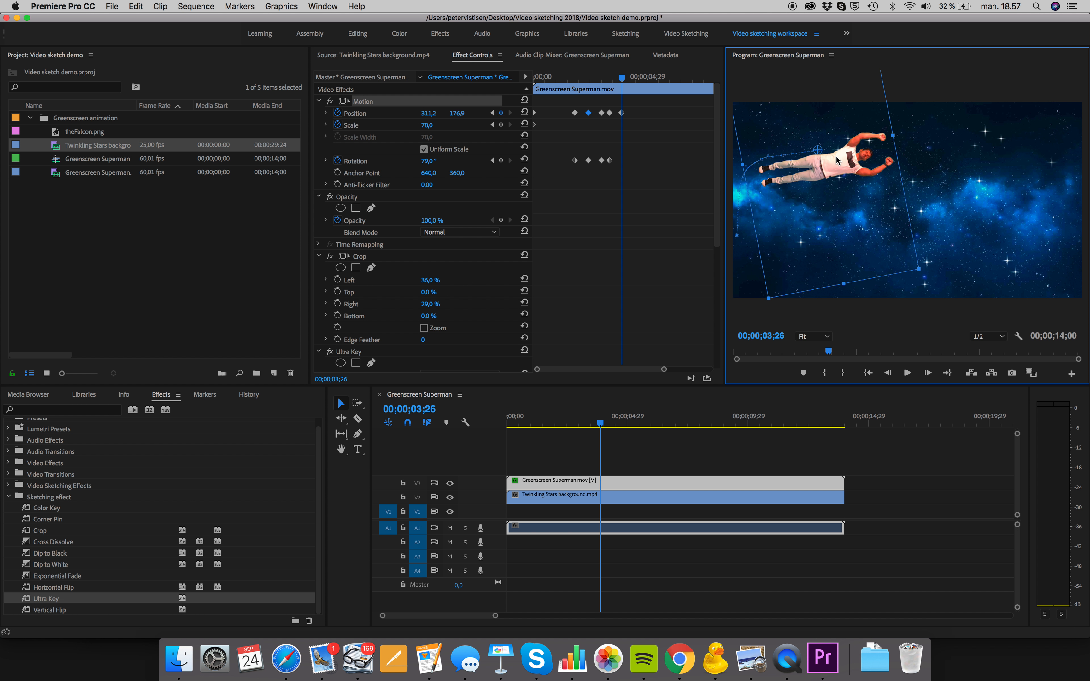
pyautogui.moveTo(623, 82); pyautogui.dragTo(639, 80)
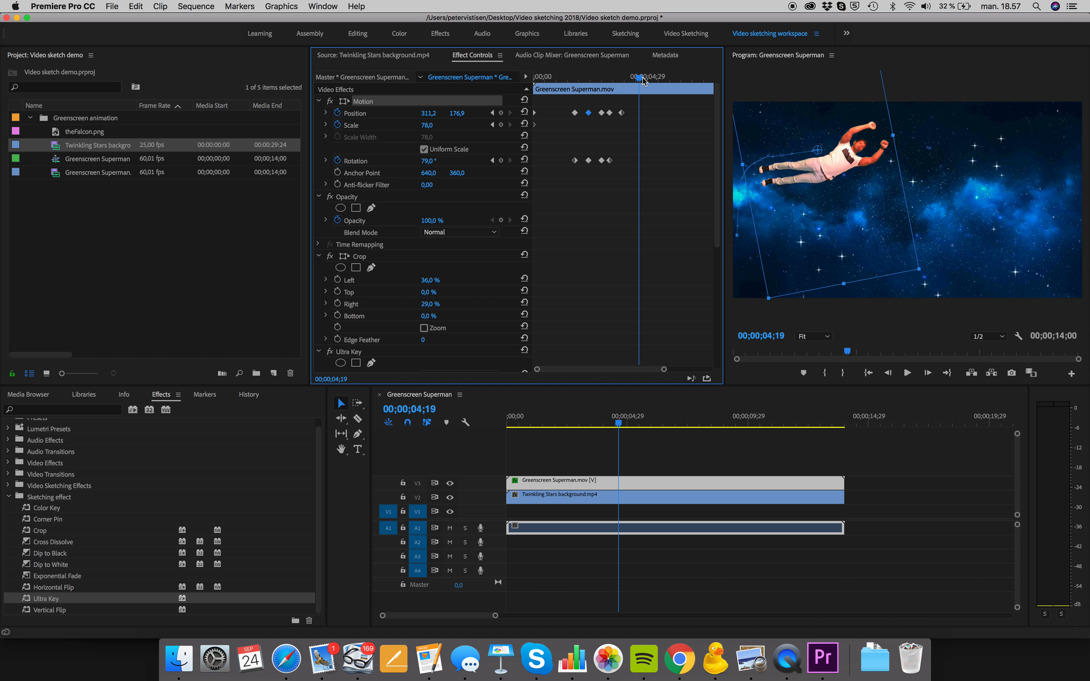
pyautogui.moveTo(844, 156)
pyautogui.mouseDown()
pyautogui.moveTo(850, 90)
pyautogui.moveTo(855, 145)
pyautogui.mouseUp()
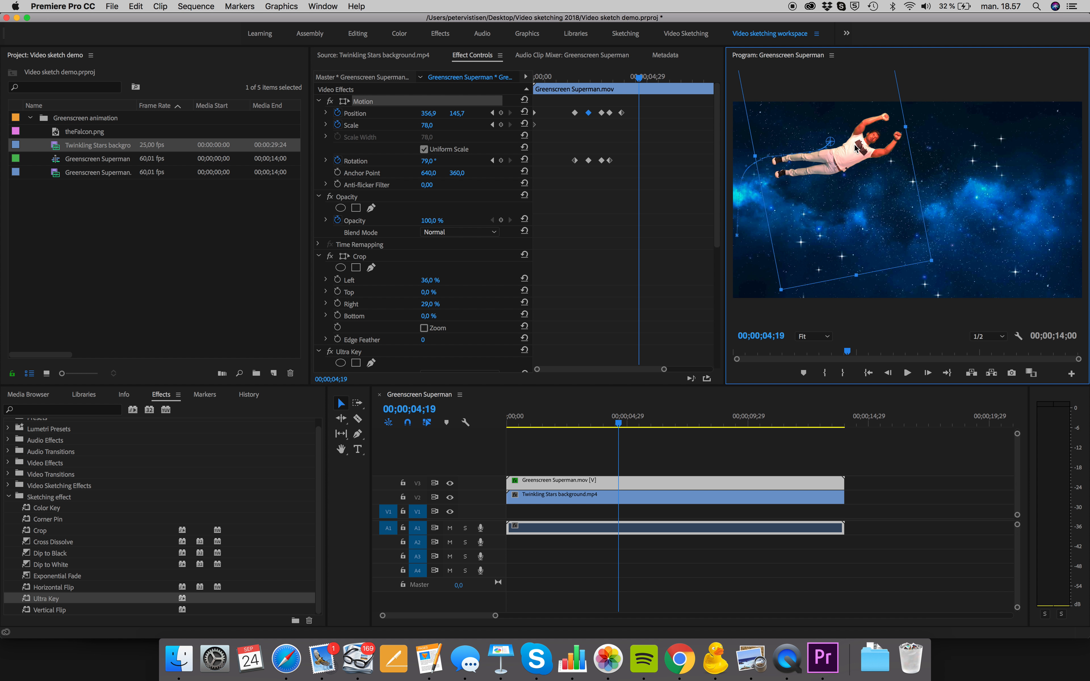
pyautogui.moveTo(638, 113); pyautogui.dragTo(645, 81)
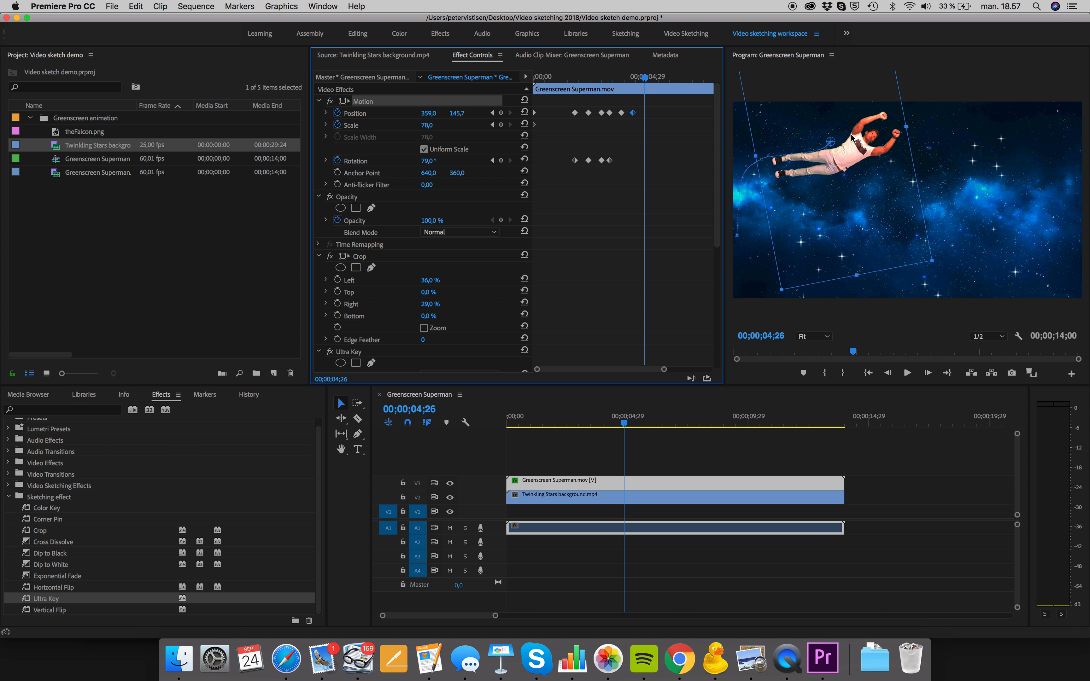
# Keyframe the man's Position at about 434, 127 at 00;00;04;26, 542, 121 at 00;00;05;12 and 640, 169 at 00;00;06;01
pyautogui.moveTo(856, 152); pyautogui.dragTo(876, 145)
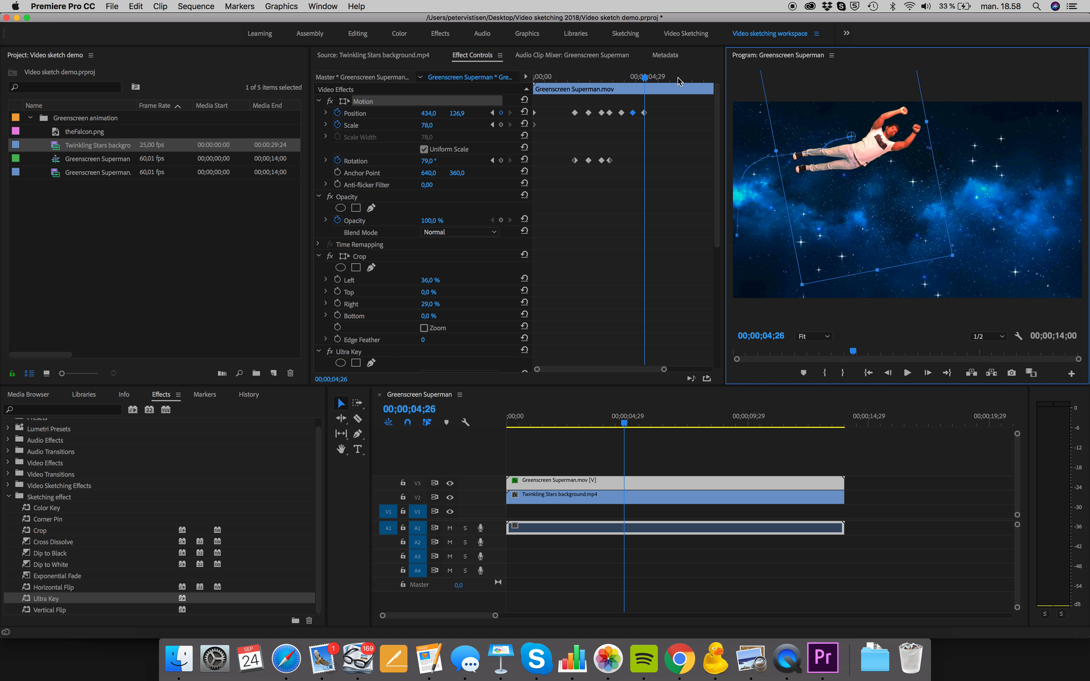
pyautogui.moveTo(645, 80)
pyautogui.mouseDown()
pyautogui.moveTo(670, 79)
pyautogui.moveTo(657, 79)
pyautogui.mouseUp()
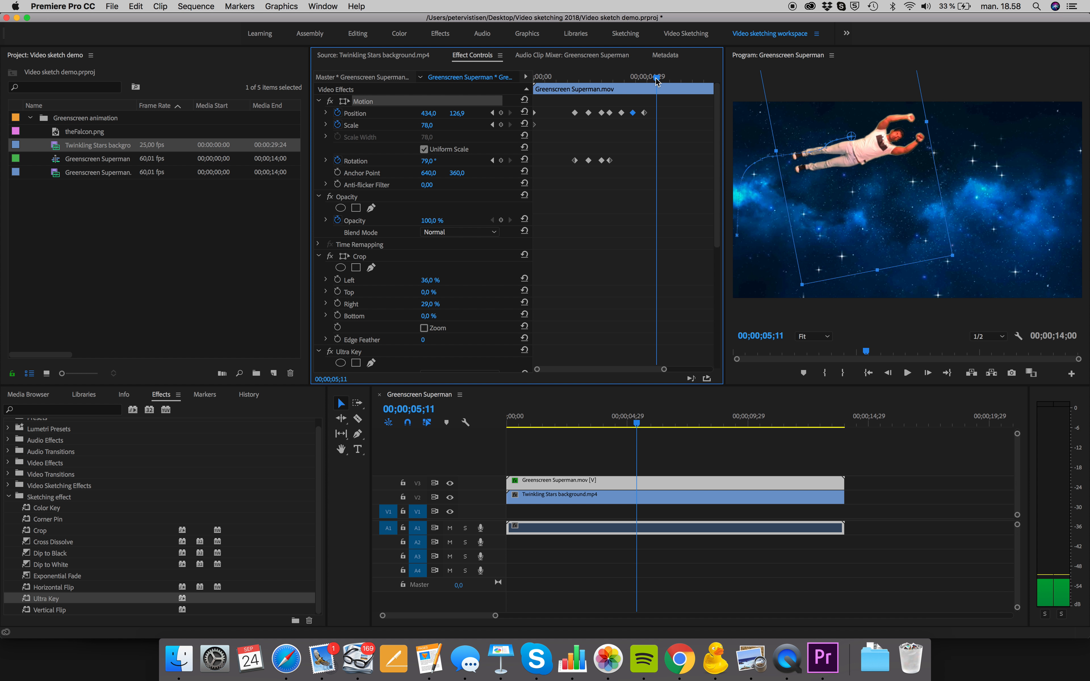
pyautogui.moveTo(865, 153); pyautogui.dragTo(894, 154)
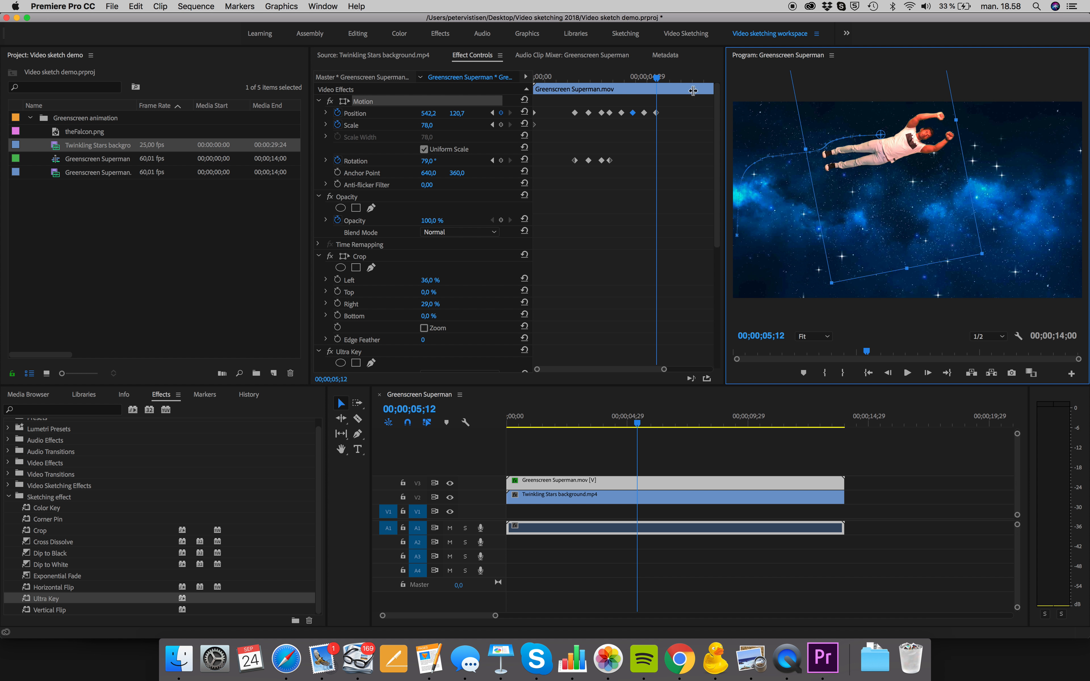
pyautogui.moveTo(659, 81); pyautogui.dragTo(672, 83)
pyautogui.moveTo(888, 139); pyautogui.dragTo(917, 157)
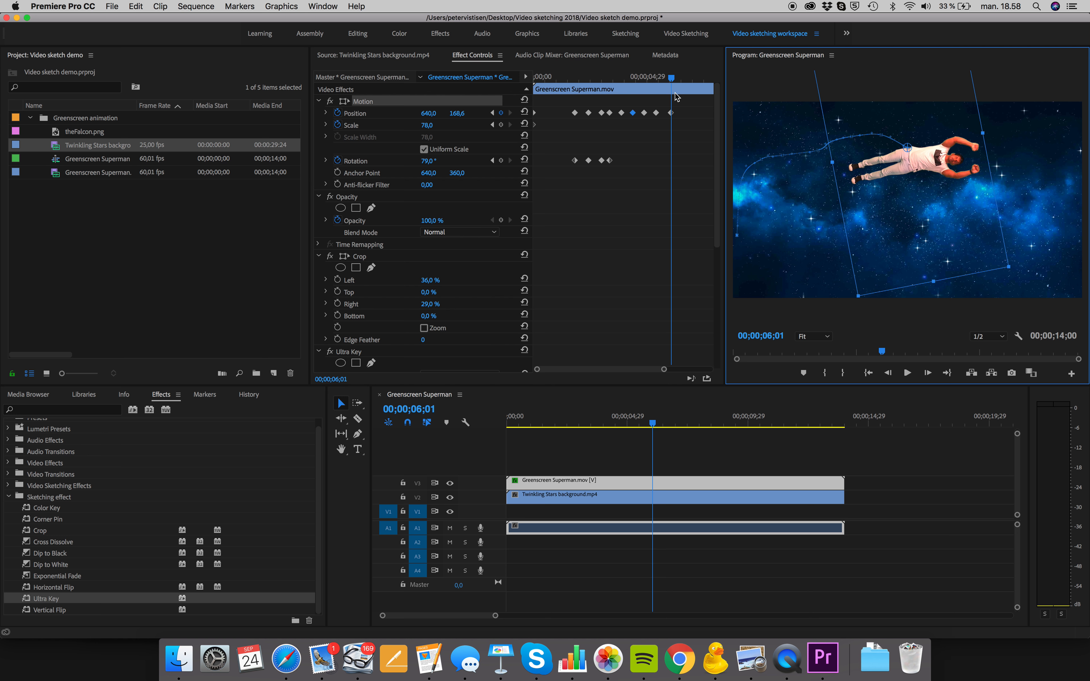
# Add a Rotation keyframe at 00;00;06;00 that holds the man's 79° angle
pyautogui.moveTo(673, 79); pyautogui.dragTo(685, 78)
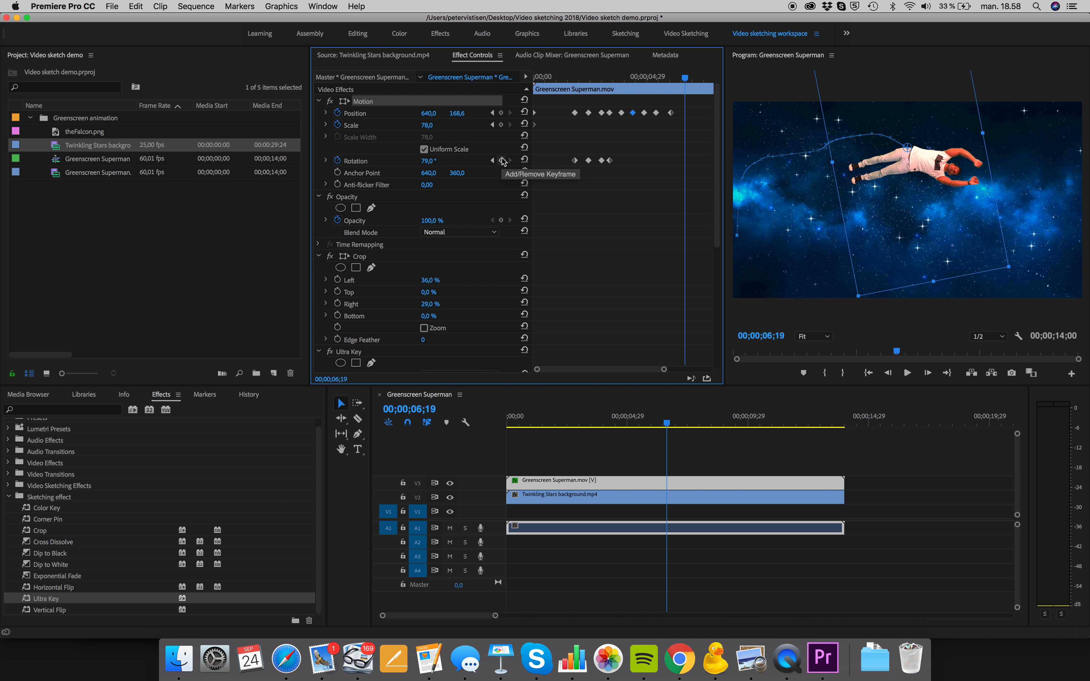
pyautogui.moveTo(686, 81); pyautogui.dragTo(671, 79)
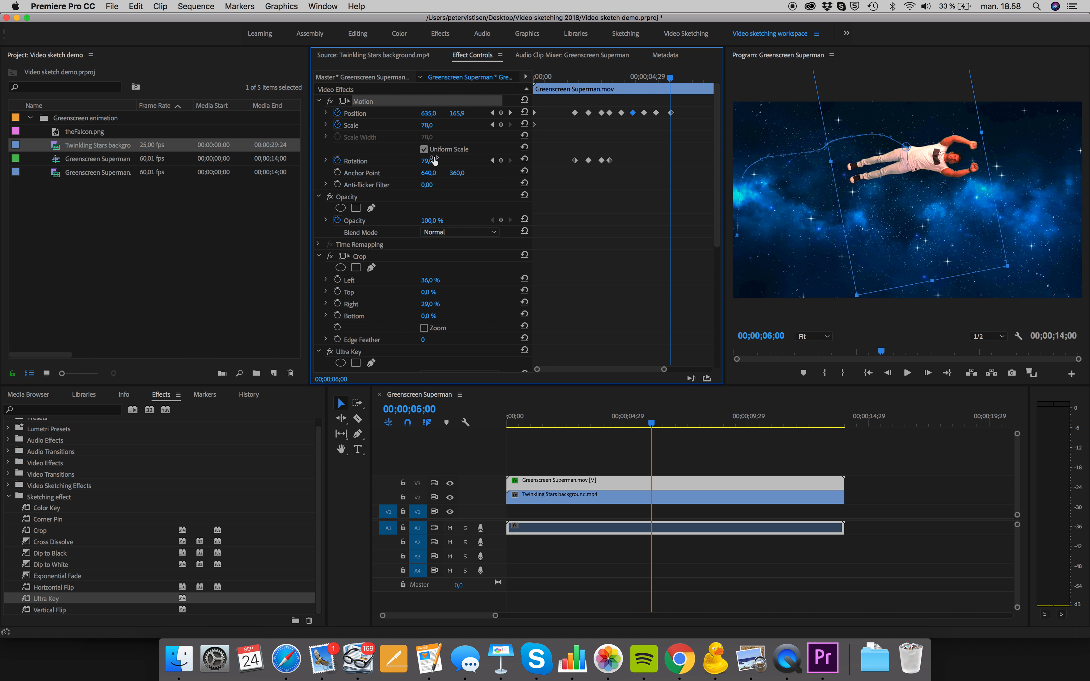
pyautogui.click(501, 161)
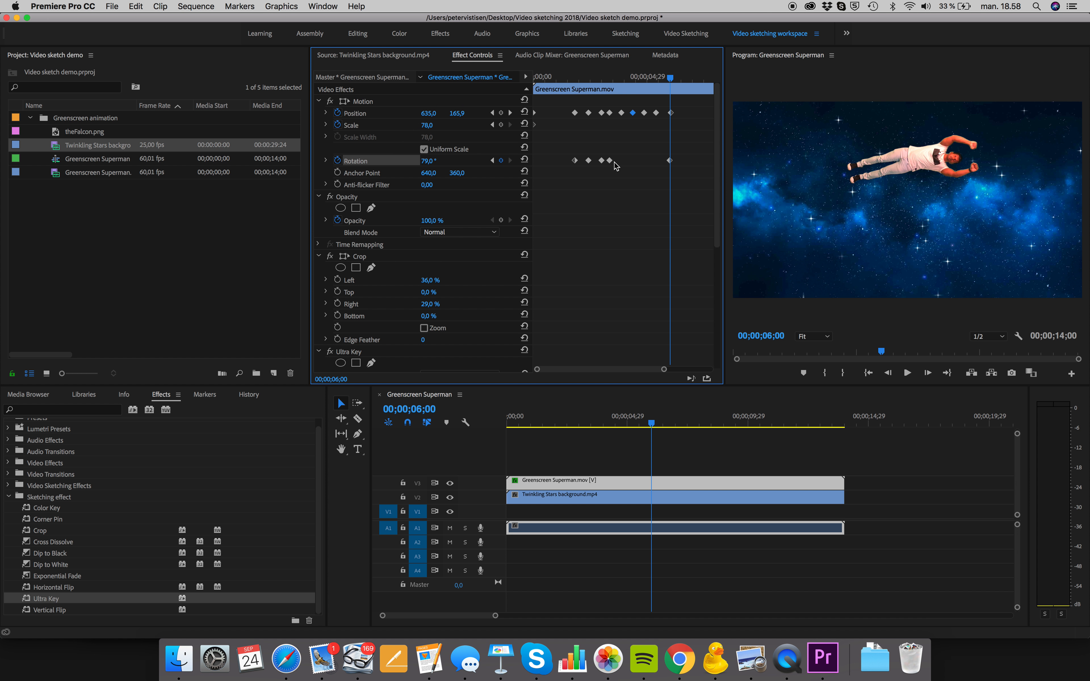
# At 00;00;06;14, set the man's Rotation to 103° and move him down and right to about 755, 239
pyautogui.moveTo(671, 77)
pyautogui.mouseDown()
pyautogui.moveTo(649, 80)
pyautogui.moveTo(683, 86)
pyautogui.mouseUp()
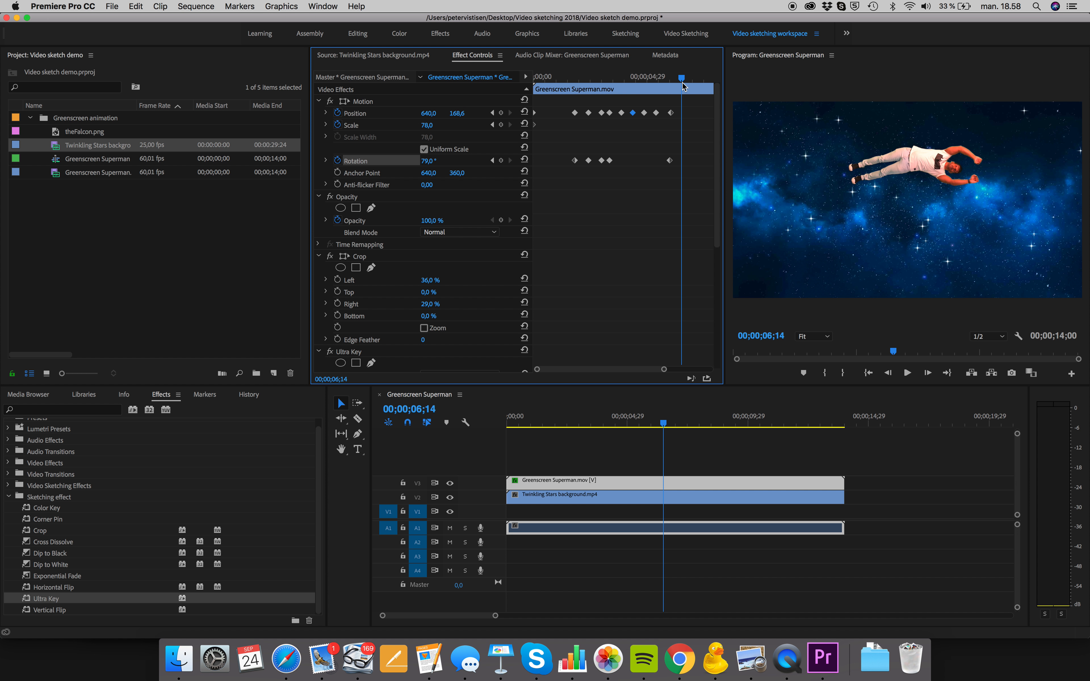
pyautogui.moveTo(430, 161); pyautogui.dragTo(441, 162)
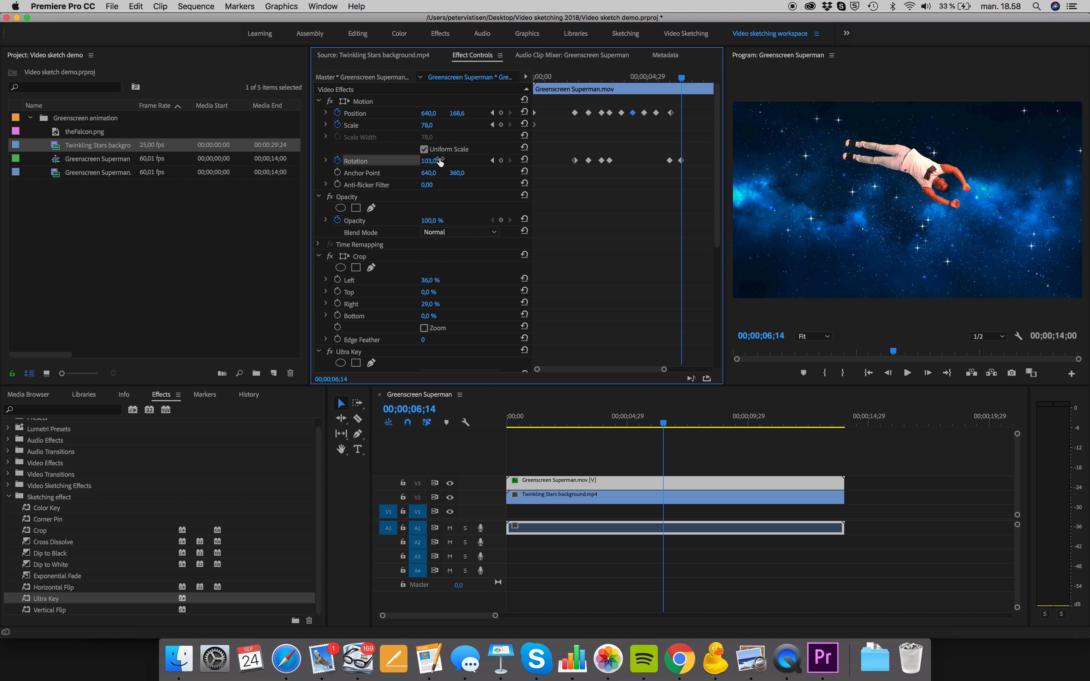
pyautogui.click(373, 102)
pyautogui.moveTo(937, 153); pyautogui.dragTo(964, 189)
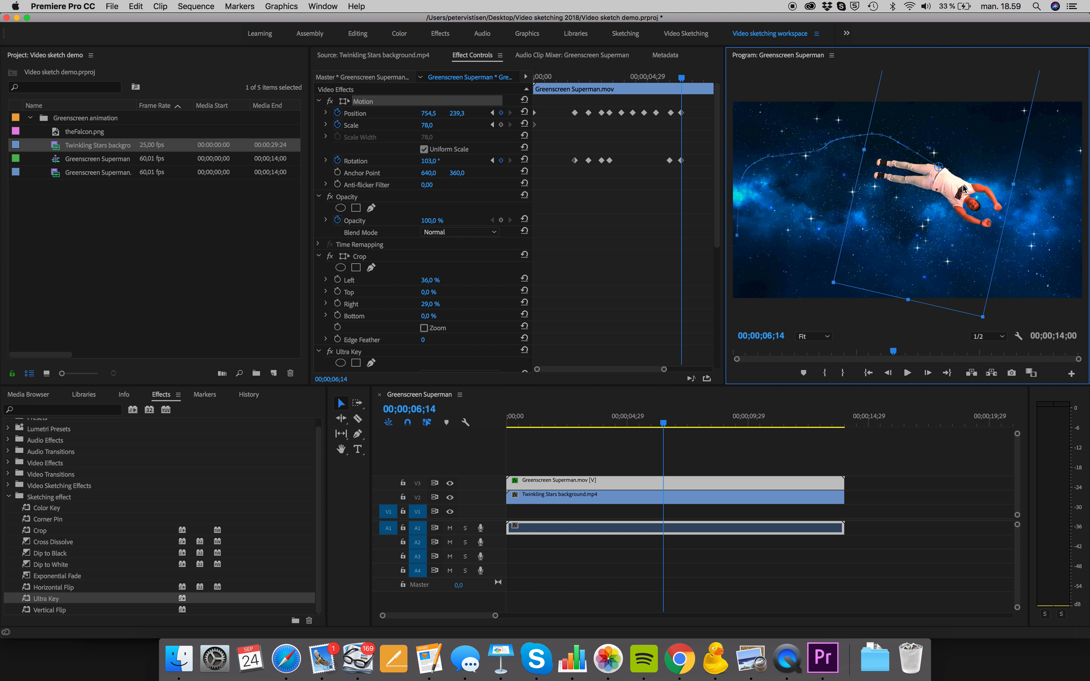
# At 00;00;07;01, move the man to about 844, 291 and set Rotation to 117°
pyautogui.moveTo(683, 80)
pyautogui.mouseDown()
pyautogui.moveTo(703, 80)
pyautogui.moveTo(694, 80)
pyautogui.mouseUp()
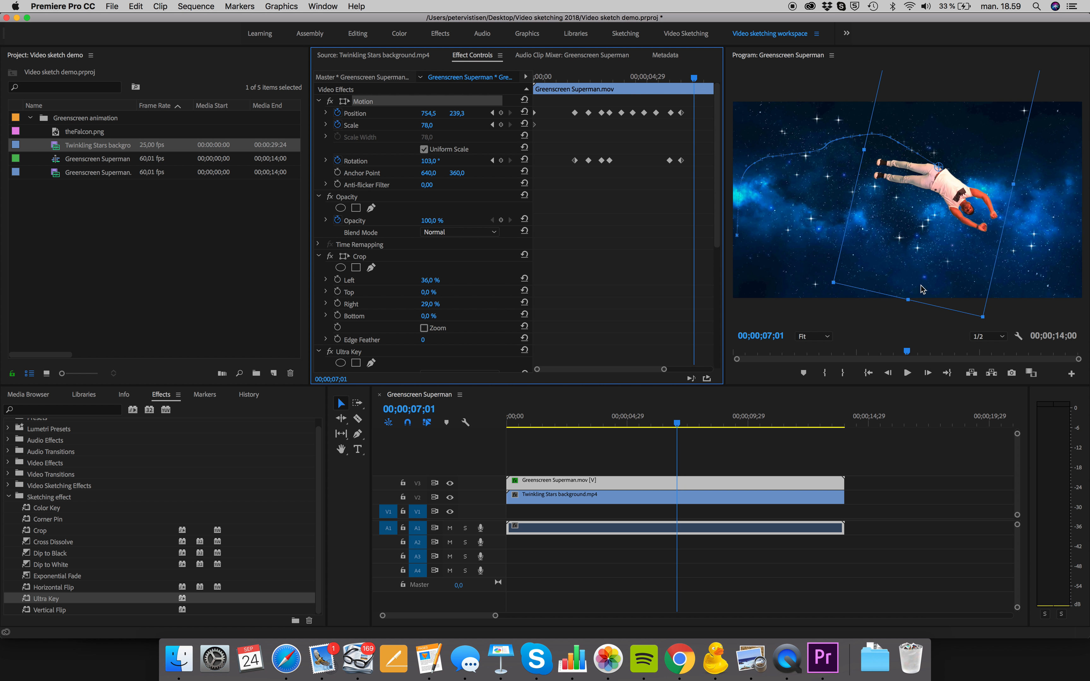
pyautogui.moveTo(946, 182); pyautogui.dragTo(970, 195)
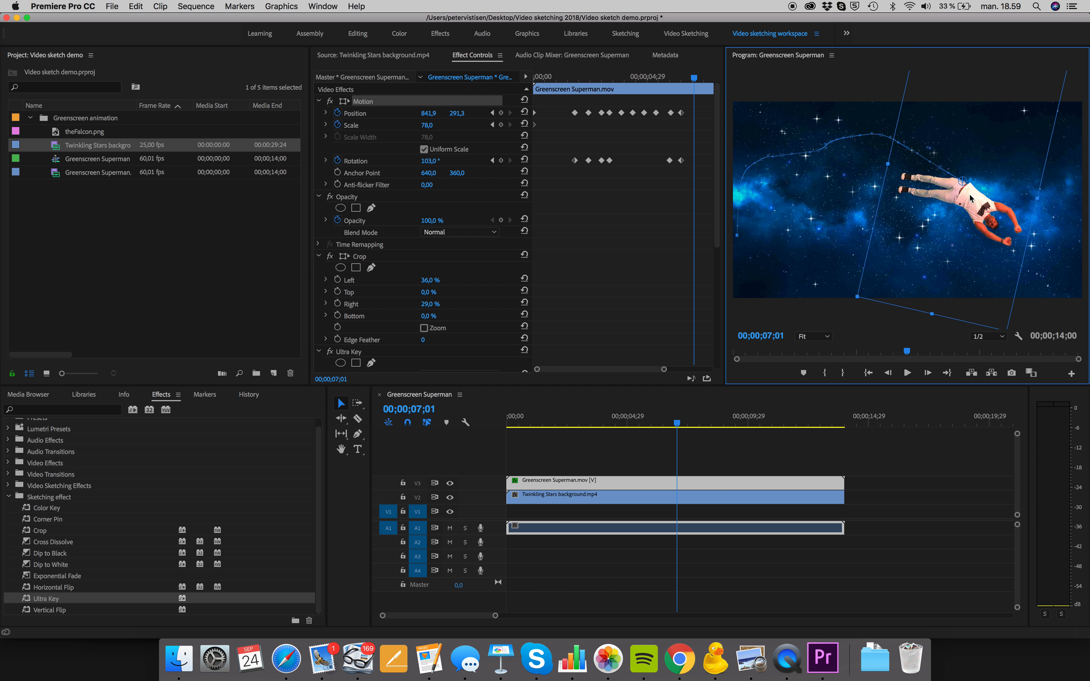
pyautogui.moveTo(436, 163); pyautogui.dragTo(440, 162)
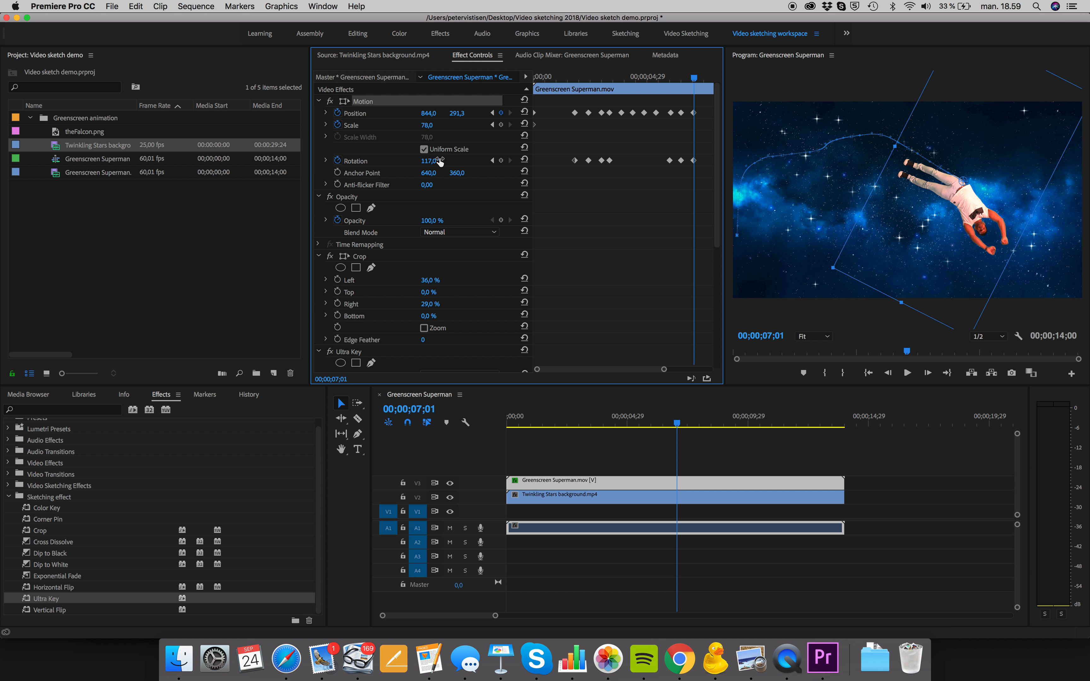
# At 00;00;07;19, move the man down and right to about 888, 343, undoing a trial scale change
pyautogui.moveTo(695, 80); pyautogui.dragTo(712, 81)
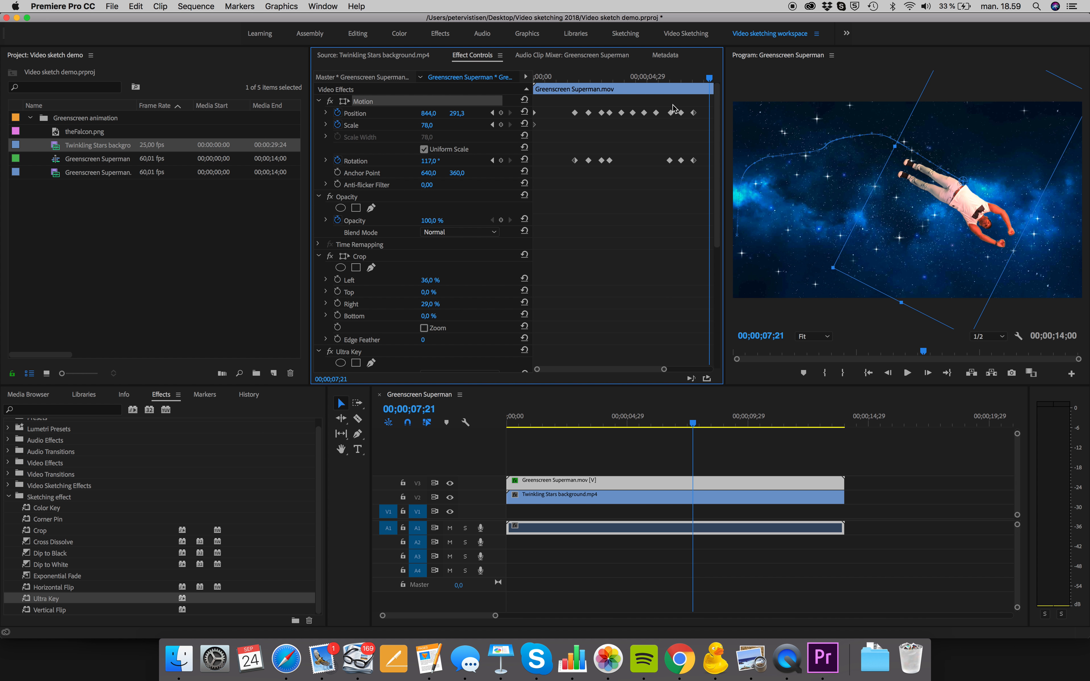
pyautogui.moveTo(711, 80); pyautogui.dragTo(708, 80)
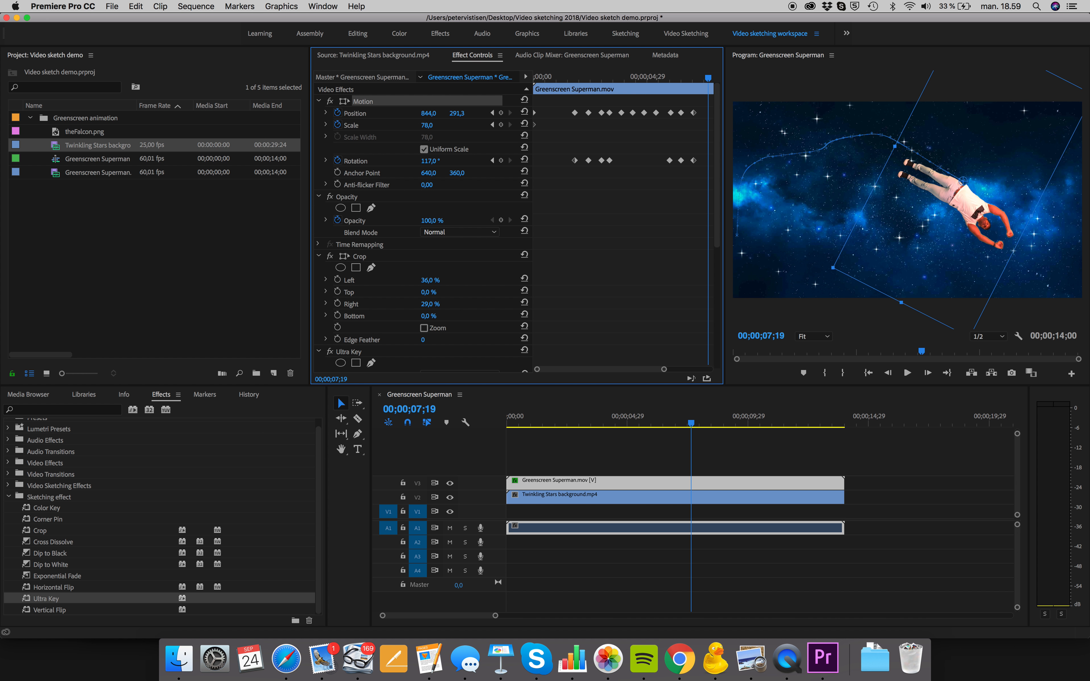
pyautogui.moveTo(428, 125); pyautogui.dragTo(436, 126)
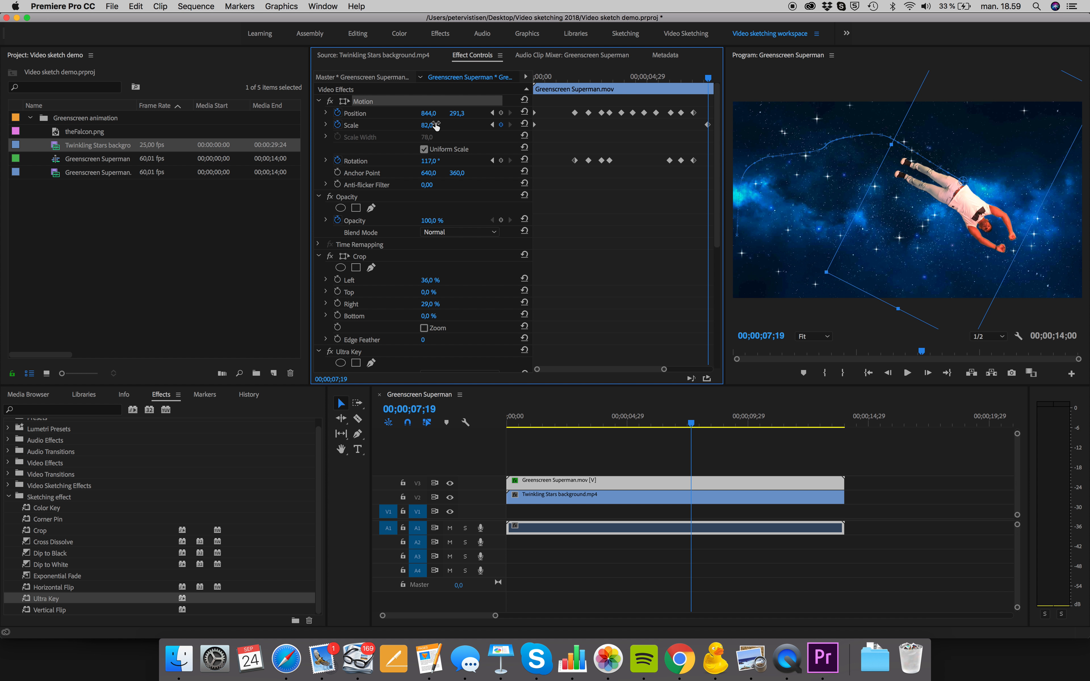
pyautogui.press('super+z')
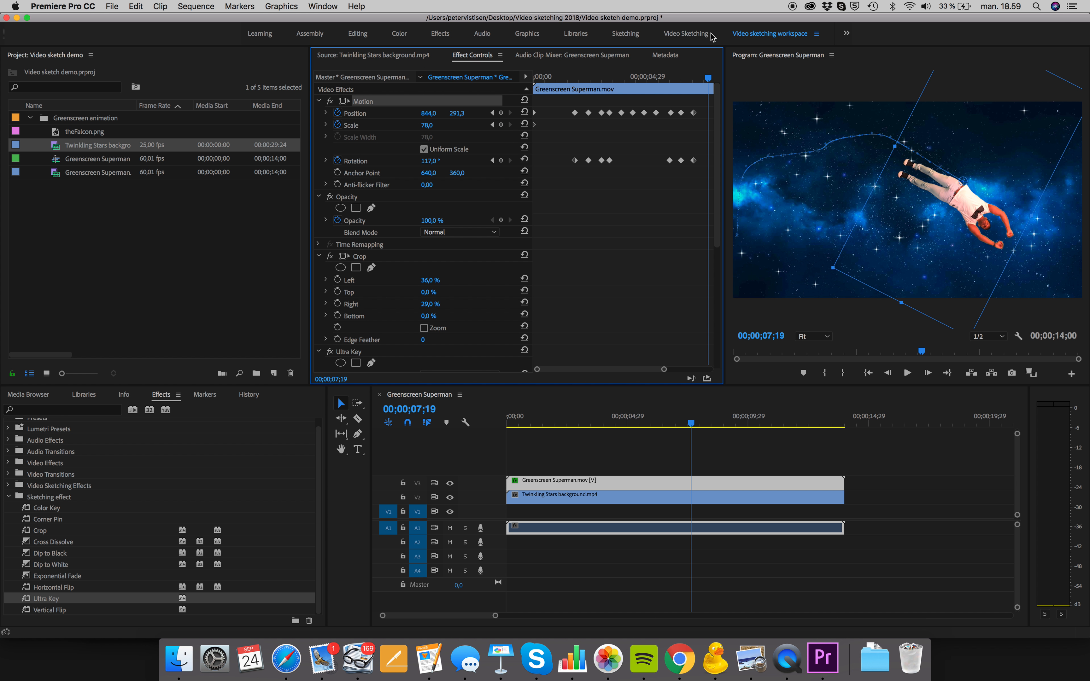
pyautogui.moveTo(960, 193); pyautogui.dragTo(974, 208)
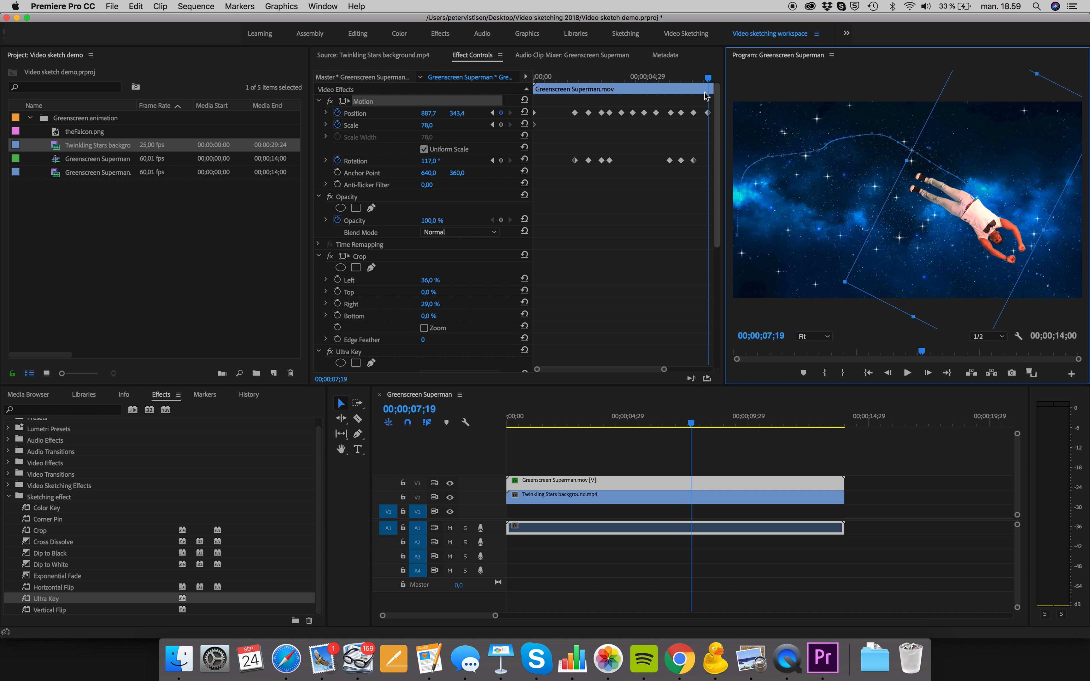
# At 00;00;08;08, set the man's Rotation to 89° and move him to about 969, 331
pyautogui.moveTo(711, 78); pyautogui.dragTo(631, 94)
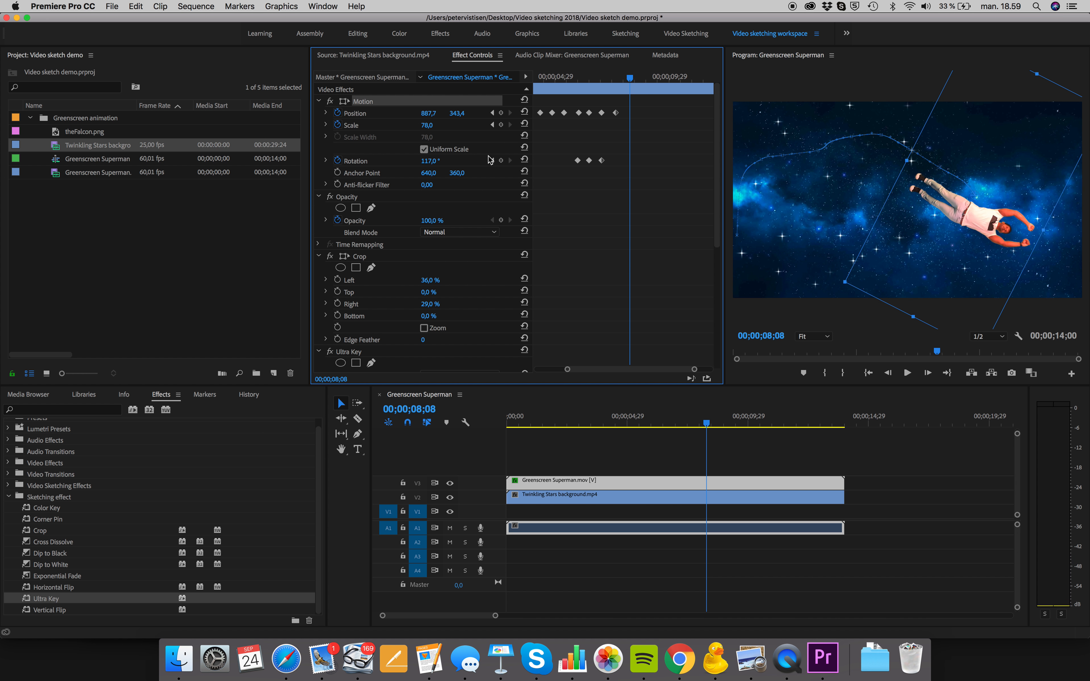
pyautogui.moveTo(432, 161)
pyautogui.mouseDown()
pyautogui.moveTo(445, 161)
pyautogui.moveTo(411, 161)
pyautogui.mouseUp()
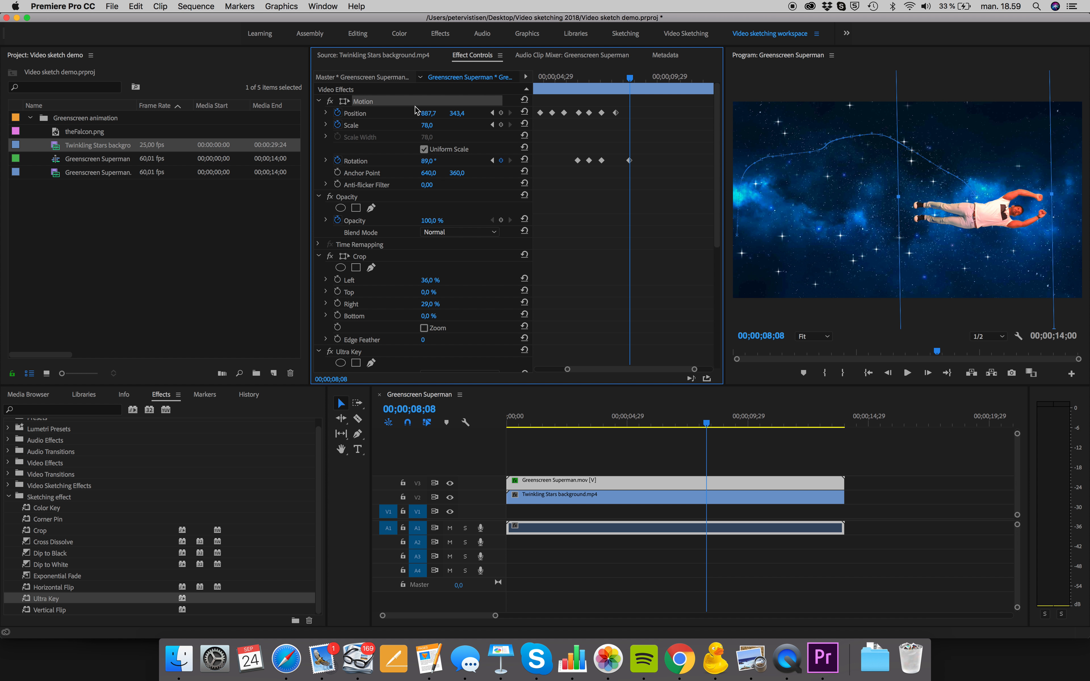
pyautogui.moveTo(1015, 210)
pyautogui.mouseDown()
pyautogui.moveTo(1034, 208)
pyautogui.moveTo(1025, 206)
pyautogui.mouseUp()
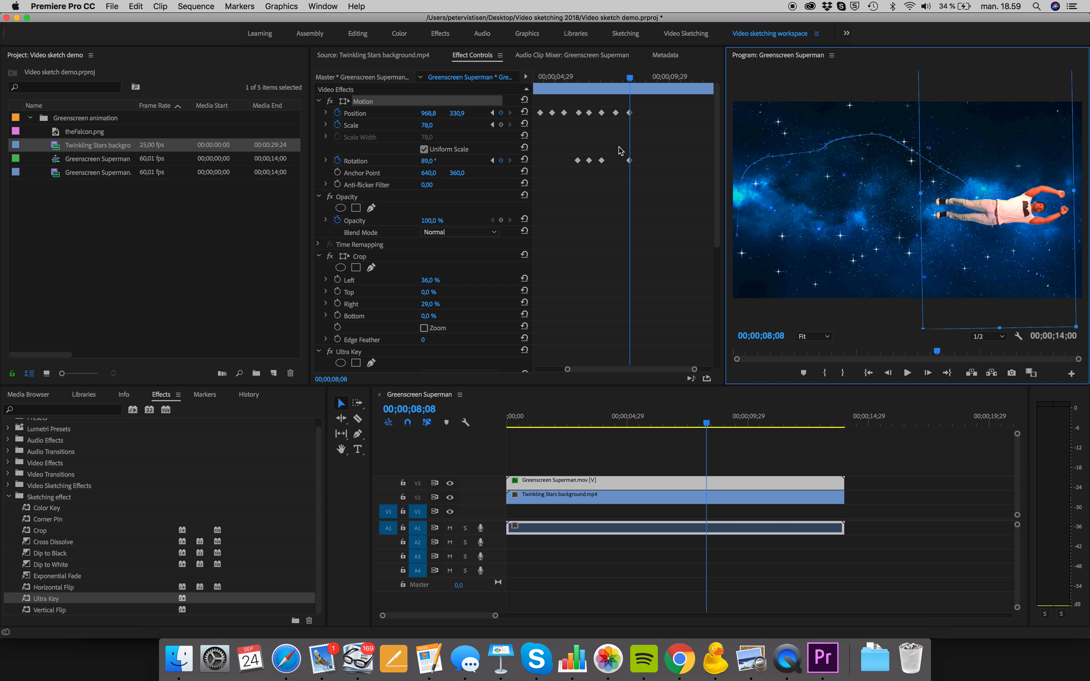
# At 00;00;08;25, move the man to about 1017, 304 and set Rotation to 59°
pyautogui.moveTo(632, 80); pyautogui.dragTo(644, 80)
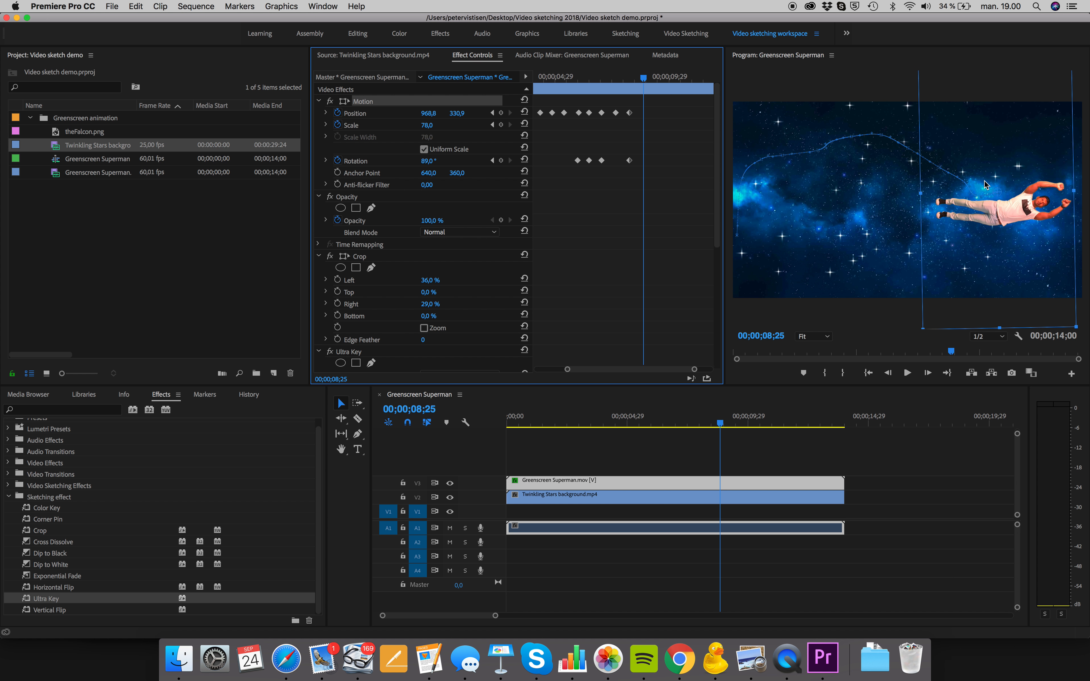
pyautogui.moveTo(1024, 215); pyautogui.dragTo(1037, 210)
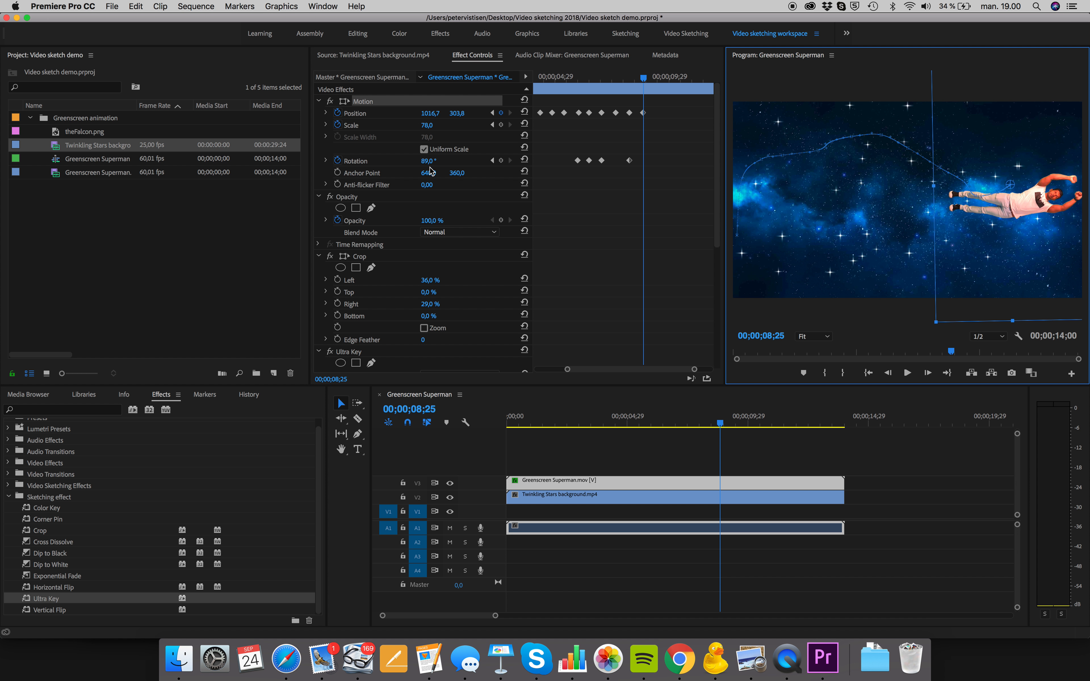
pyautogui.moveTo(430, 161)
pyautogui.mouseDown()
pyautogui.moveTo(410, 161)
pyautogui.moveTo(440, 162)
pyautogui.mouseUp()
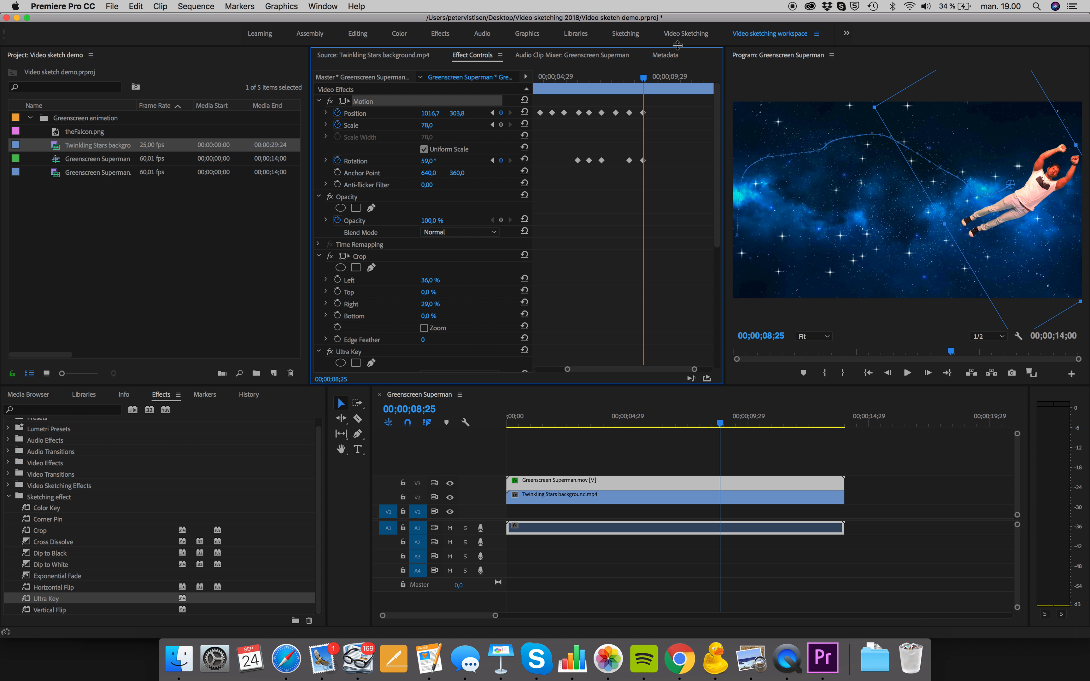
# Slightly further along the clip, move the man up to about 1056, 233 and set Rotation to 27°
pyautogui.moveTo(645, 82); pyautogui.dragTo(661, 82)
pyautogui.moveTo(1034, 189)
pyautogui.mouseDown()
pyautogui.moveTo(1060, 195)
pyautogui.moveTo(1047, 169)
pyautogui.mouseUp()
pyautogui.click(427, 161)
pyautogui.moveTo(427, 162)
pyautogui.mouseDown()
pyautogui.moveTo(406, 161)
pyautogui.moveTo(440, 162)
pyautogui.mouseUp()
# Keyframe the man at about 1050, 54 with 2° Rotation at 00;00;10;15, and at about 1040, -160 at 00;00;11;07
pyautogui.moveTo(661, 79); pyautogui.dragTo(683, 83)
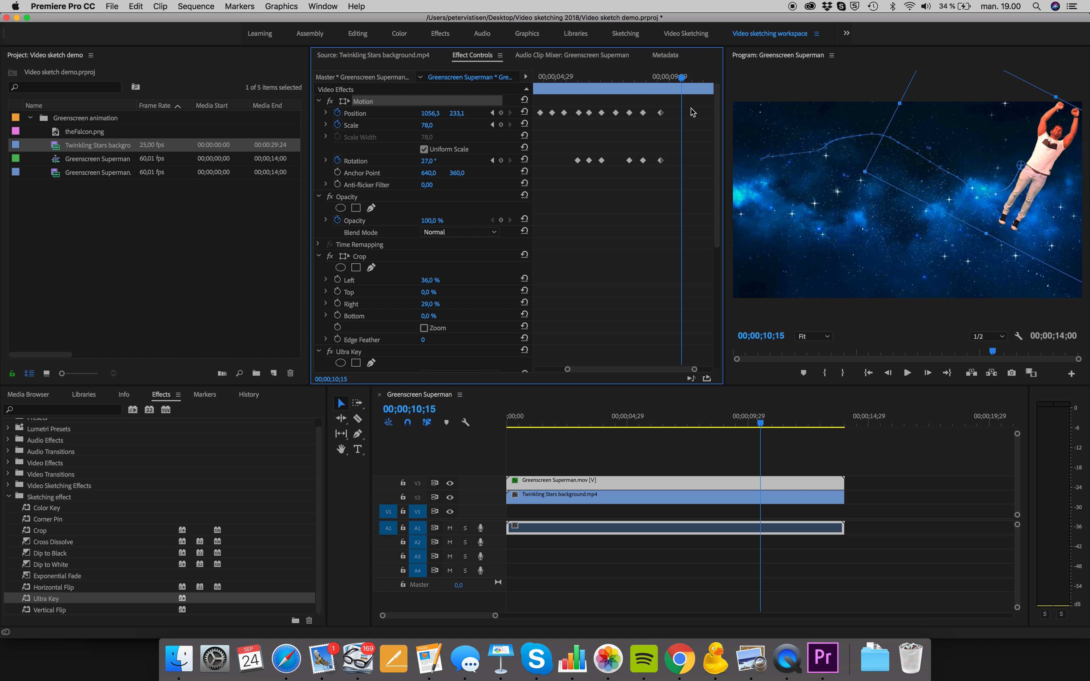
pyautogui.moveTo(1051, 155); pyautogui.dragTo(1050, 107)
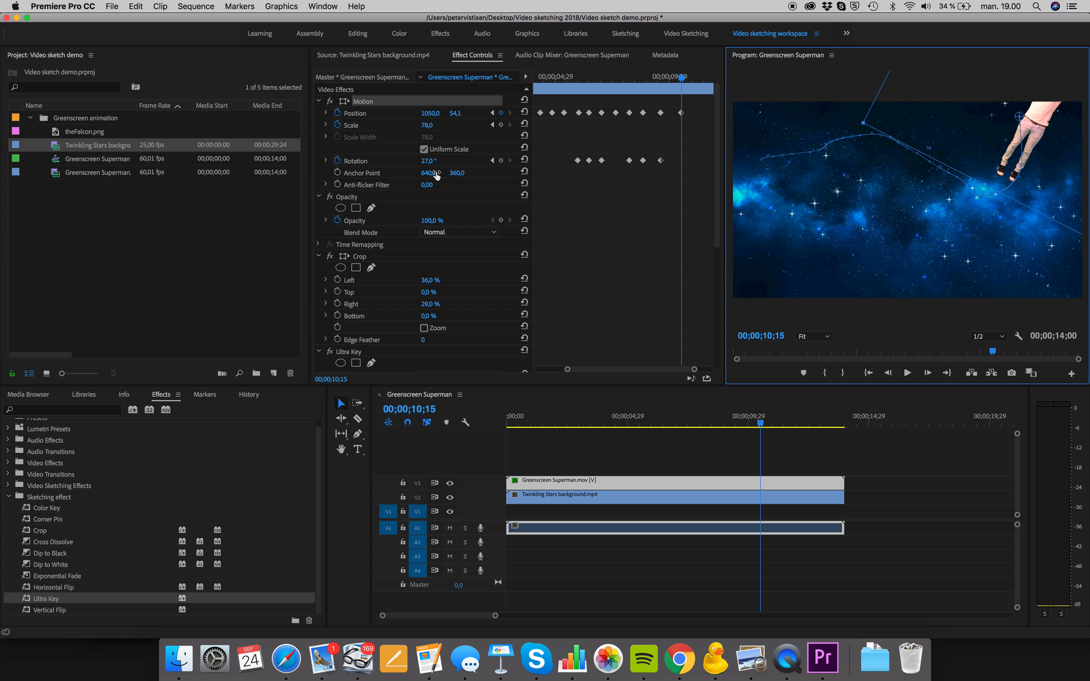
pyautogui.click(428, 161)
pyautogui.moveTo(428, 161); pyautogui.dragTo(413, 161)
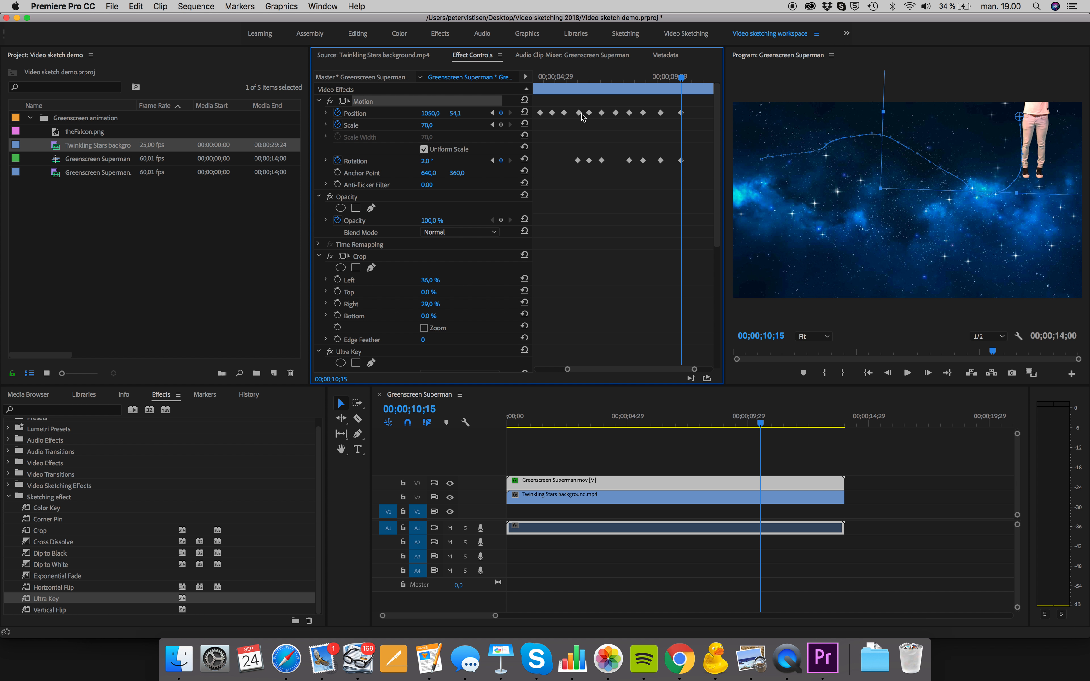
pyautogui.moveTo(681, 81); pyautogui.dragTo(698, 85)
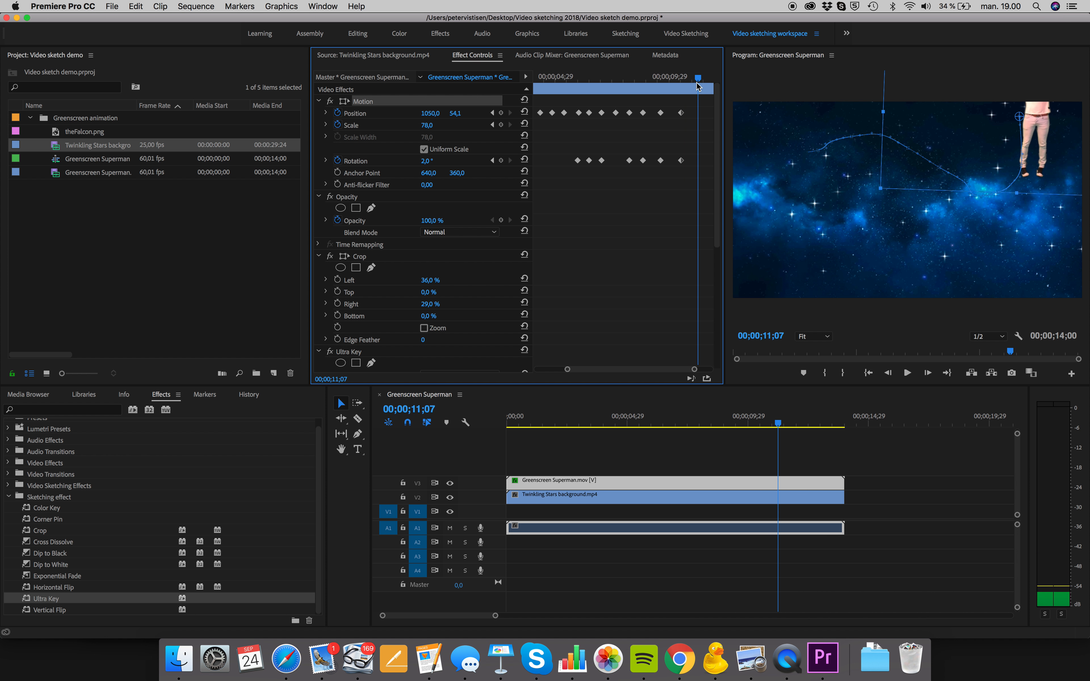
pyautogui.moveTo(1046, 129); pyautogui.dragTo(1041, 71)
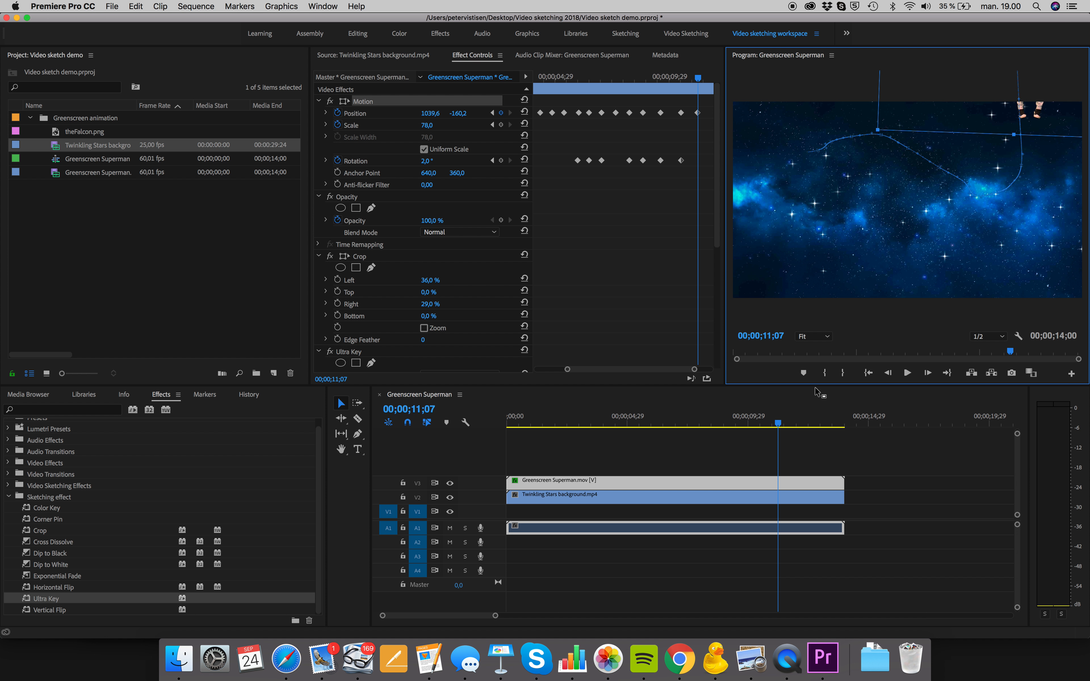
# Shift the Position and Rotation keyframes at 00;00;10;15 back to about 00;00;10;04, and move the last Position keyframe earlier as well
pyautogui.moveTo(778, 424); pyautogui.dragTo(781, 425)
pyautogui.moveTo(682, 114); pyautogui.dragTo(673, 116)
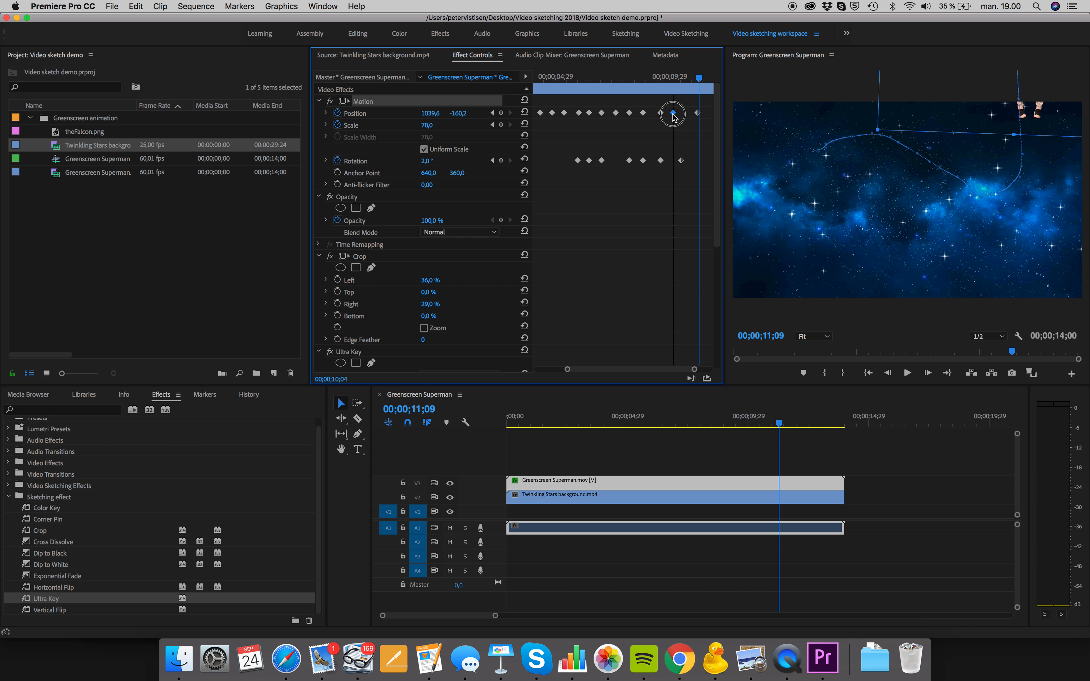
pyautogui.moveTo(682, 162); pyautogui.dragTo(674, 161)
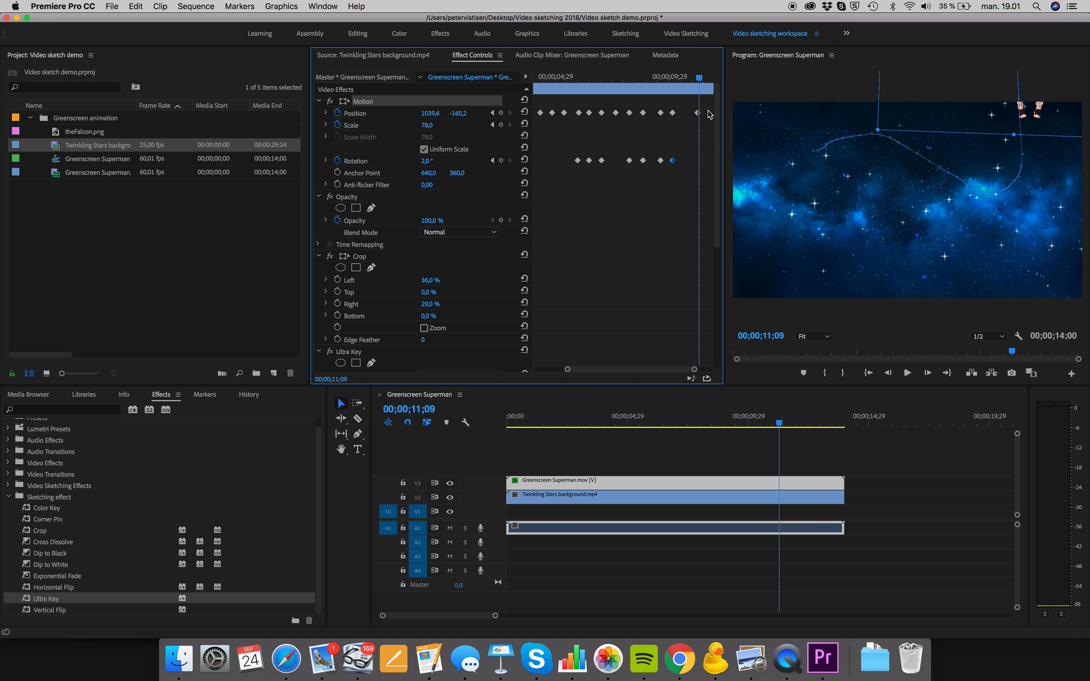
pyautogui.moveTo(697, 116); pyautogui.dragTo(702, 80)
# Keyframe the man's descent at about 1019, 221 at 00;00;11;09, 1023, 422 at 00;00;11;19 and 1035, 514 shortly after
pyautogui.moveTo(1040, 111); pyautogui.dragTo(1025, 219)
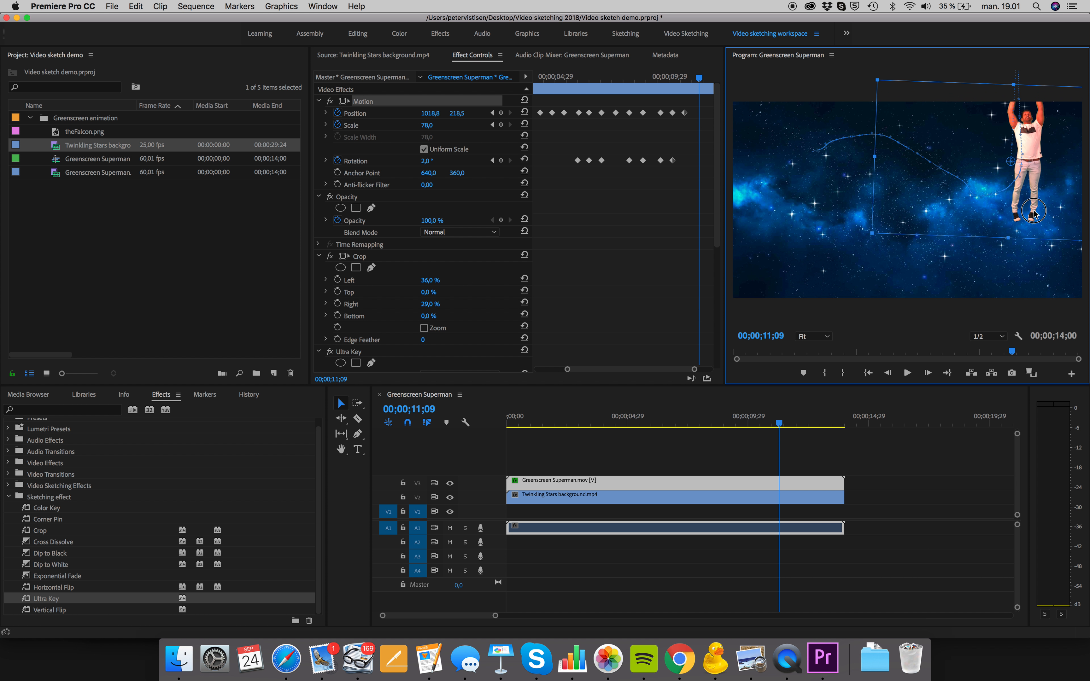
pyautogui.moveTo(781, 422); pyautogui.dragTo(789, 424)
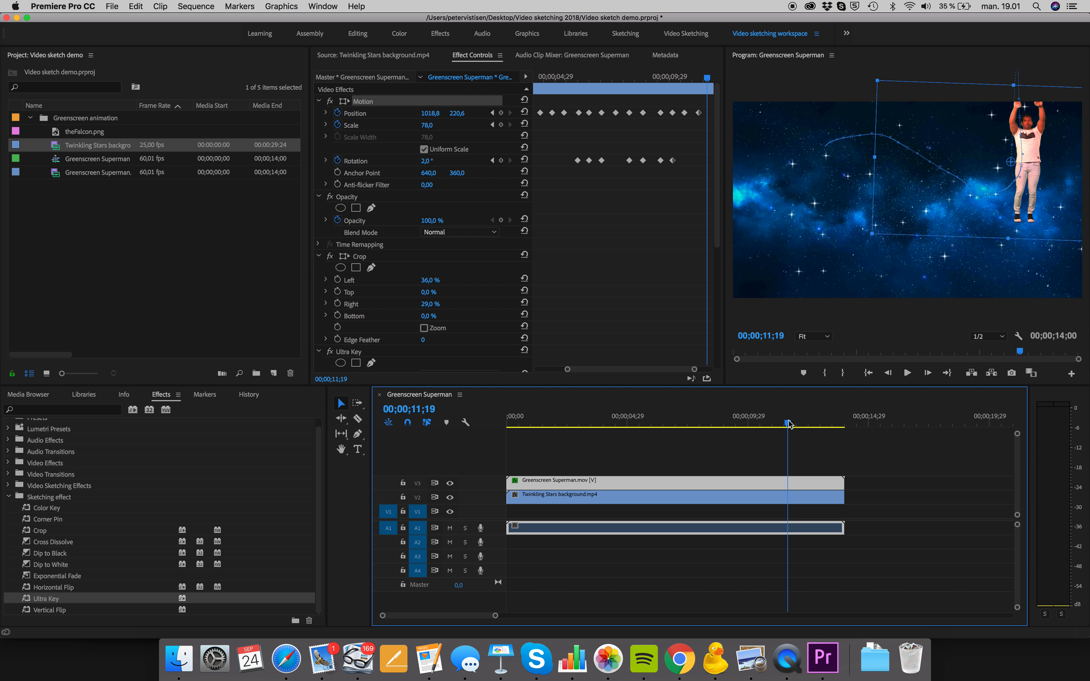
pyautogui.moveTo(1035, 157); pyautogui.dragTo(1036, 213)
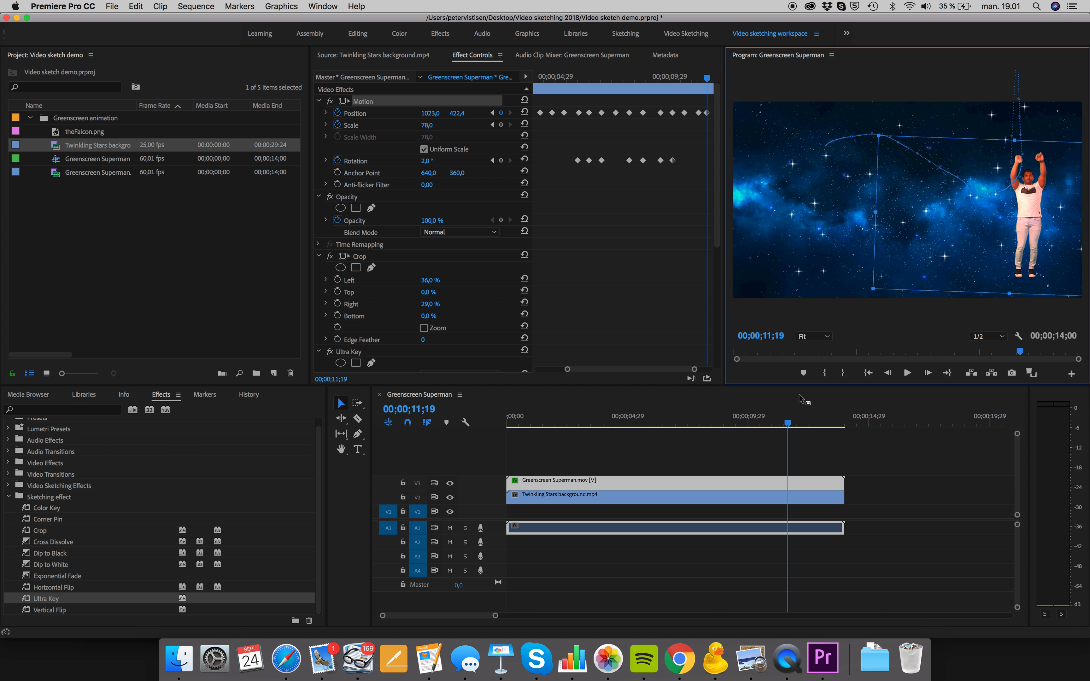
pyautogui.moveTo(787, 424); pyautogui.dragTo(795, 426)
pyautogui.moveTo(1039, 202); pyautogui.dragTo(1039, 226)
# Play the sequence from the start to review the whole flight animation
pyautogui.moveTo(795, 426); pyautogui.dragTo(494, 466)
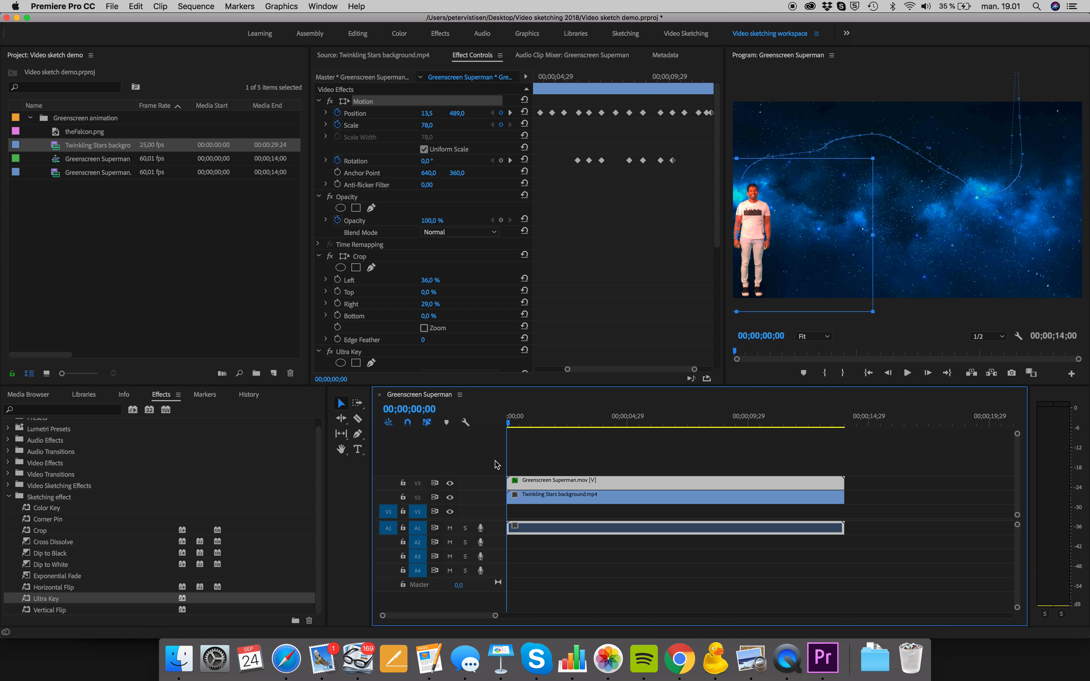
pyautogui.press('space')
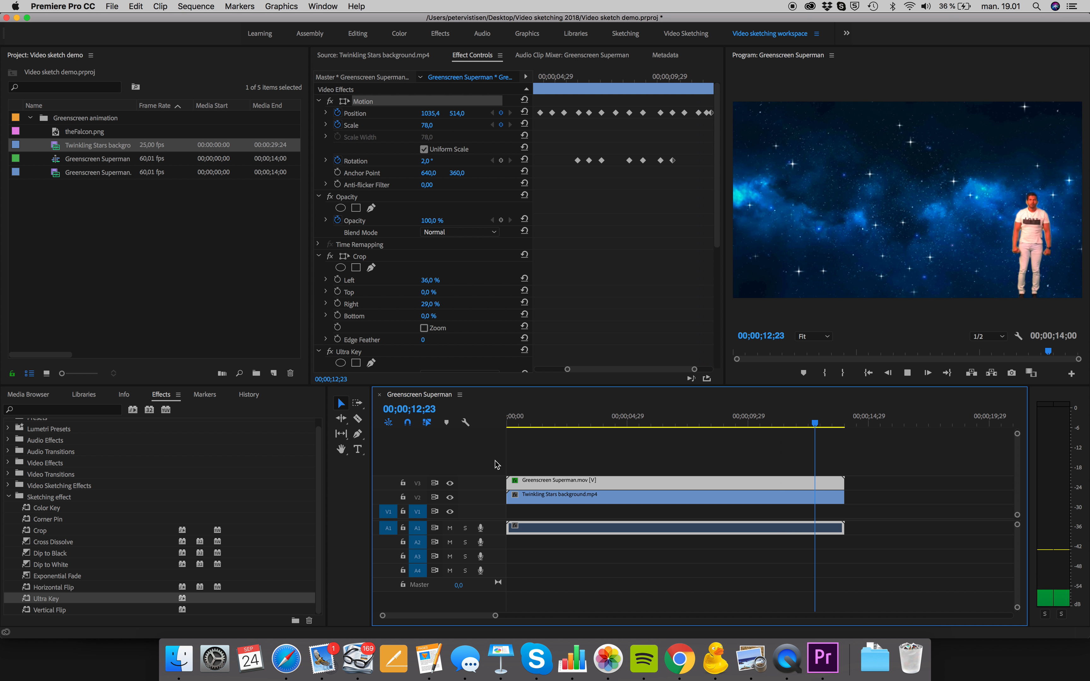
pyautogui.press('space')
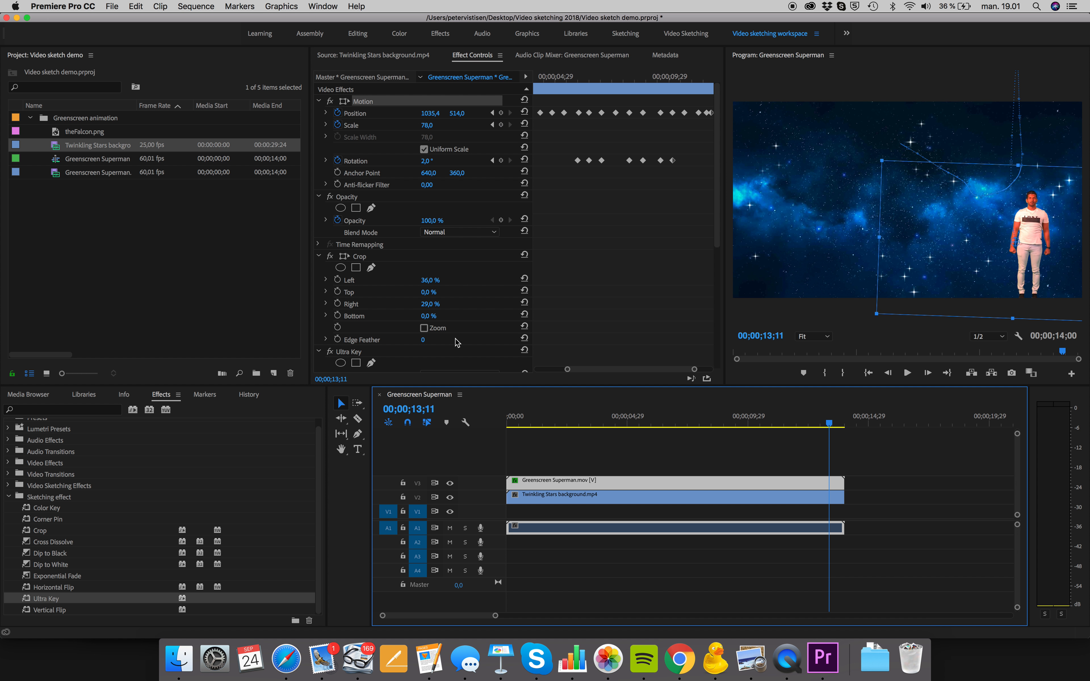
# Apply Ease Out temporal interpolation to the last Position keyframe
pyautogui.click(660, 113)
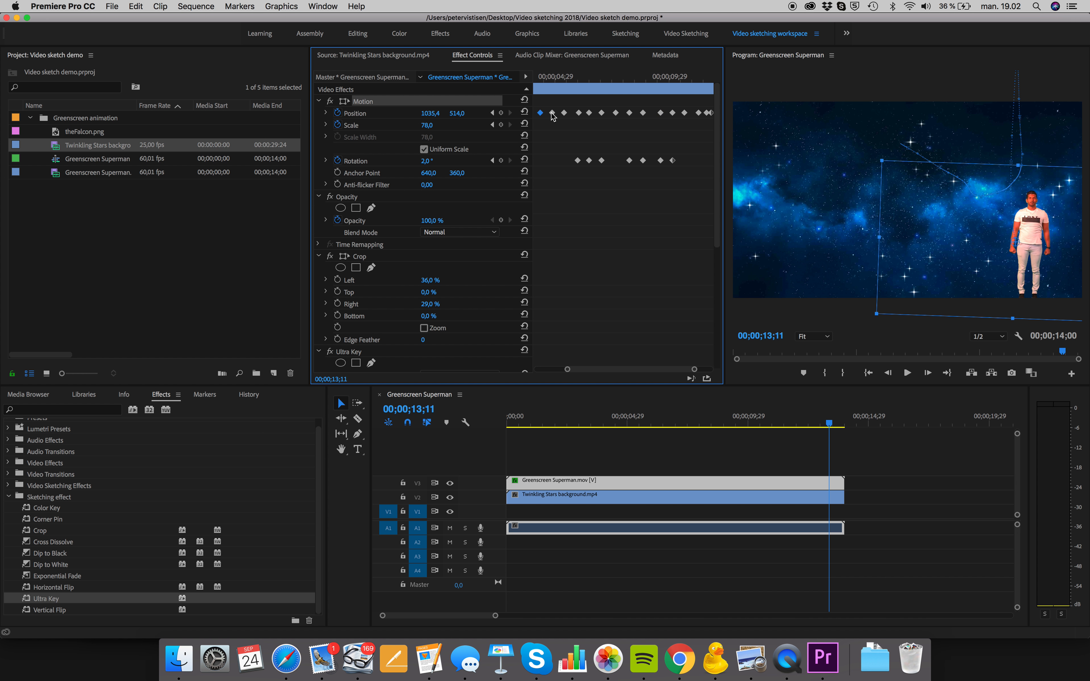
pyautogui.click(710, 112)
pyautogui.rightClick(711, 114)
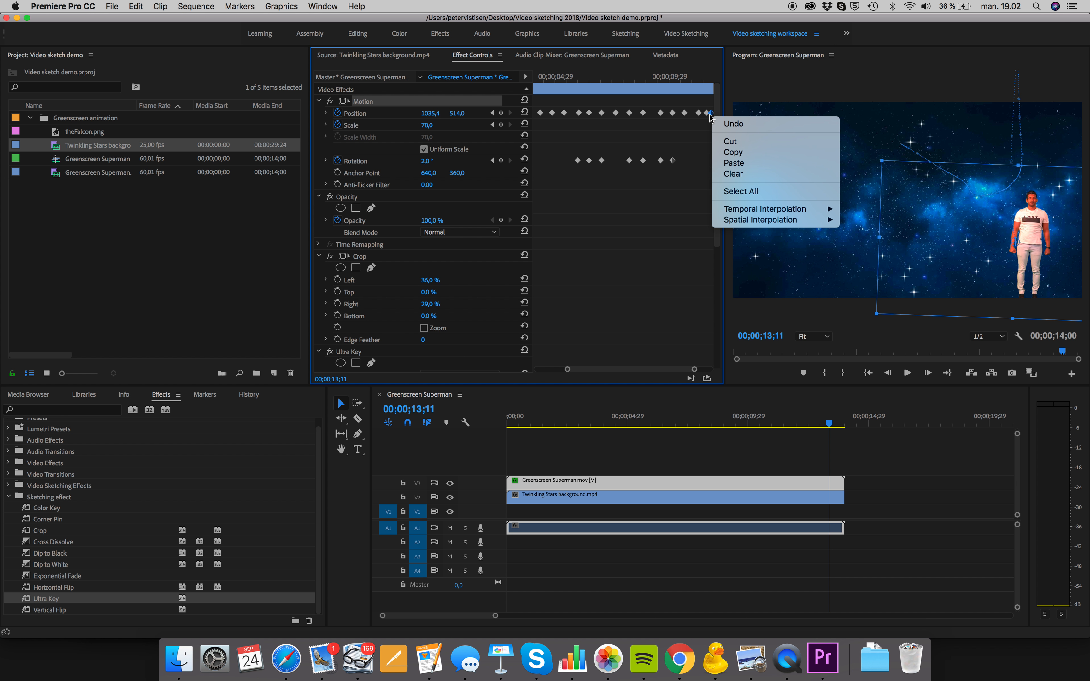
pyautogui.click(710, 119)
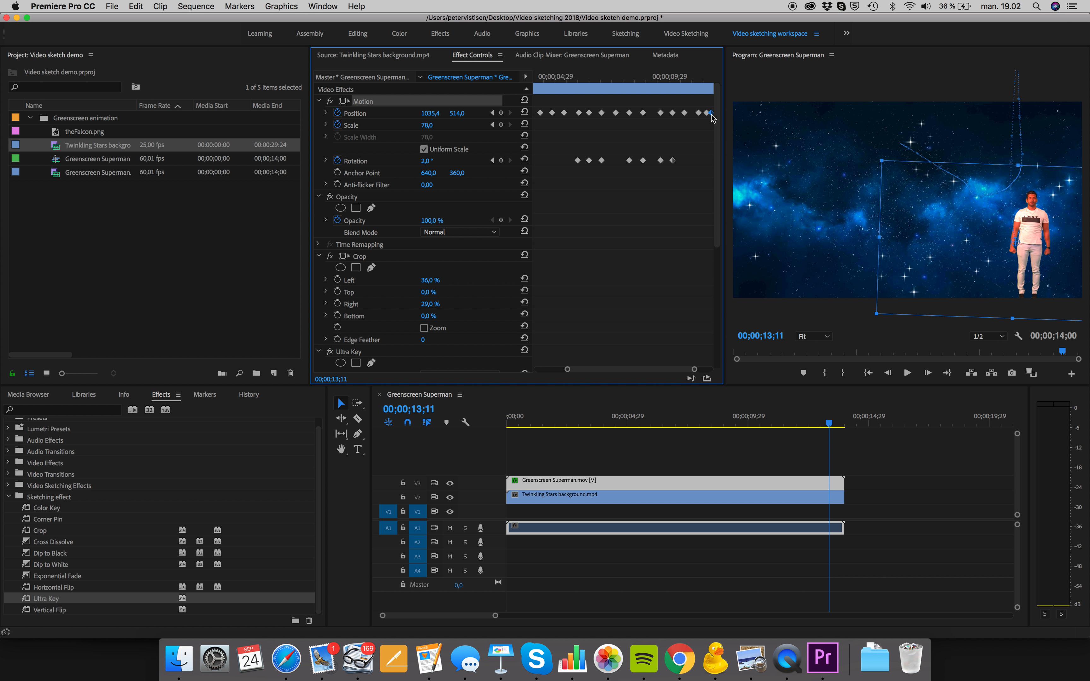
pyautogui.rightClick(712, 114)
pyautogui.moveTo(748, 211)
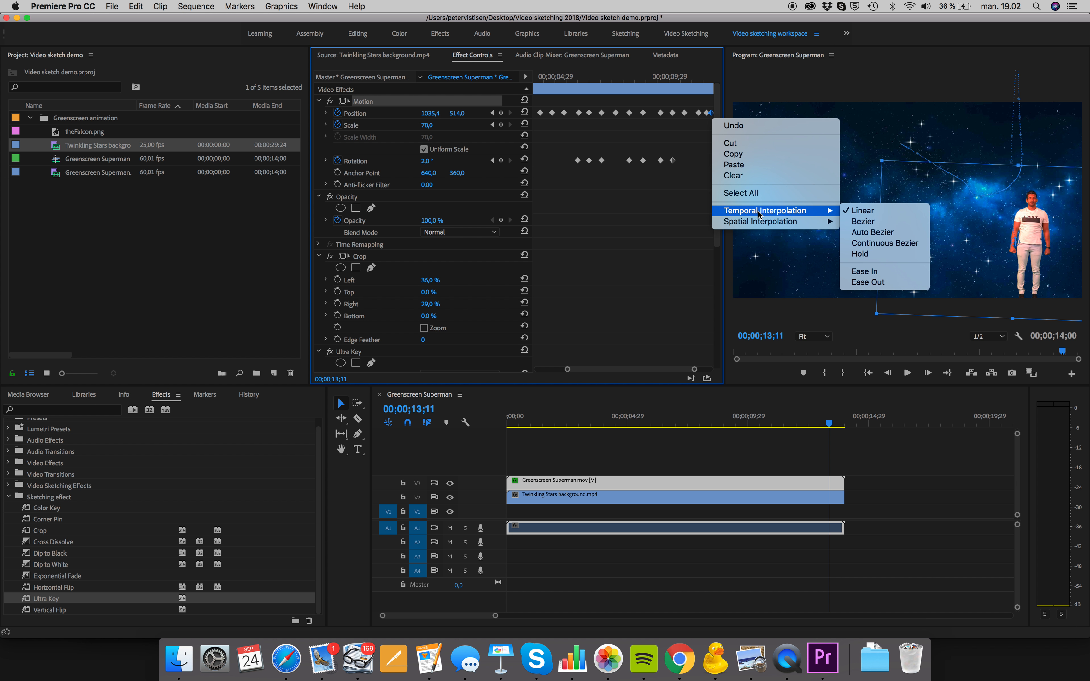
pyautogui.click(889, 282)
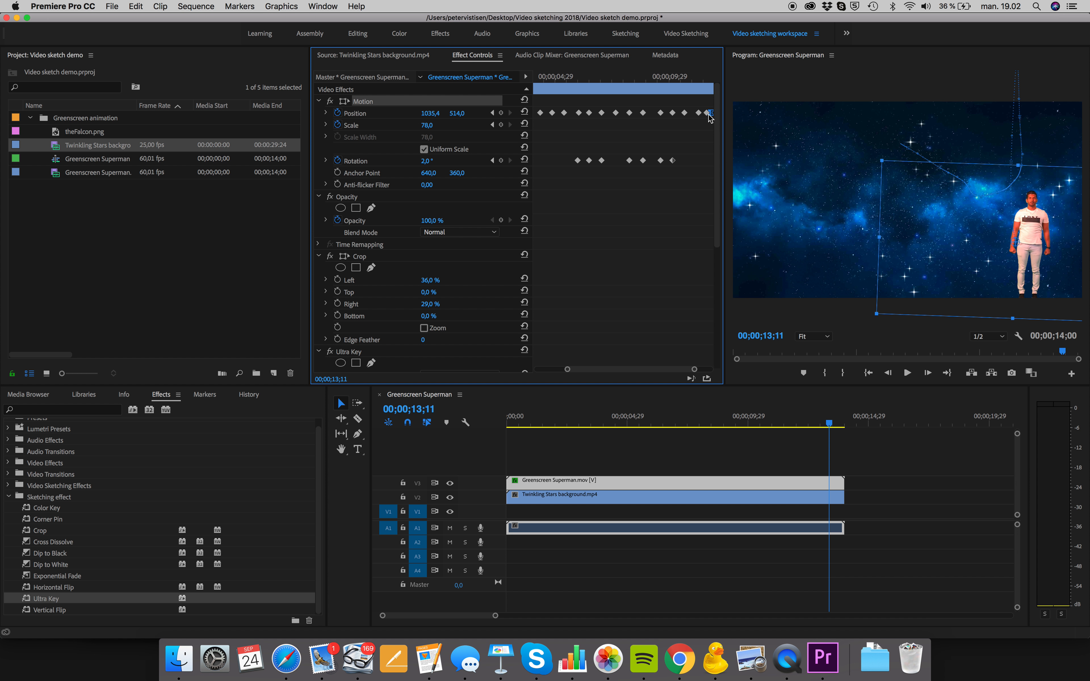
# Preview the man's landing and replay it with the program playback resolution set to 1/4
pyautogui.moveTo(692, 79)
pyautogui.mouseDown()
pyautogui.moveTo(669, 78)
pyautogui.moveTo(710, 85)
pyautogui.moveTo(692, 91)
pyautogui.mouseUp()
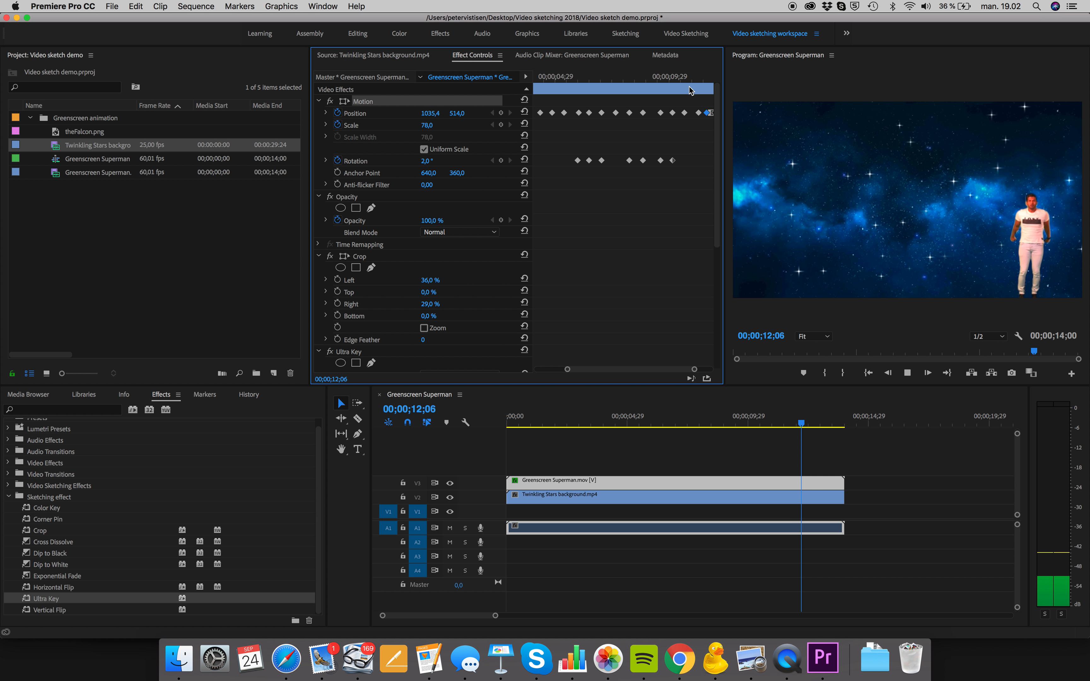
pyautogui.press('space')
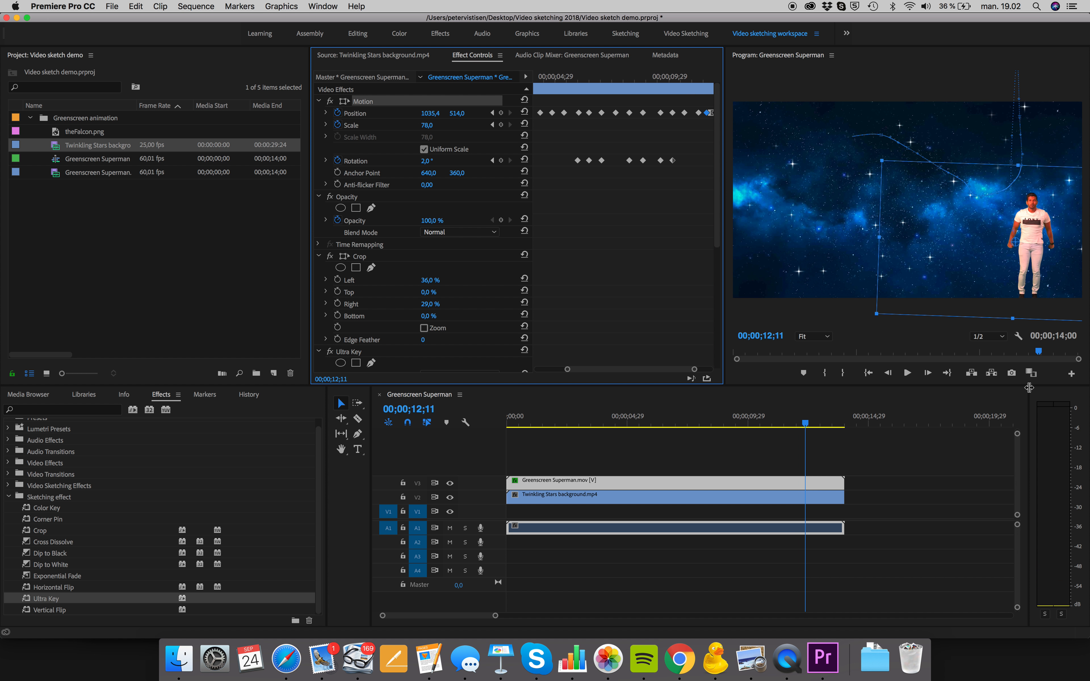
pyautogui.click(989, 337)
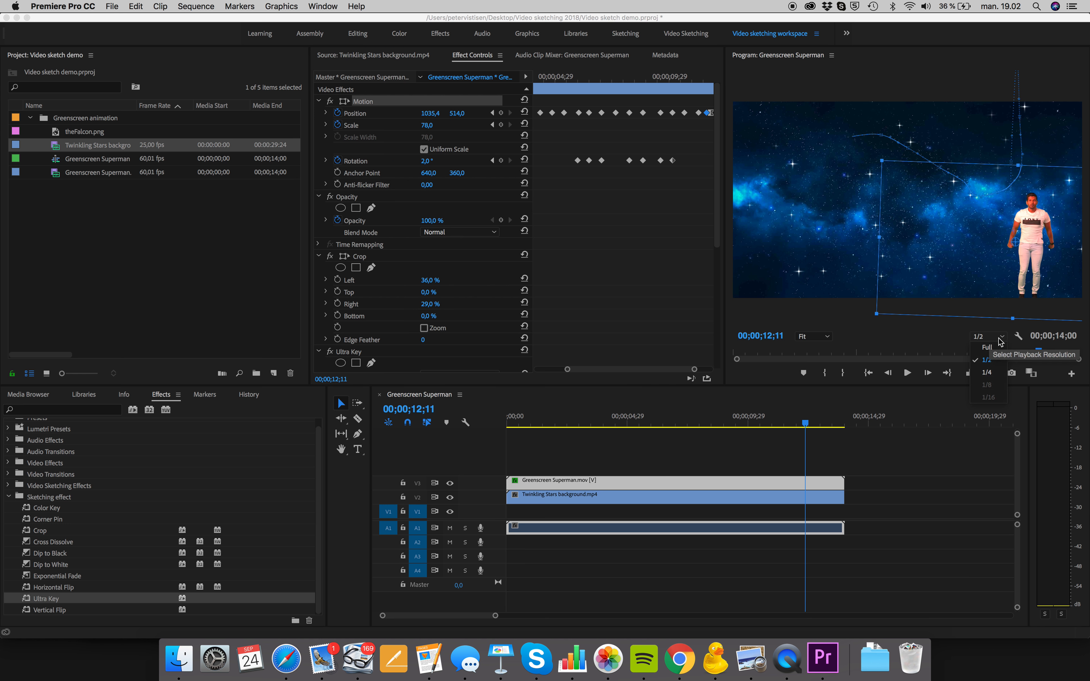
pyautogui.click(987, 375)
pyautogui.click(692, 79)
pyautogui.press('space')
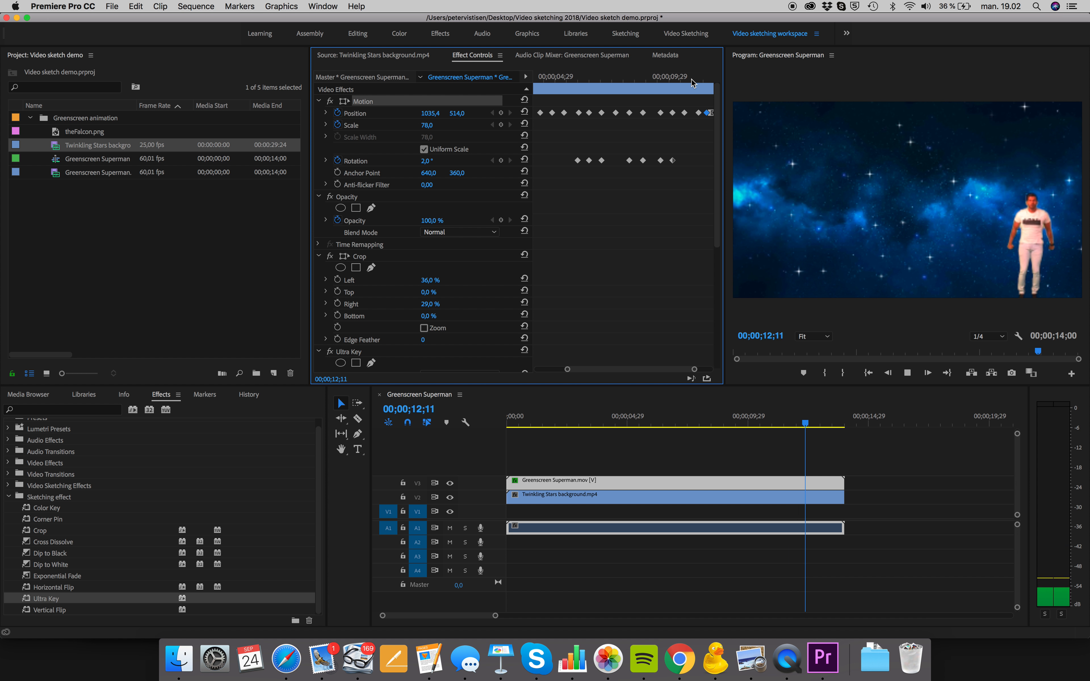
pyautogui.press('space')
# Apply Ease In temporal interpolation to the second Position keyframe of the Superman clip, just after 00;00;01;24
pyautogui.moveTo(694, 80); pyautogui.dragTo(550, 81)
pyautogui.click(563, 79)
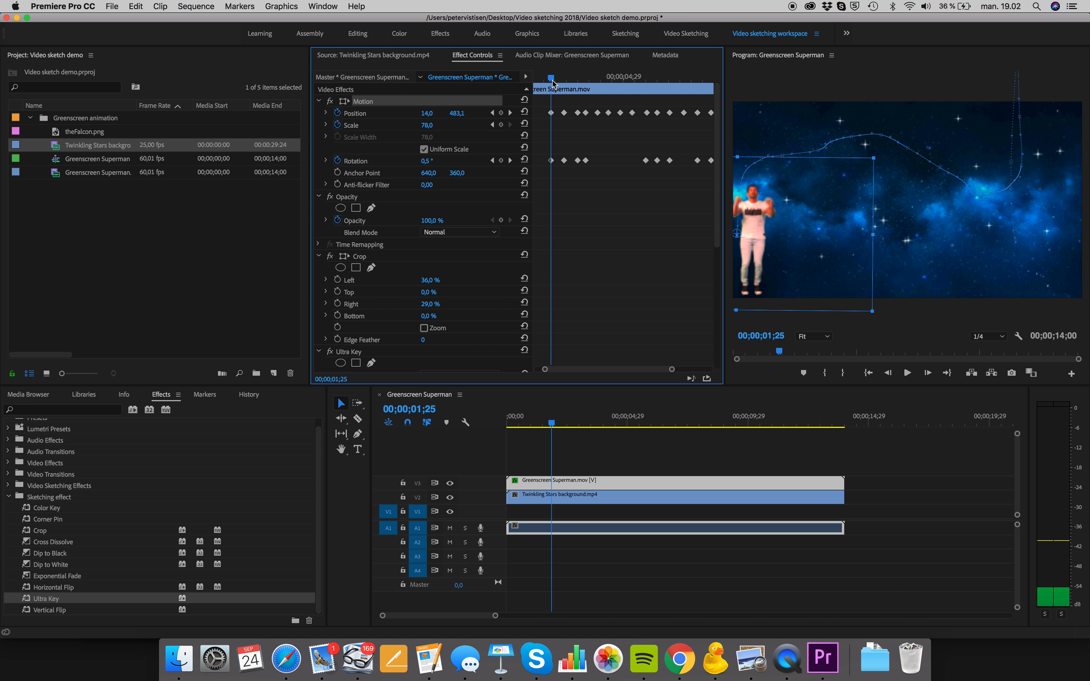
pyautogui.click(566, 112)
pyautogui.rightClick(565, 115)
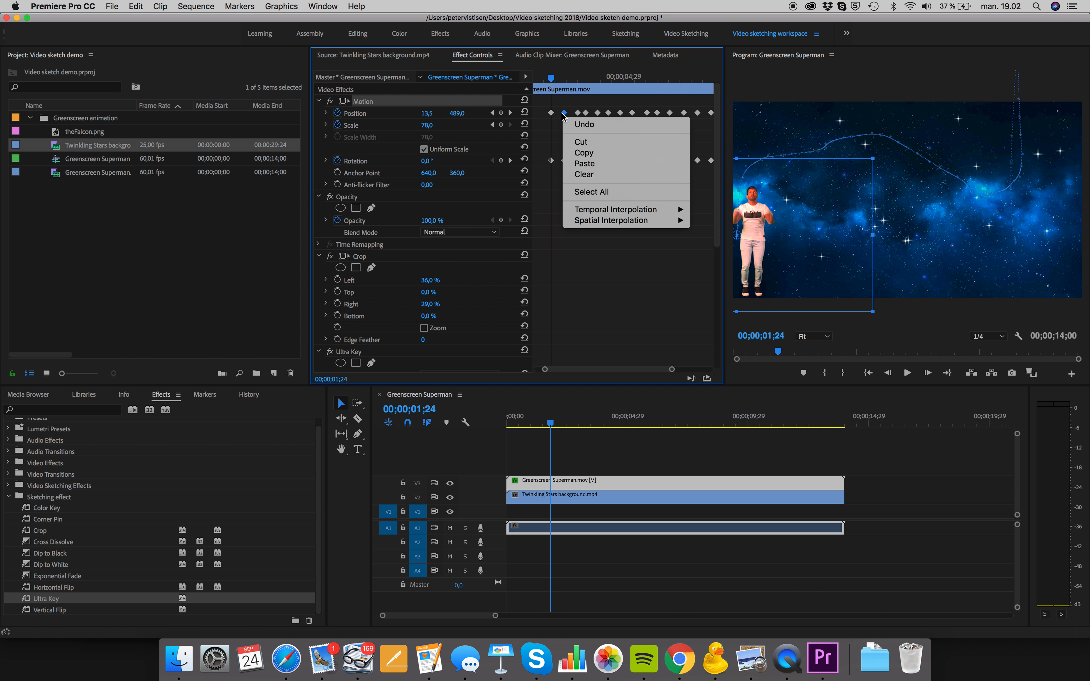
pyautogui.moveTo(615, 210)
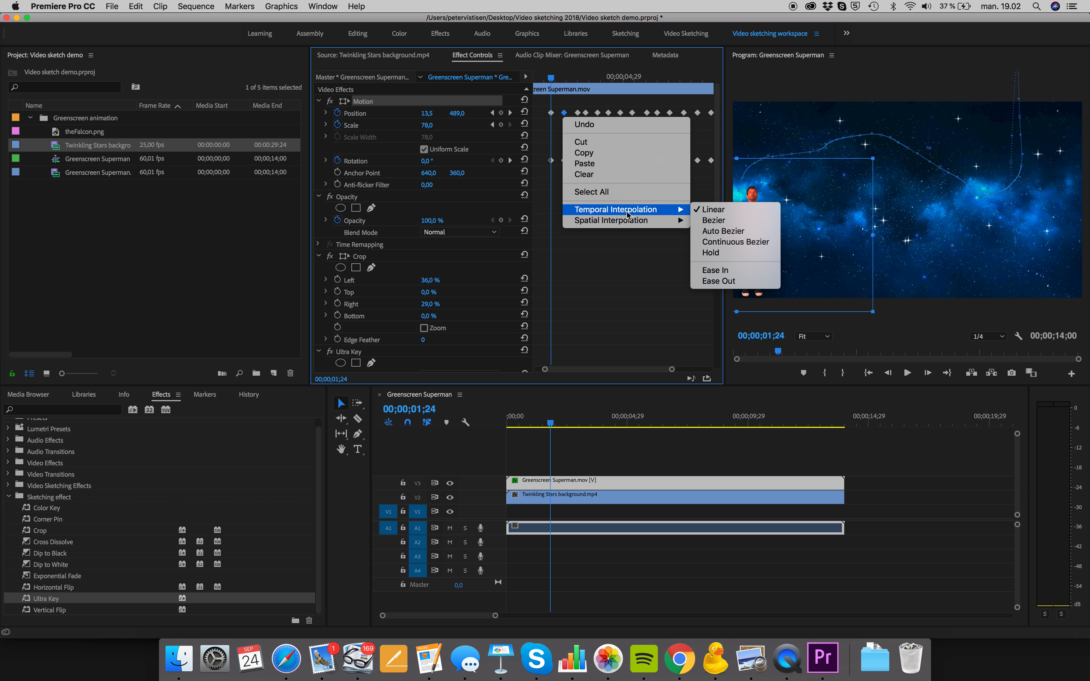
pyautogui.click(735, 270)
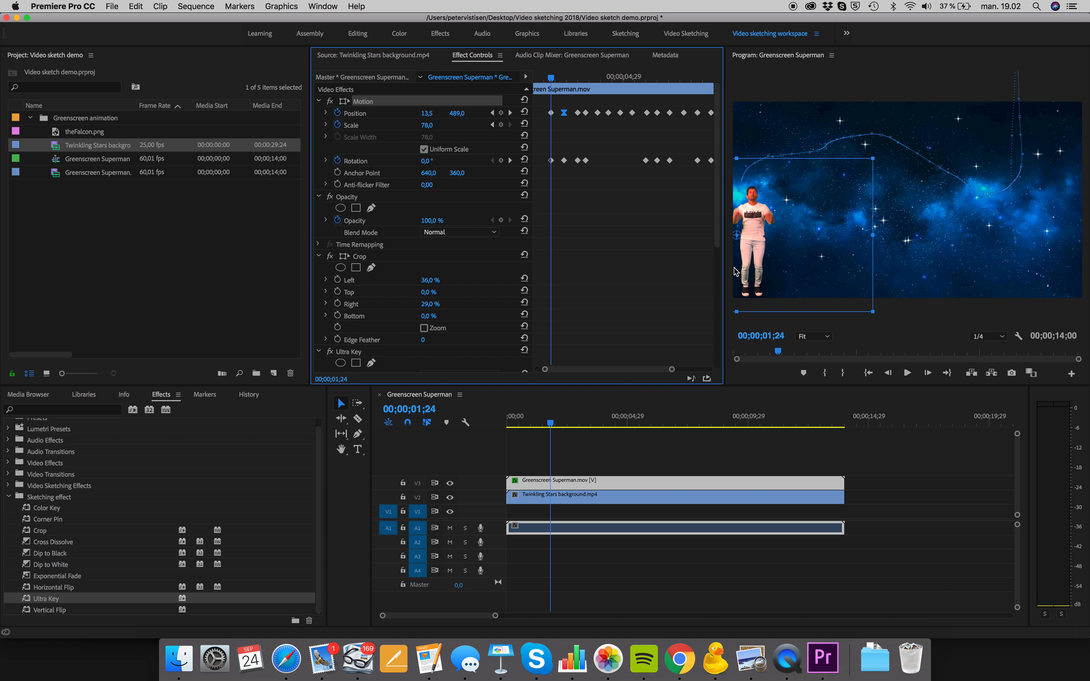
# Preview the takeoff from about 00;00;01;22 and replay the first part of the flight
pyautogui.click(552, 80)
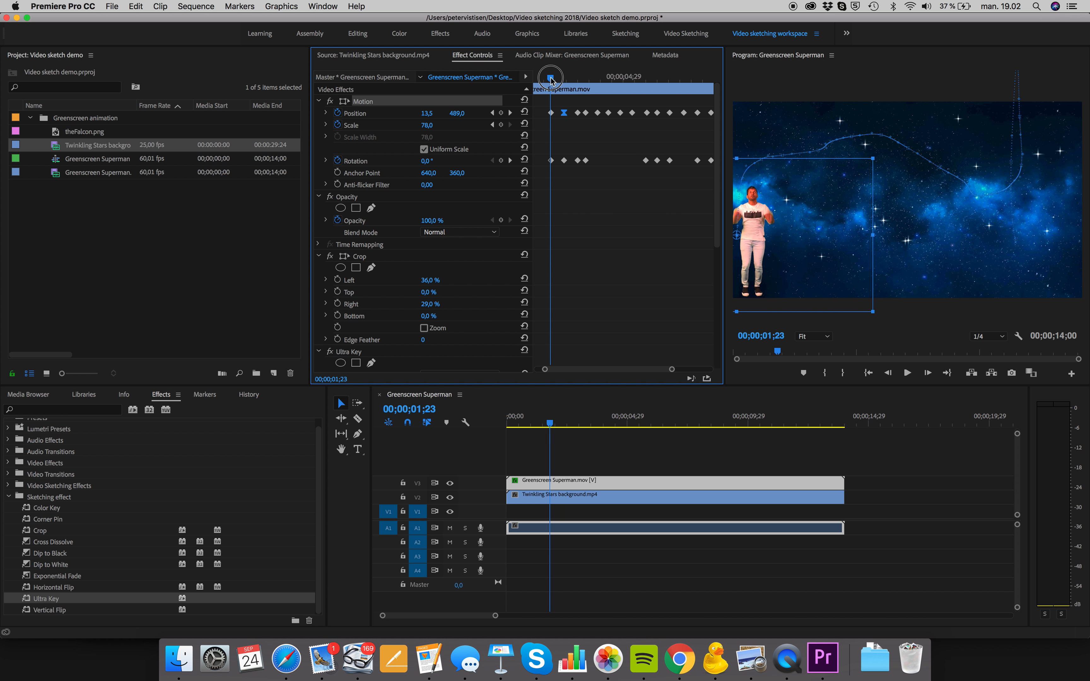
pyautogui.moveTo(552, 79); pyautogui.dragTo(551, 79)
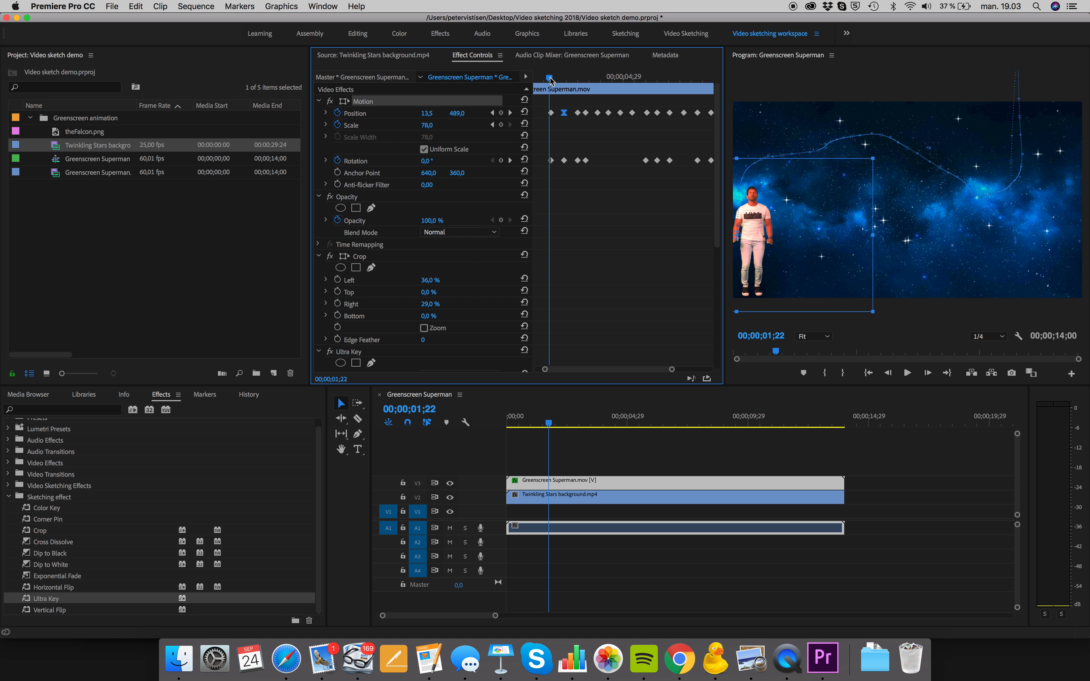
pyautogui.press('space')
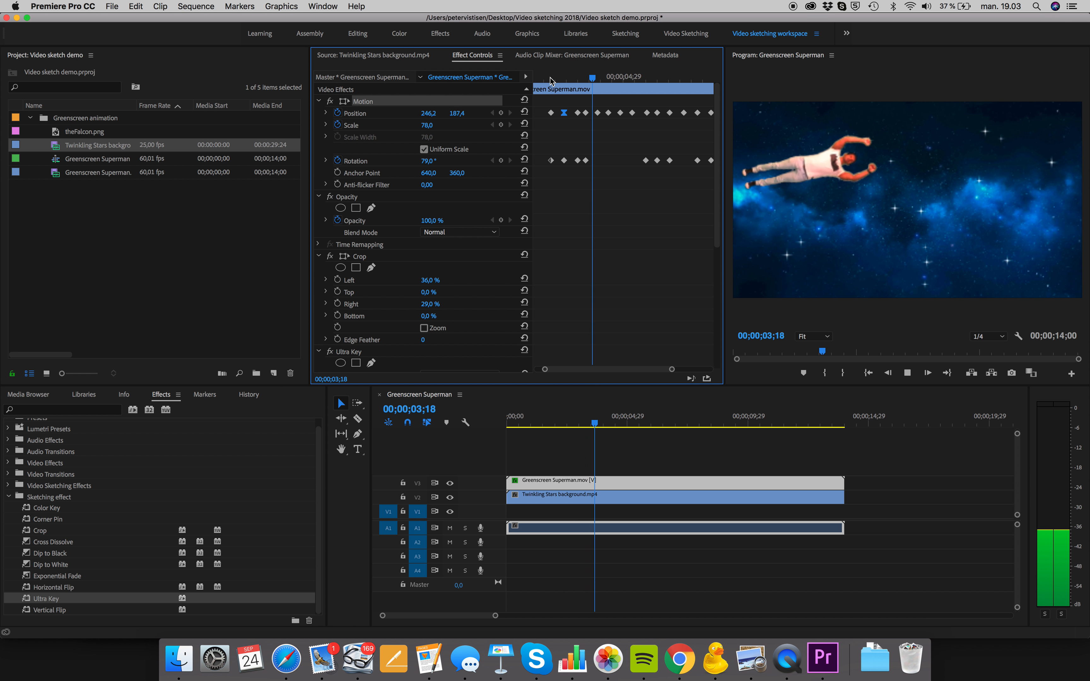
pyautogui.click(638, 78)
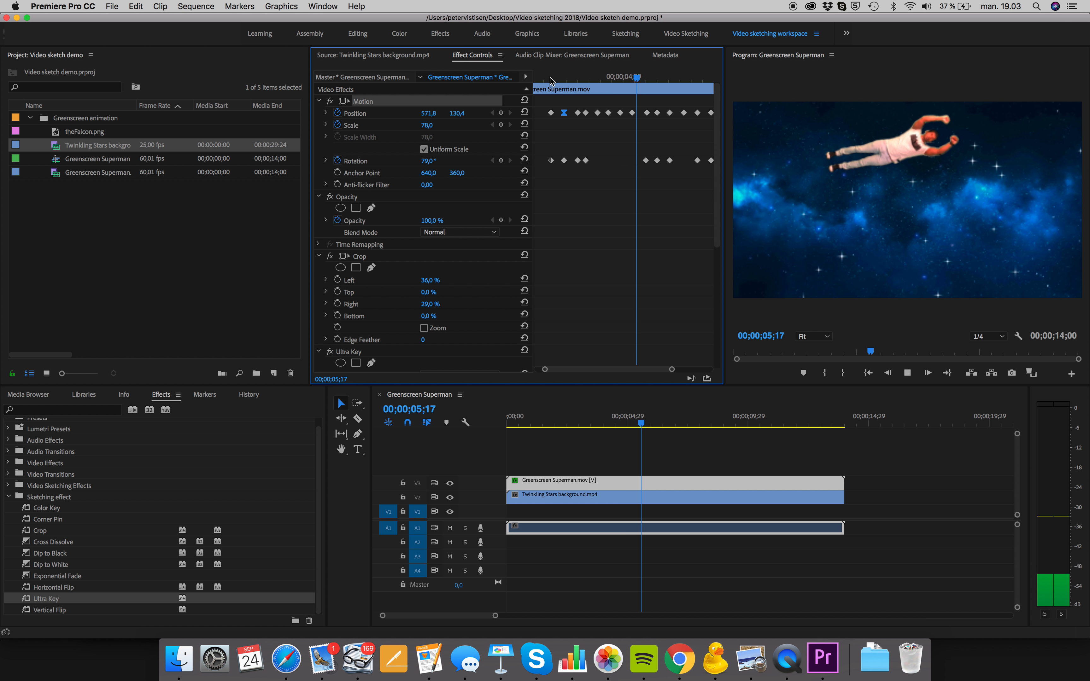
pyautogui.moveTo(629, 89); pyautogui.dragTo(574, 78)
pyautogui.press('space')
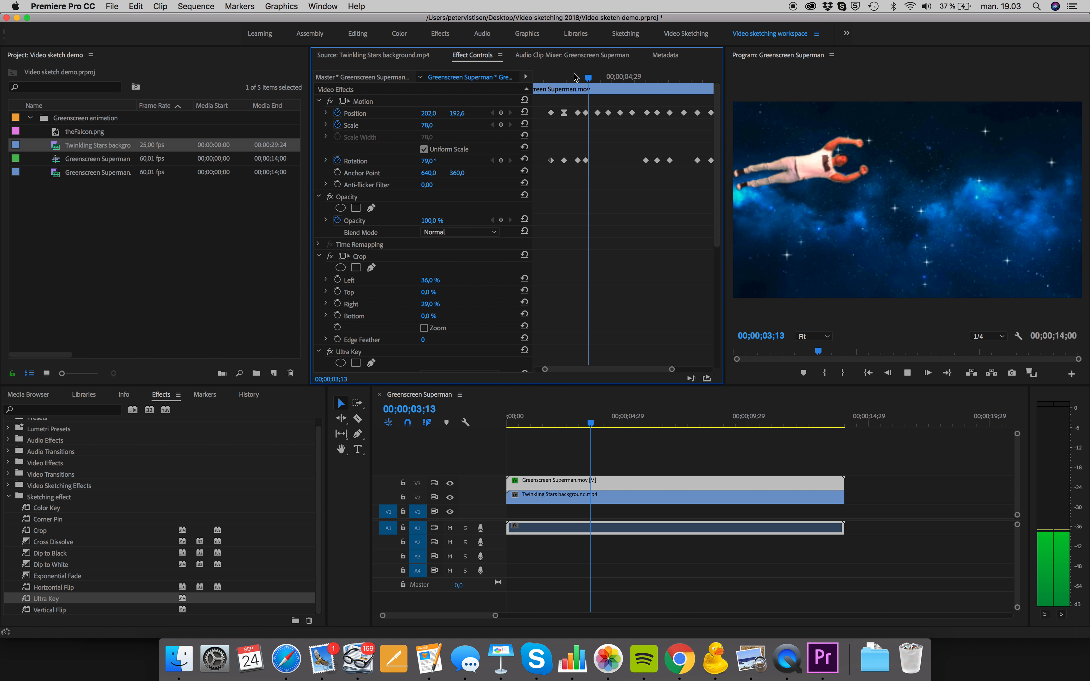
# Delete the Position keyframe near 00;00;04;14 and replay the flight to check the motion
pyautogui.press('space')
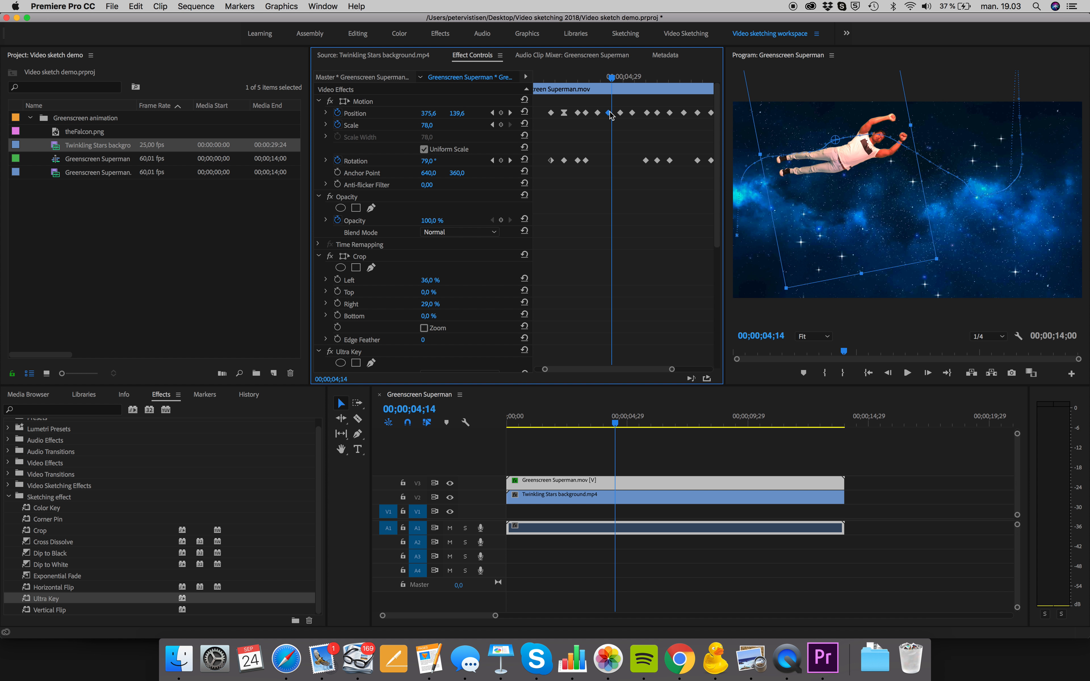
pyautogui.press('Delete')
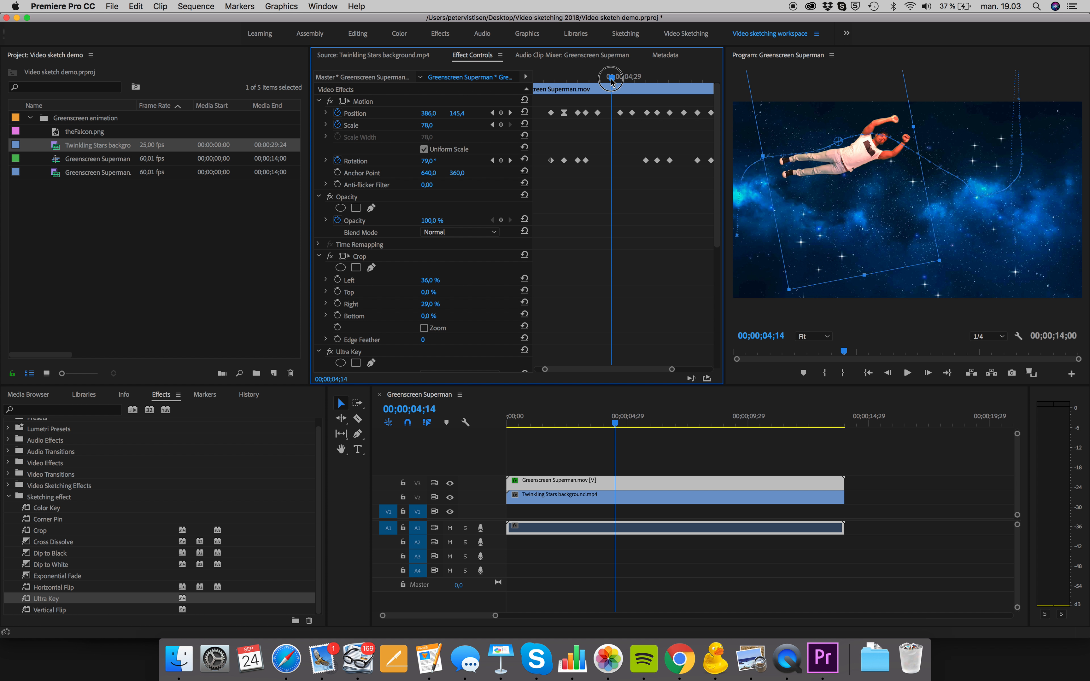
pyautogui.click(581, 79)
pyautogui.press('space')
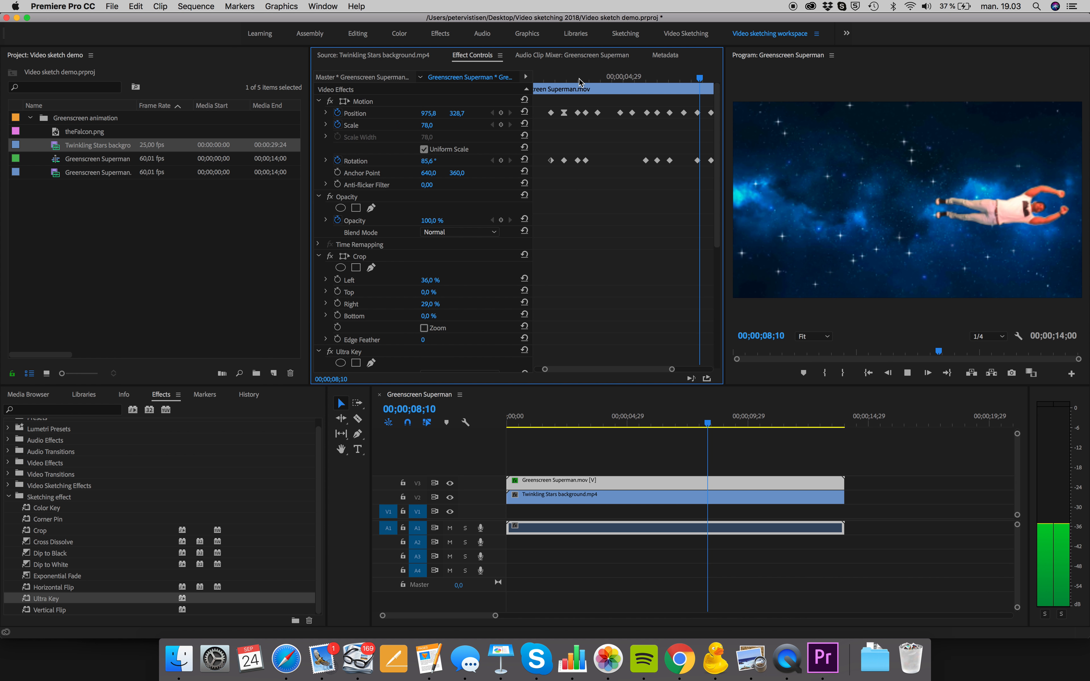
# Shift the Position keyframe that follows 00;00;04;14 slightly earlier and replay that part of the flight
pyautogui.press('space')
pyautogui.click(621, 113)
pyautogui.moveTo(620, 113); pyautogui.dragTo(589, 78)
pyautogui.press('space')
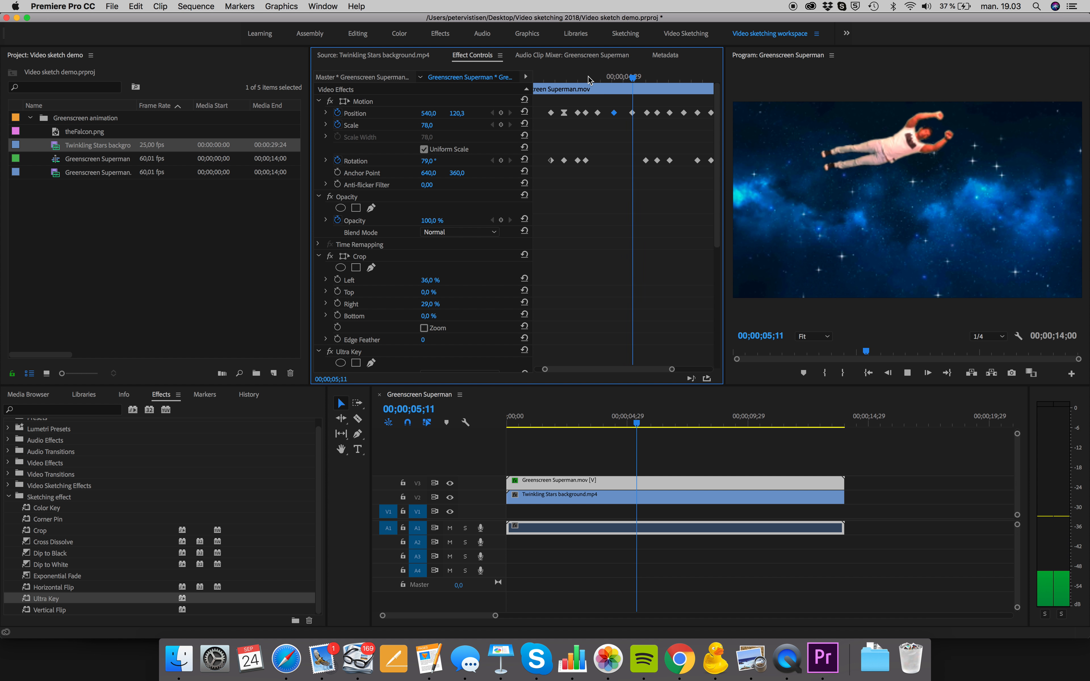
pyautogui.press('space')
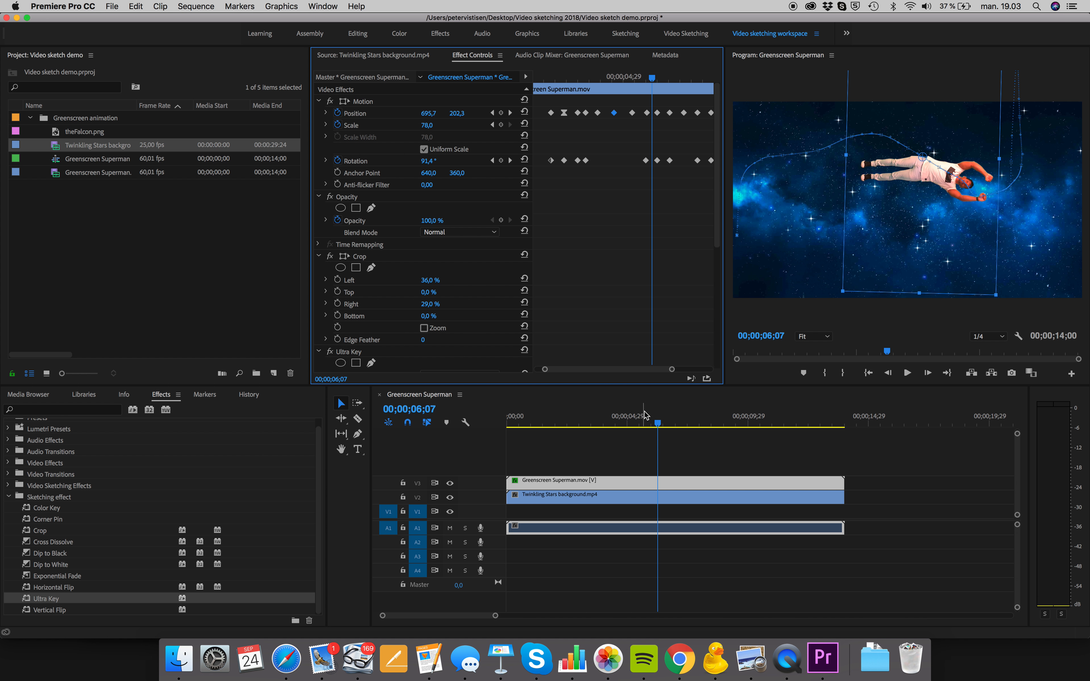
# Move the Twinkling Stars background clip down to track V1 and place theFalcon.png on V2 at the sequence start
pyautogui.click(596, 495)
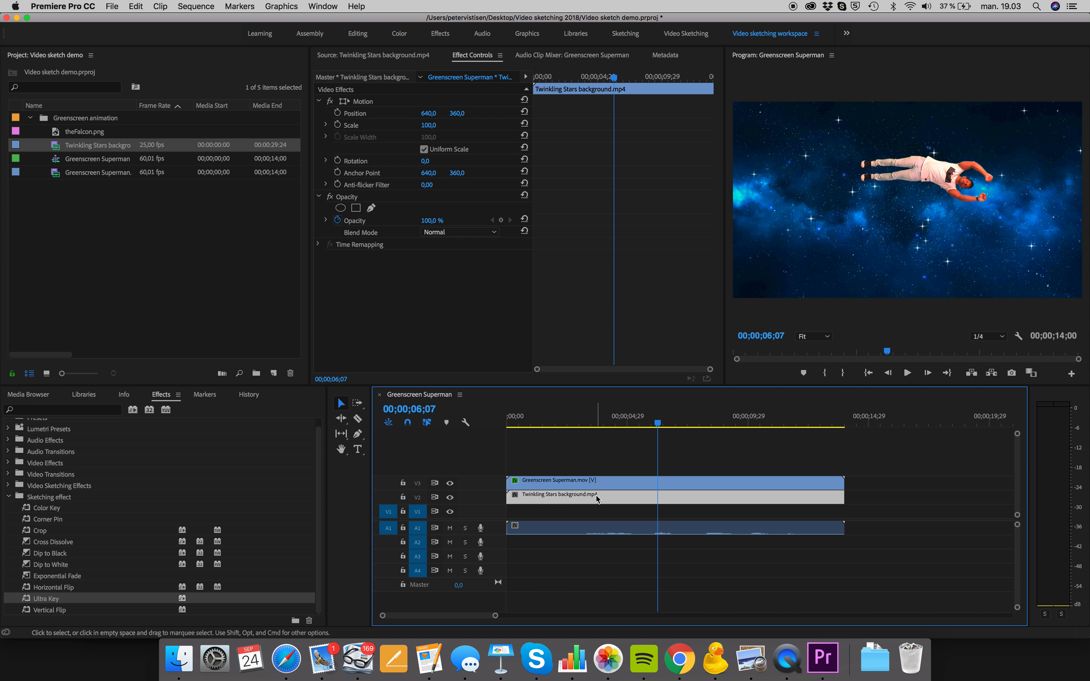
pyautogui.moveTo(596, 495); pyautogui.dragTo(597, 512)
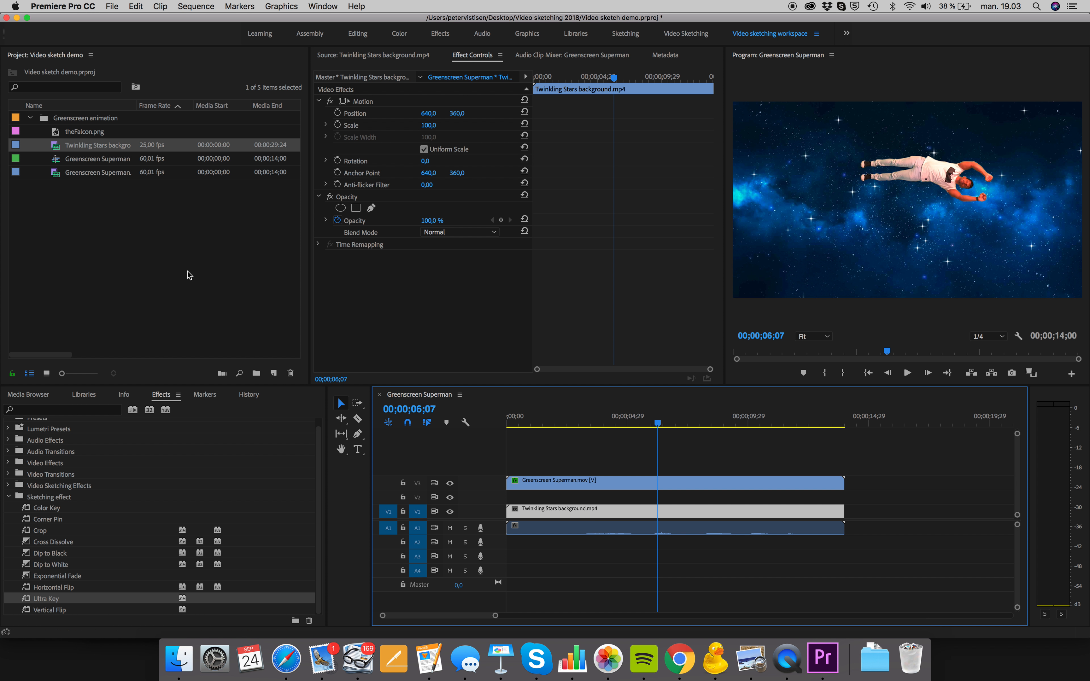
pyautogui.moveTo(57, 135); pyautogui.dragTo(514, 500)
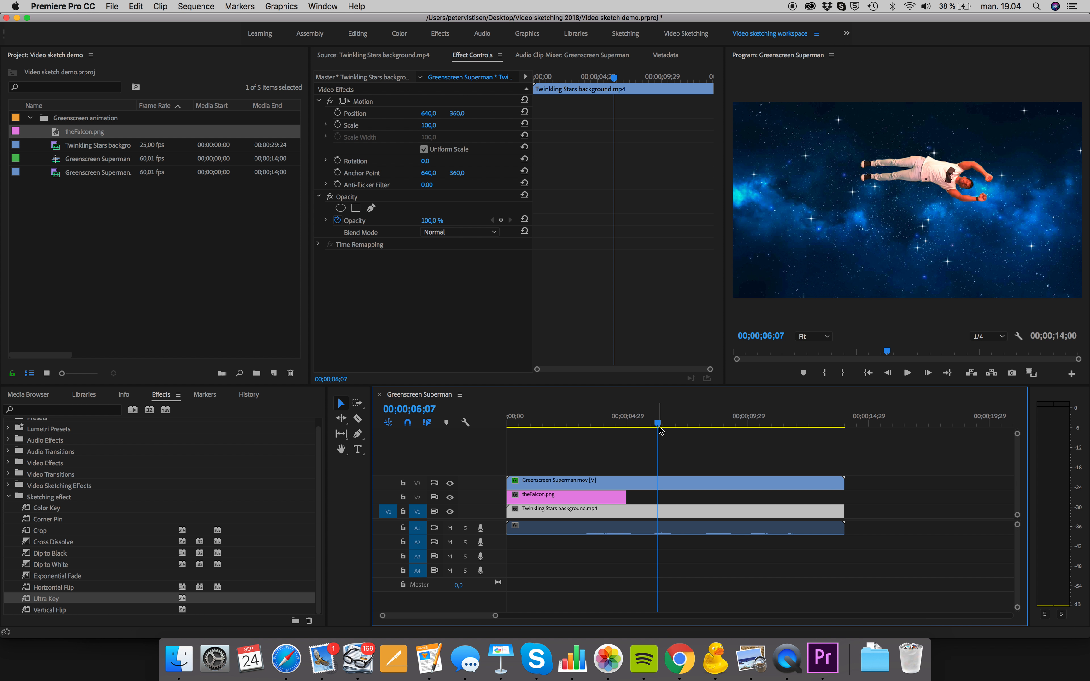
# Move theFalcon.png out of frame to about 1287, -142 and shift its clip to start at about 00;00;03;04
pyautogui.moveTo(659, 427); pyautogui.dragTo(596, 446)
pyautogui.click(542, 496)
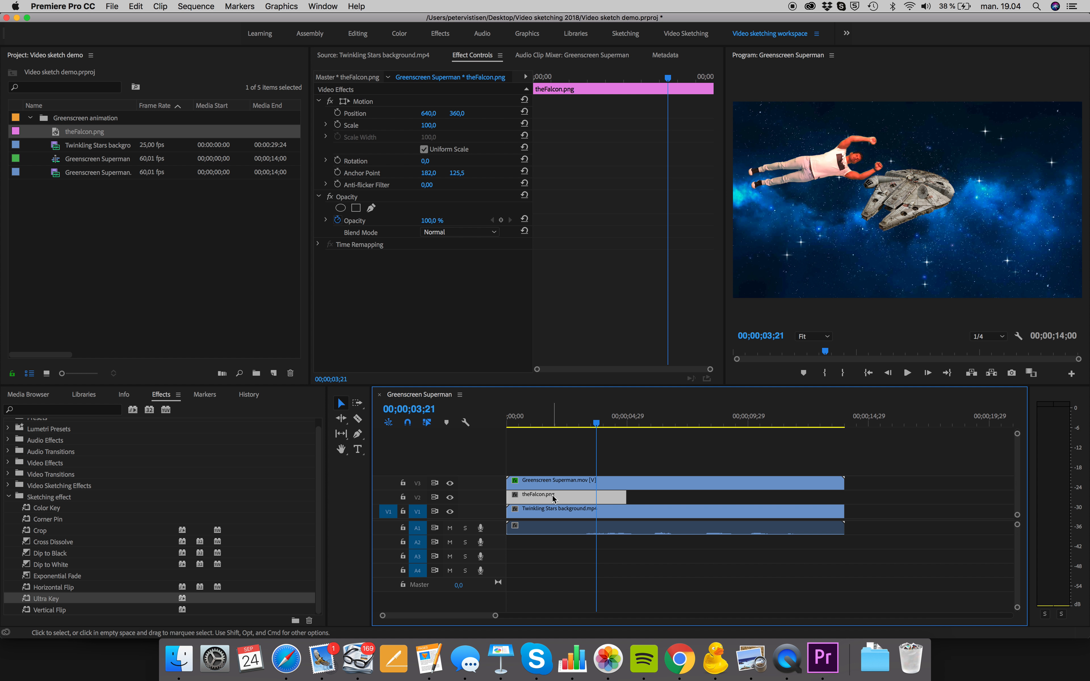
pyautogui.click(345, 103)
pyautogui.moveTo(914, 187); pyautogui.dragTo(1087, 48)
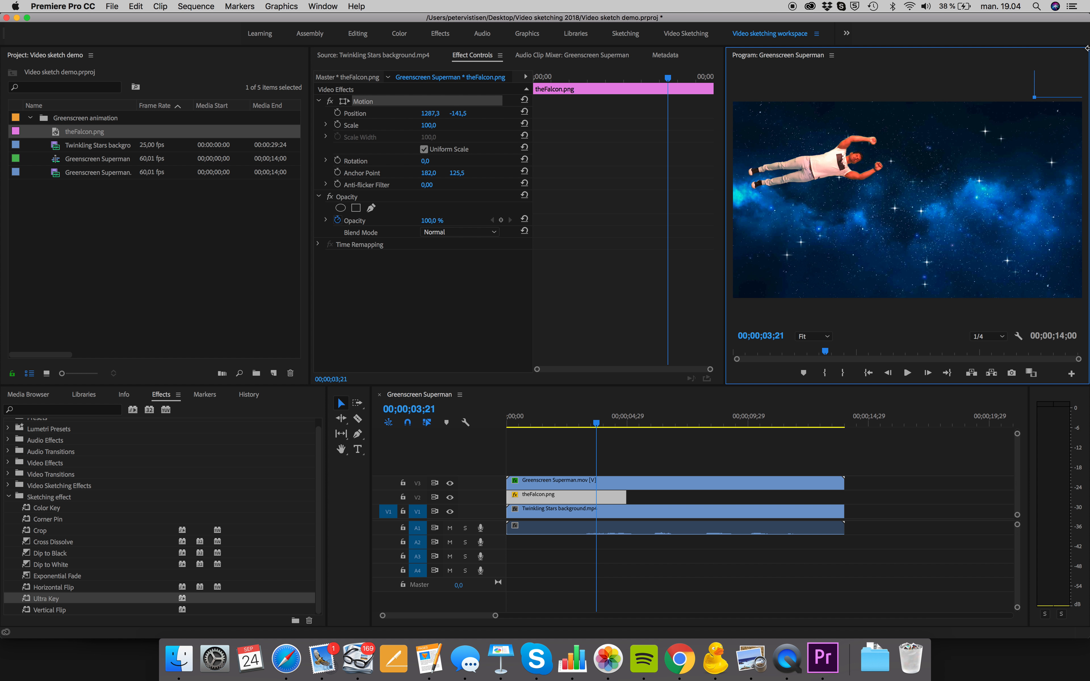
pyautogui.moveTo(518, 424); pyautogui.dragTo(592, 422)
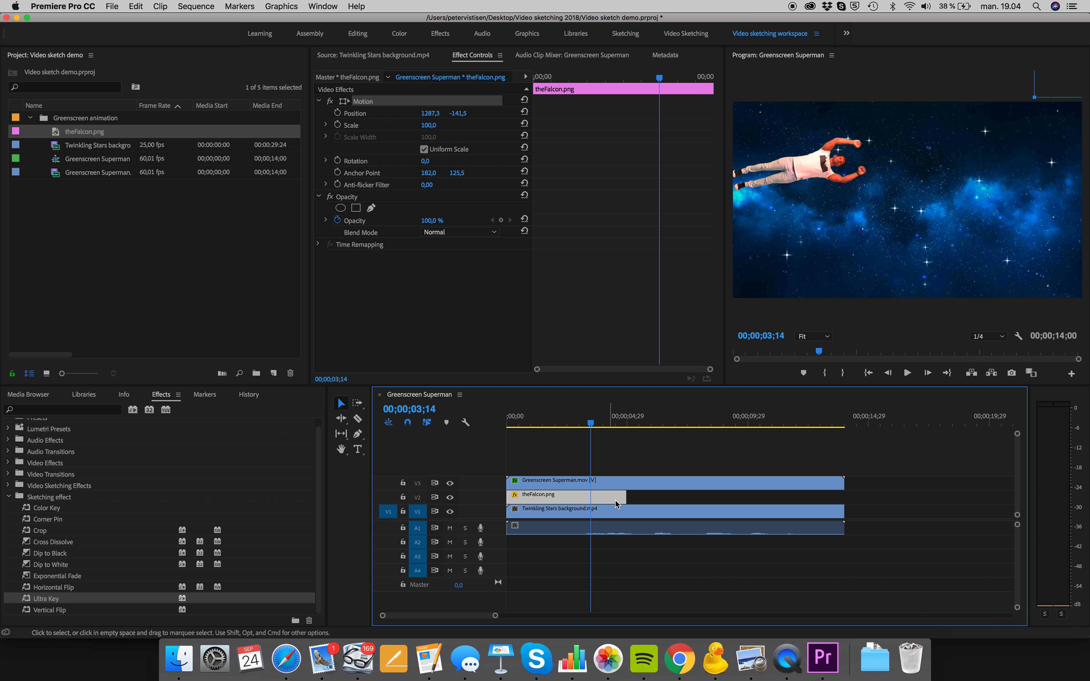
pyautogui.moveTo(616, 501); pyautogui.dragTo(692, 498)
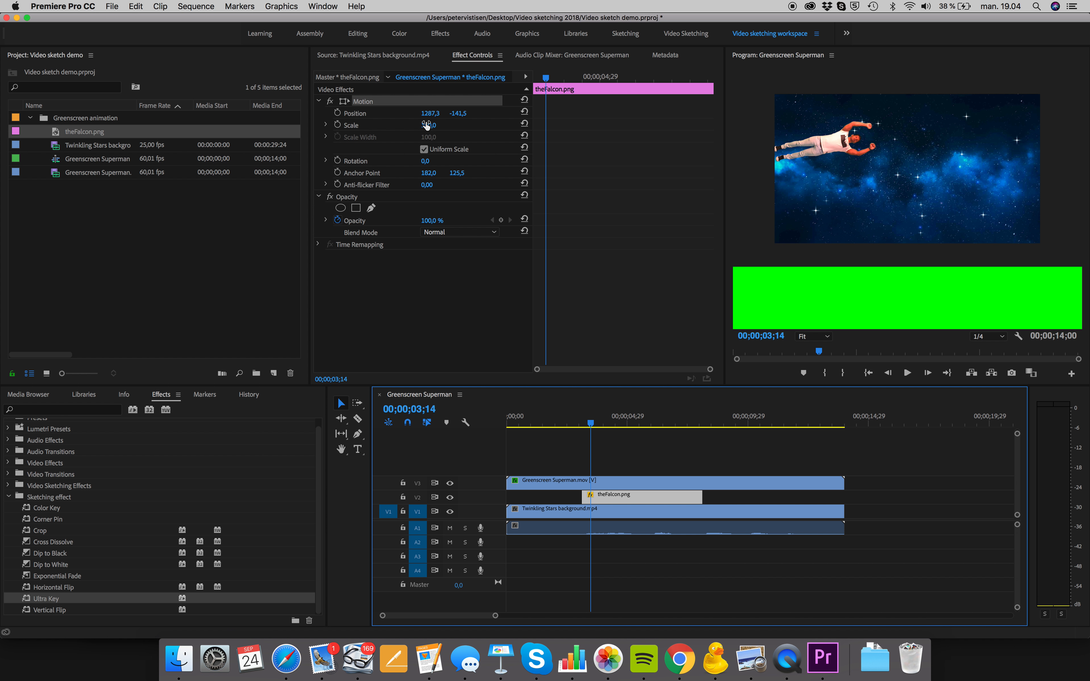
# Enable keyframing for theFalcon.png's Position, Scale and Rotation at 00;00;03;14
pyautogui.click(338, 114)
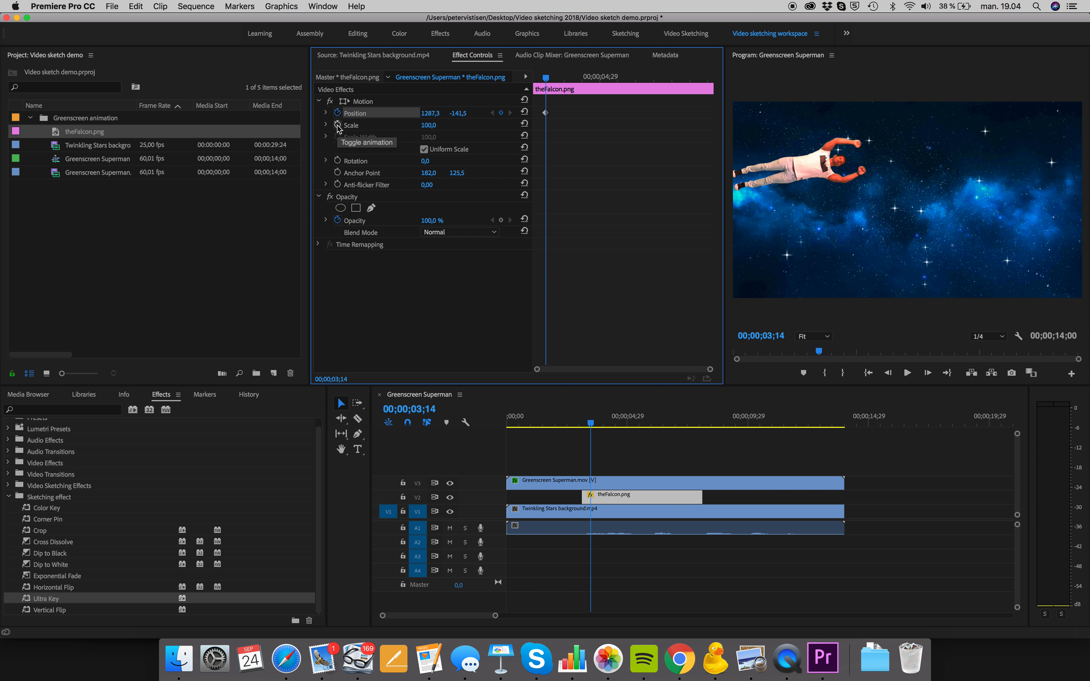
pyautogui.click(338, 125)
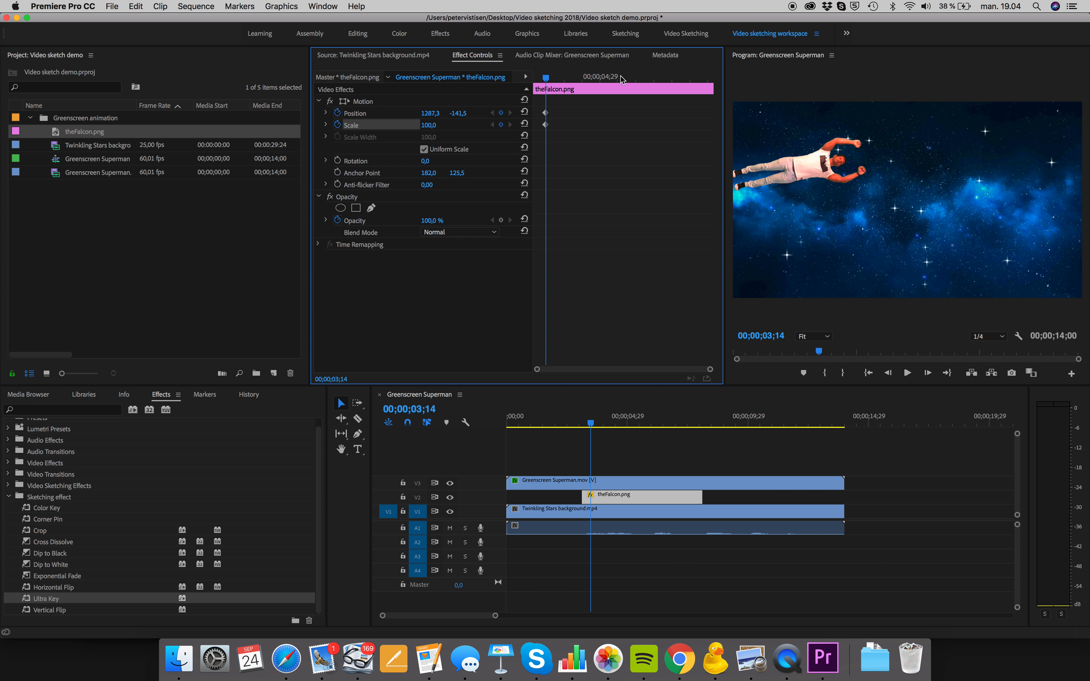
pyautogui.click(338, 161)
pyautogui.click(642, 504)
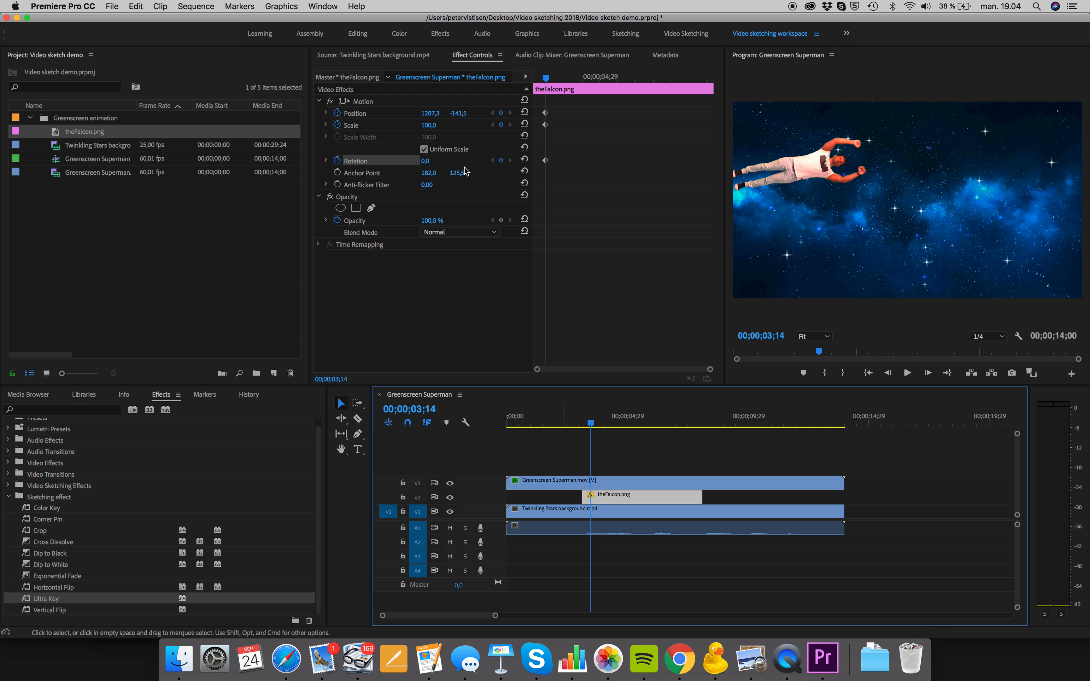
# Keyframe theFalcon.png at 00;00;05;14 with its position at about 846, 339 and its scale at 159
pyautogui.click(366, 102)
pyautogui.moveTo(593, 424); pyautogui.dragTo(642, 418)
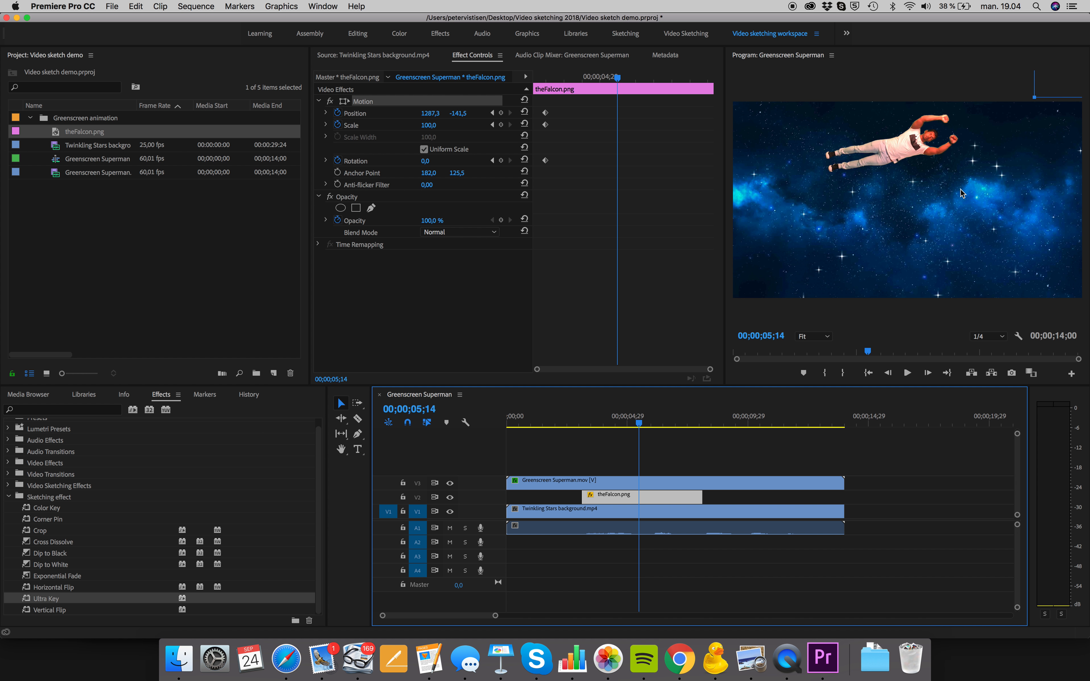
pyautogui.moveTo(1056, 88); pyautogui.dragTo(936, 215)
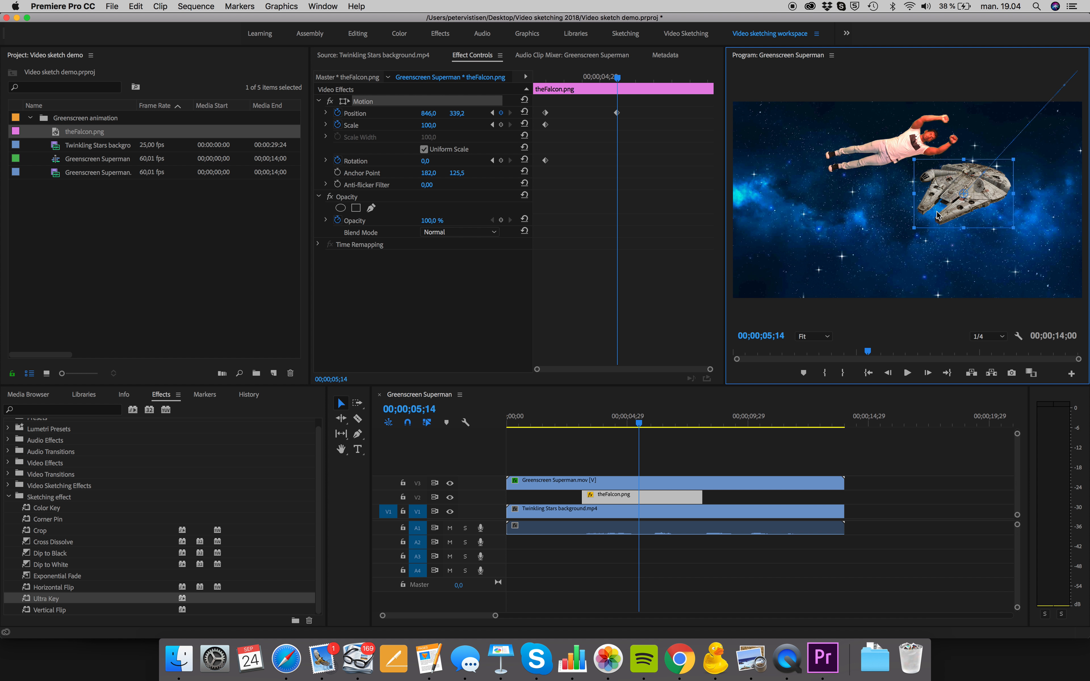
pyautogui.click(429, 126)
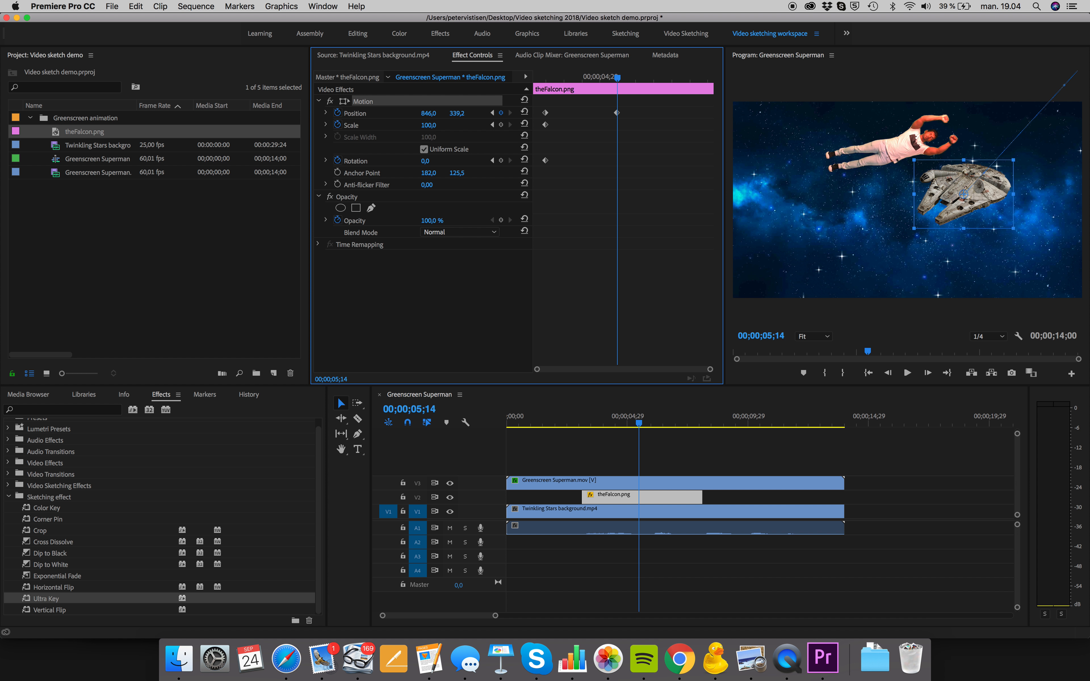
pyautogui.moveTo(429, 126); pyautogui.dragTo(455, 126)
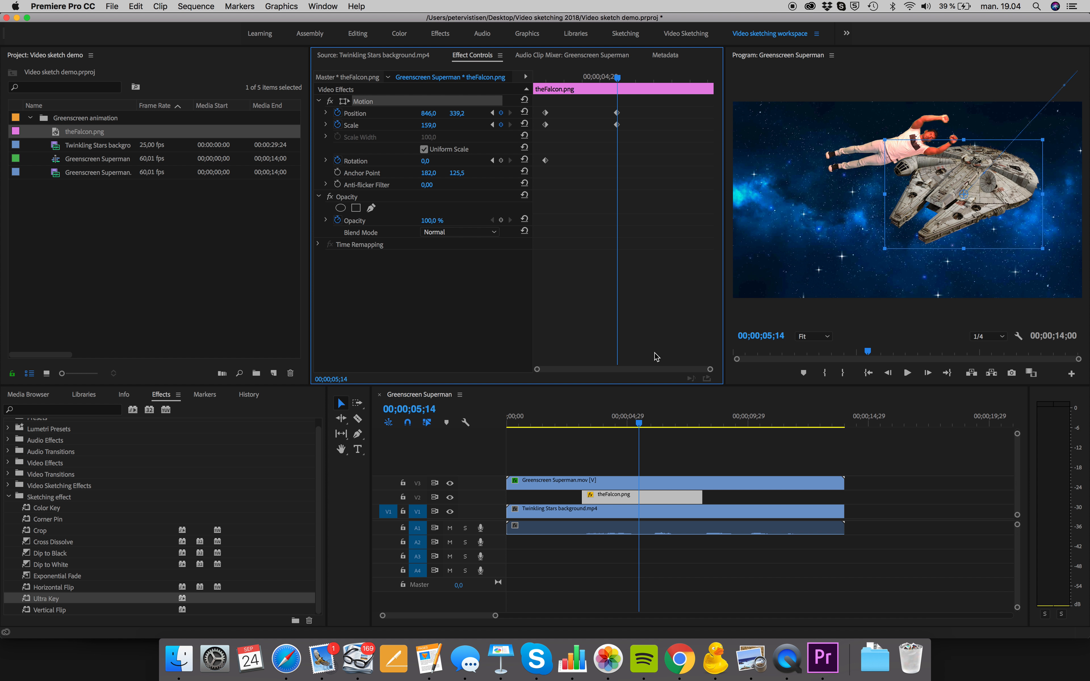
# Keyframe theFalcon.png at 00;00;06;18 with its position at about 97, 795 and its scale at 321
pyautogui.moveTo(640, 426); pyautogui.dragTo(668, 422)
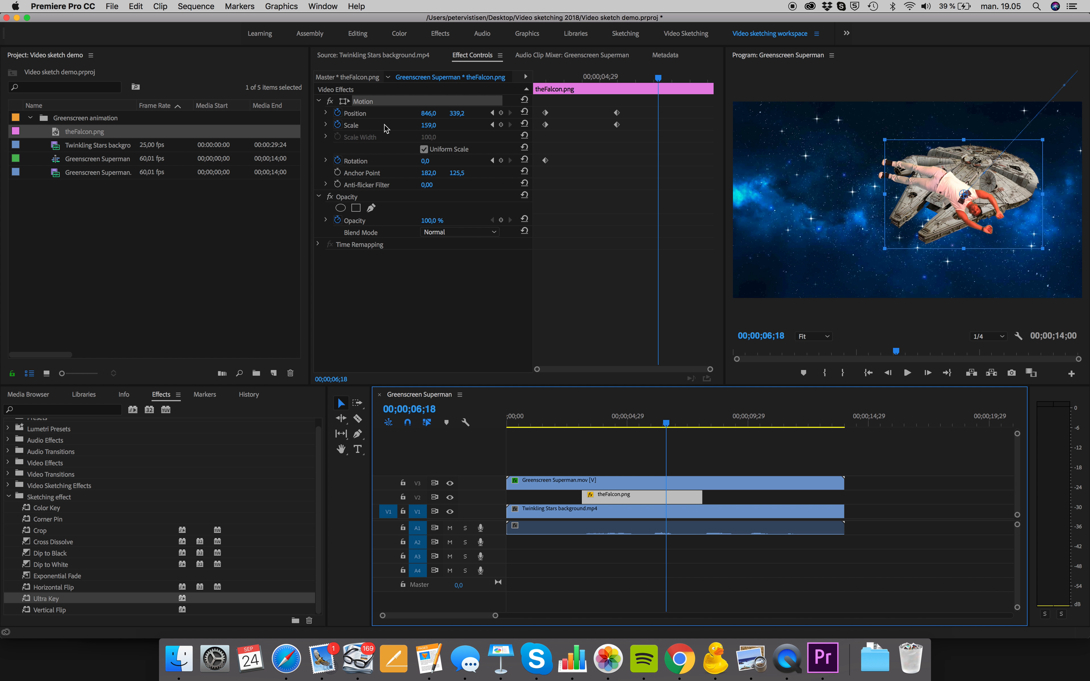
pyautogui.moveTo(984, 166); pyautogui.dragTo(780, 289)
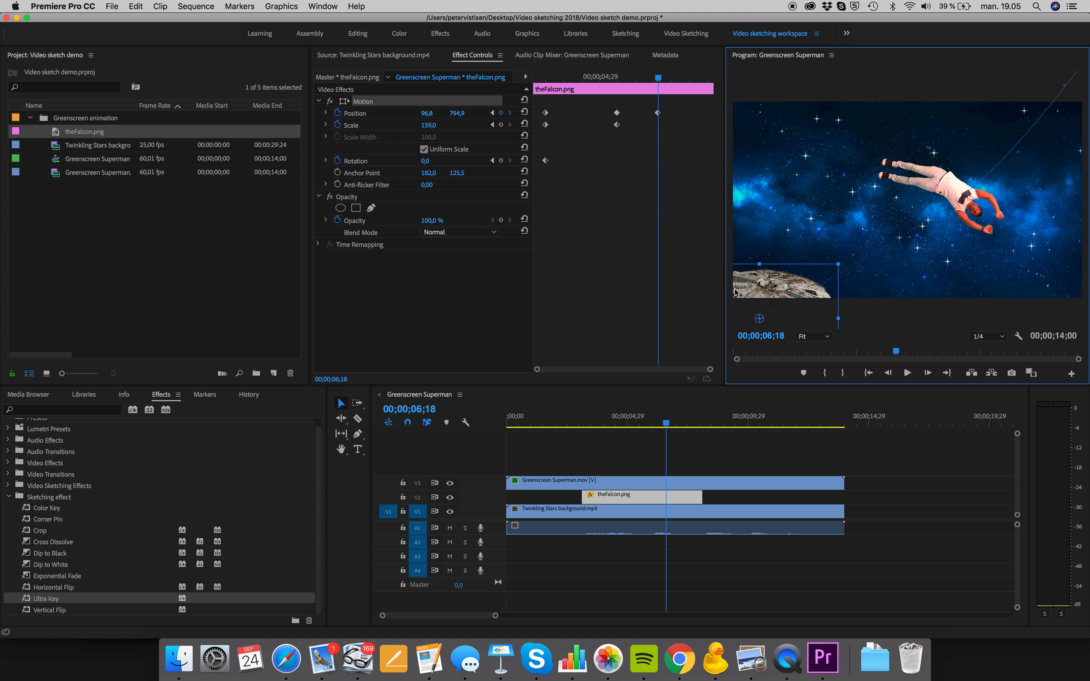
pyautogui.moveTo(428, 125); pyautogui.dragTo(502, 125)
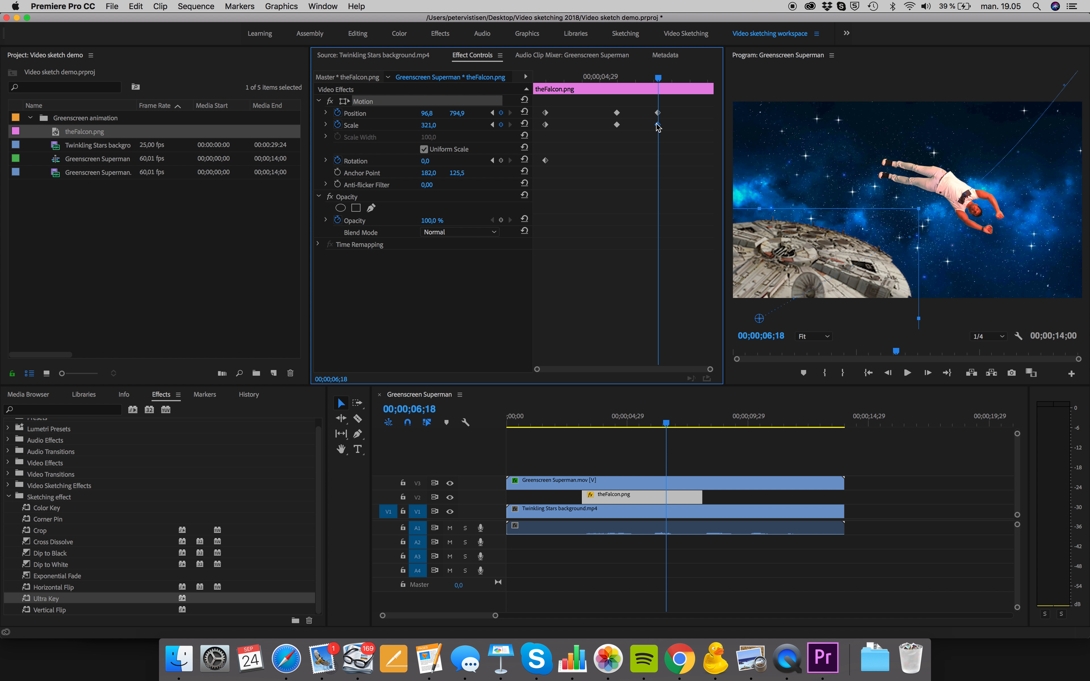
# Apply Ease Out temporal interpolation to theFalcon.png's last Position keyframe and return the playhead to the clip's start
pyautogui.rightClick(658, 114)
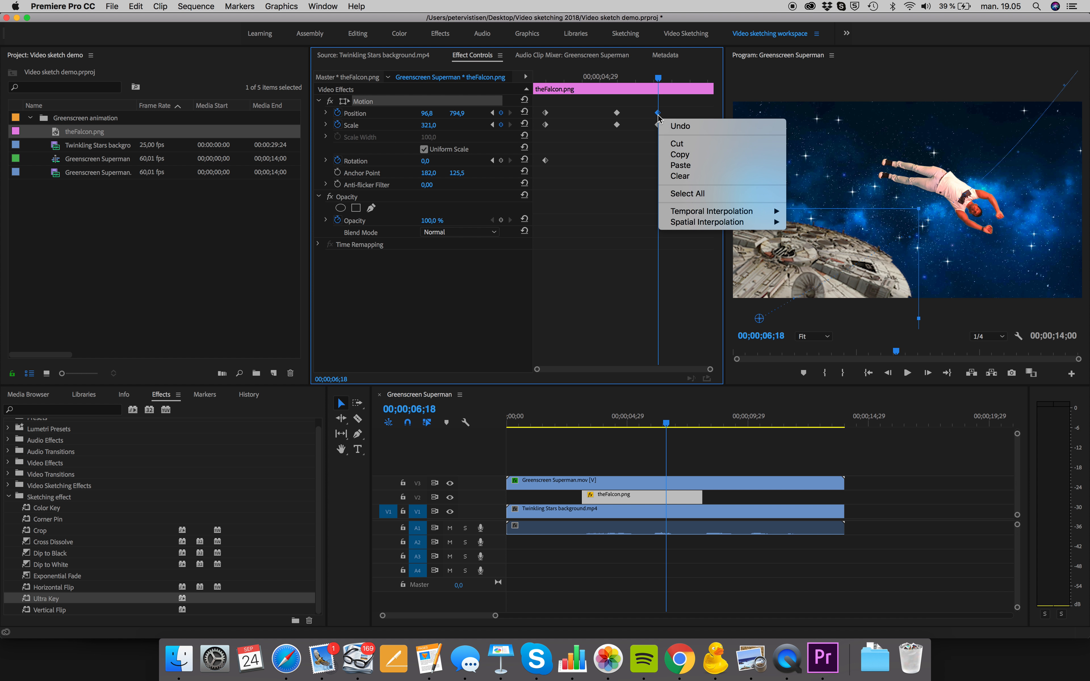
pyautogui.moveTo(711, 212)
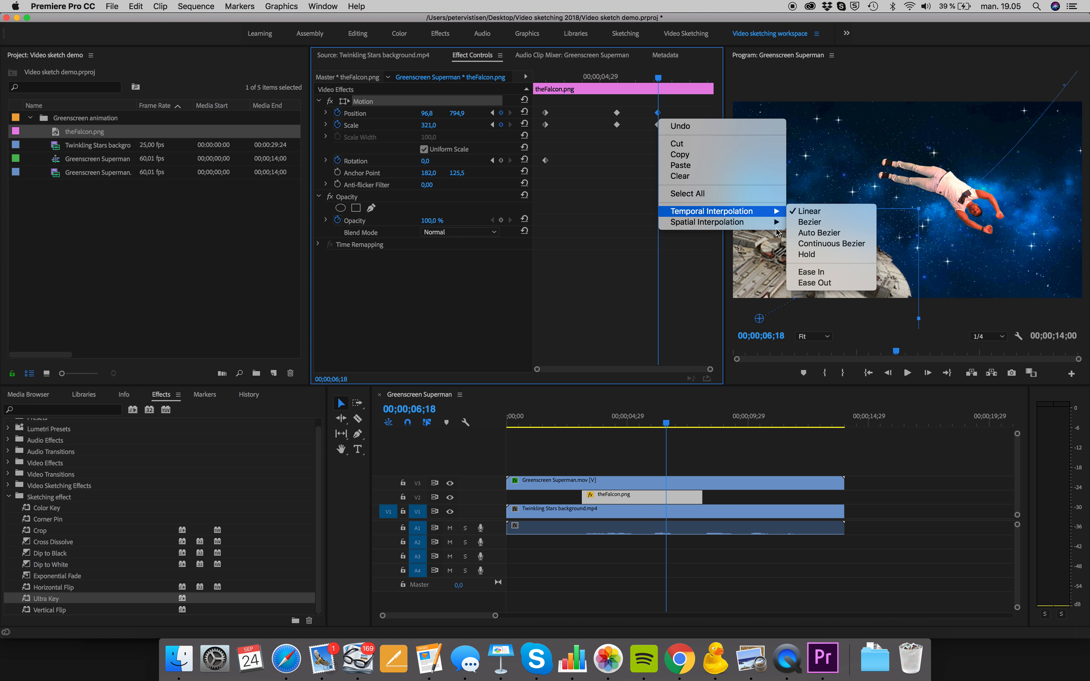
pyautogui.click(838, 282)
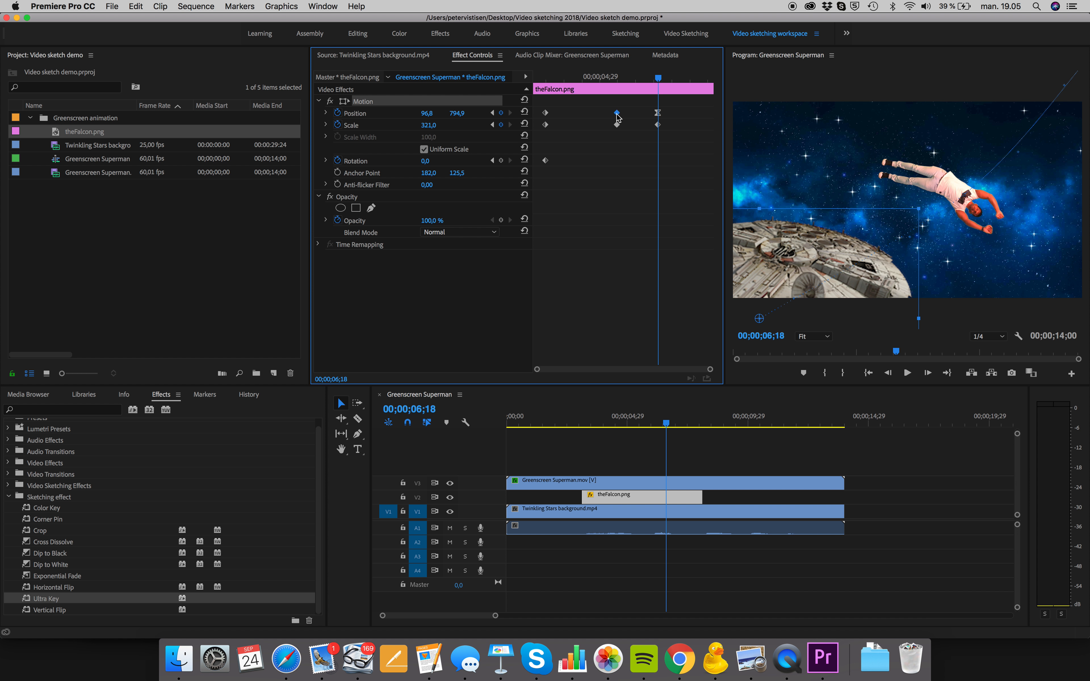
pyautogui.moveTo(658, 79); pyautogui.dragTo(488, 80)
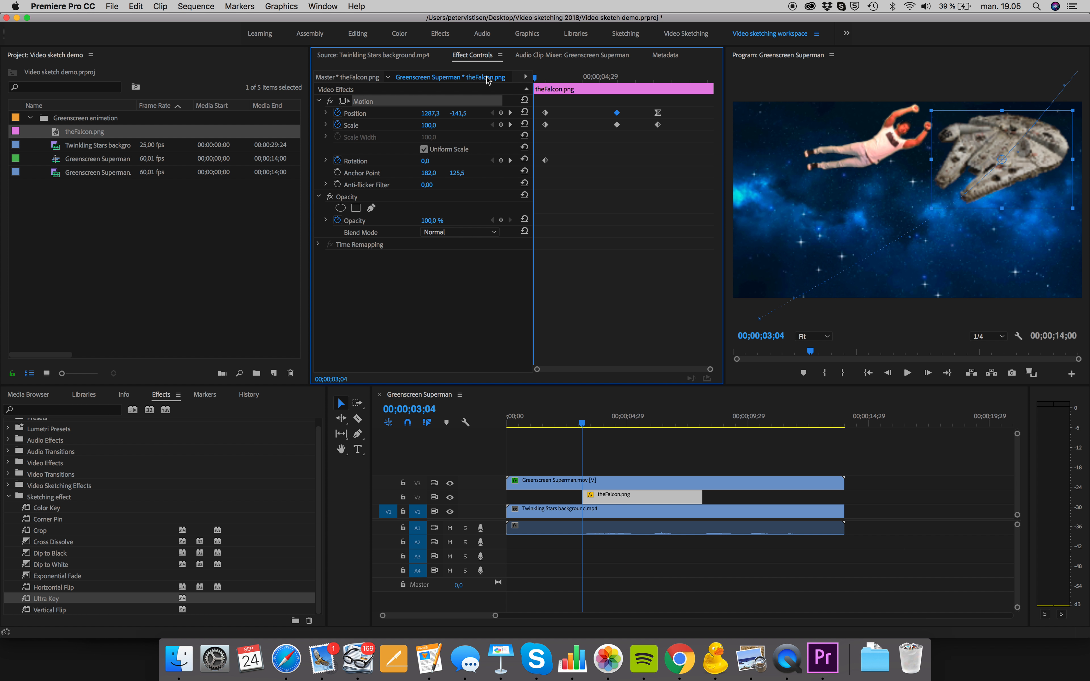
# Play back theFalcon.png's animation and shift its middle Position and Scale keyframes slightly earlier
pyautogui.press('space')
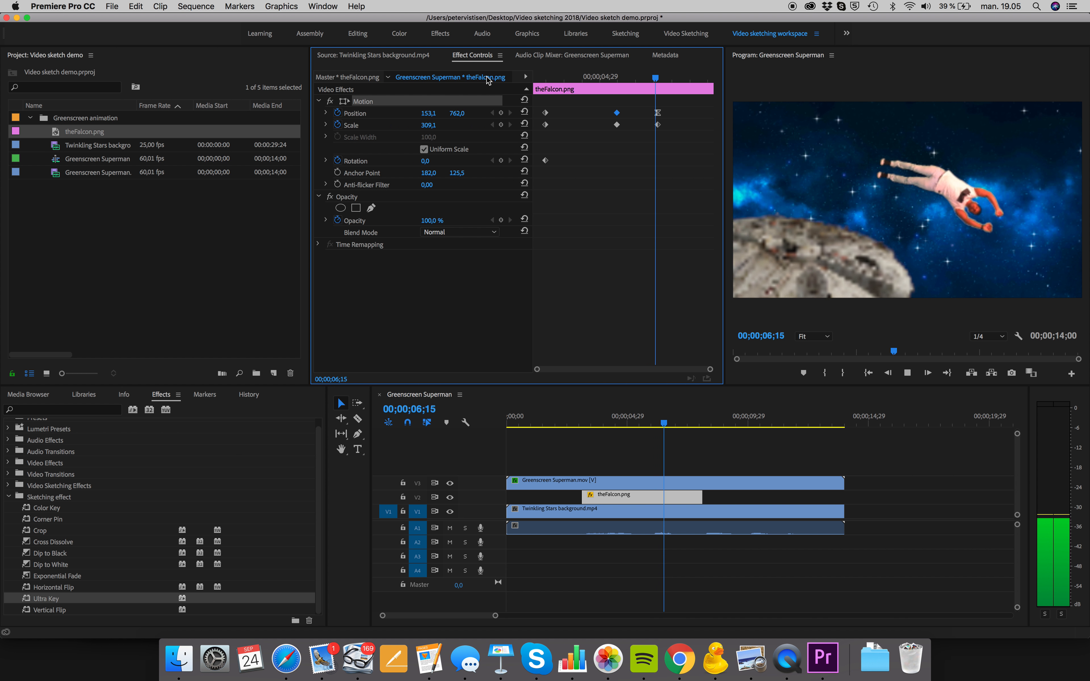
pyautogui.press('space')
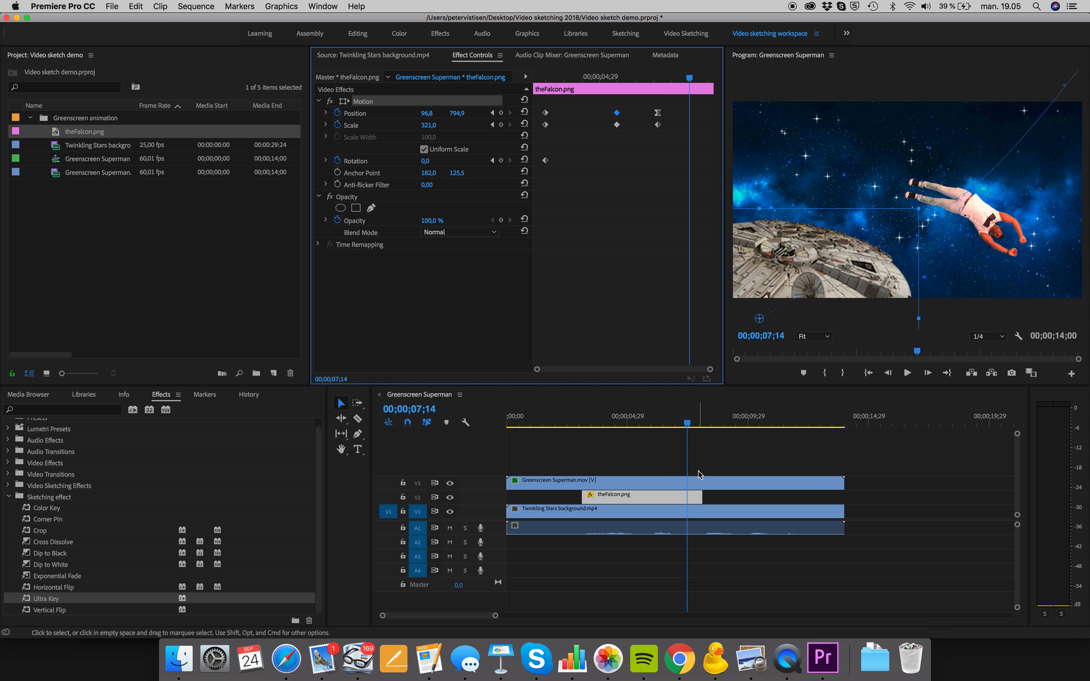
pyautogui.click(682, 426)
pyautogui.moveTo(683, 425); pyautogui.dragTo(683, 429)
pyautogui.moveTo(616, 113)
pyautogui.mouseDown()
pyautogui.moveTo(599, 113)
pyautogui.moveTo(602, 125)
pyautogui.mouseUp()
# Keyframe theFalcon.png's position at 00;00;07;27 to about -386, 1067, beyond the frame's lower-left corner, and play the sequence from the start
pyautogui.moveTo(686, 78); pyautogui.dragTo(706, 78)
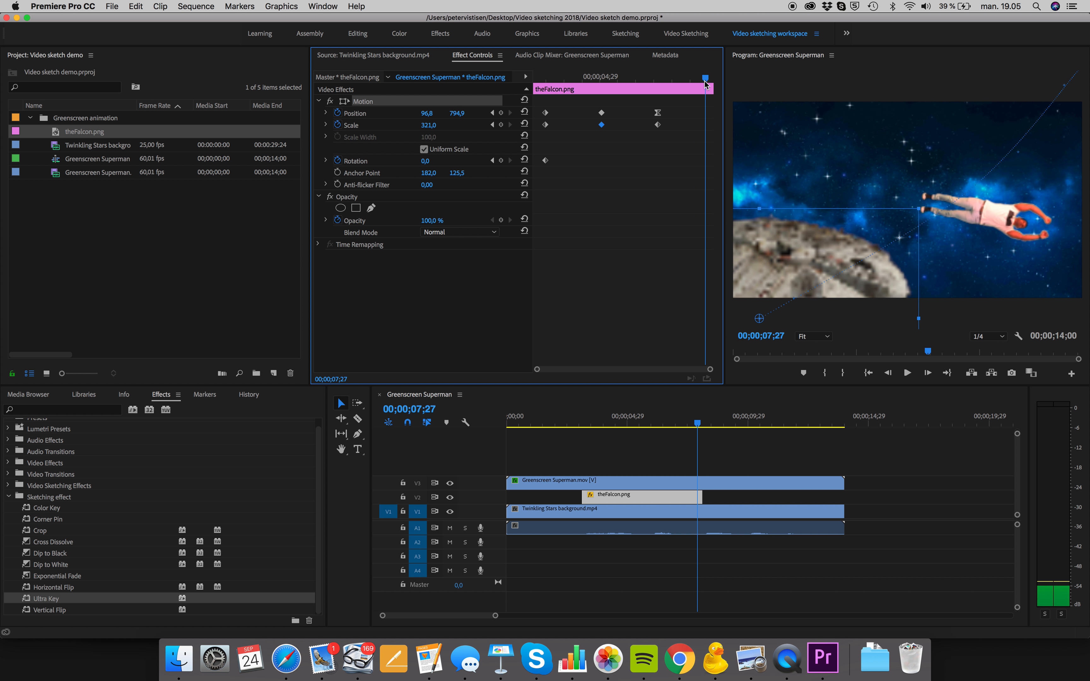
pyautogui.moveTo(827, 257); pyautogui.dragTo(698, 332)
pyautogui.moveTo(698, 425); pyautogui.dragTo(467, 453)
pyautogui.press('space')
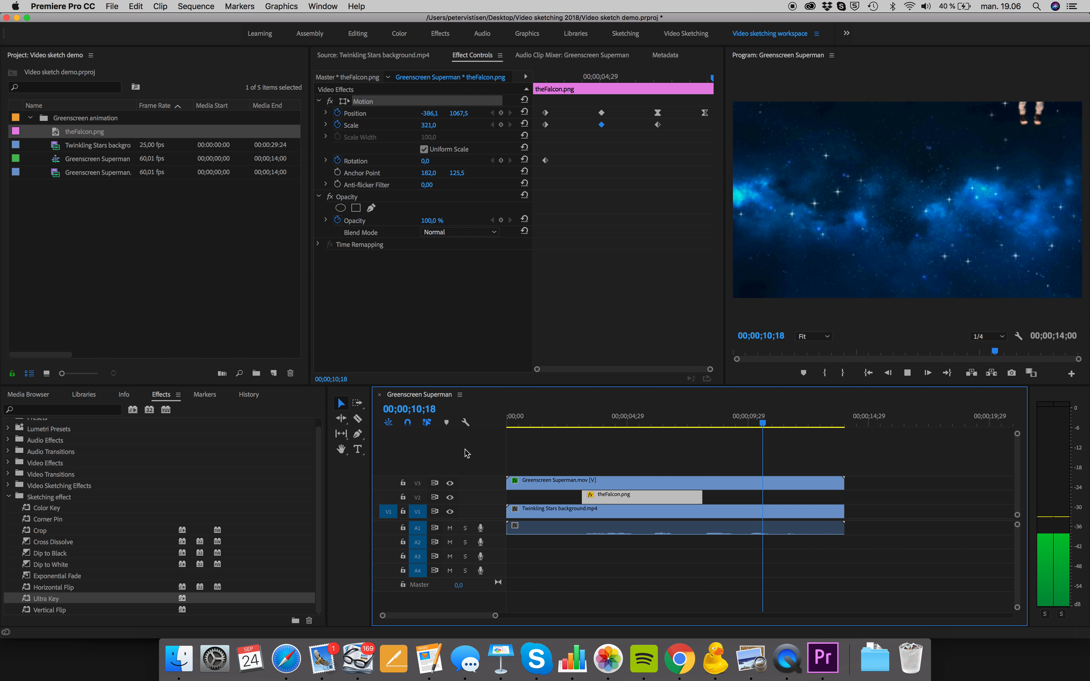
pyautogui.press('space')
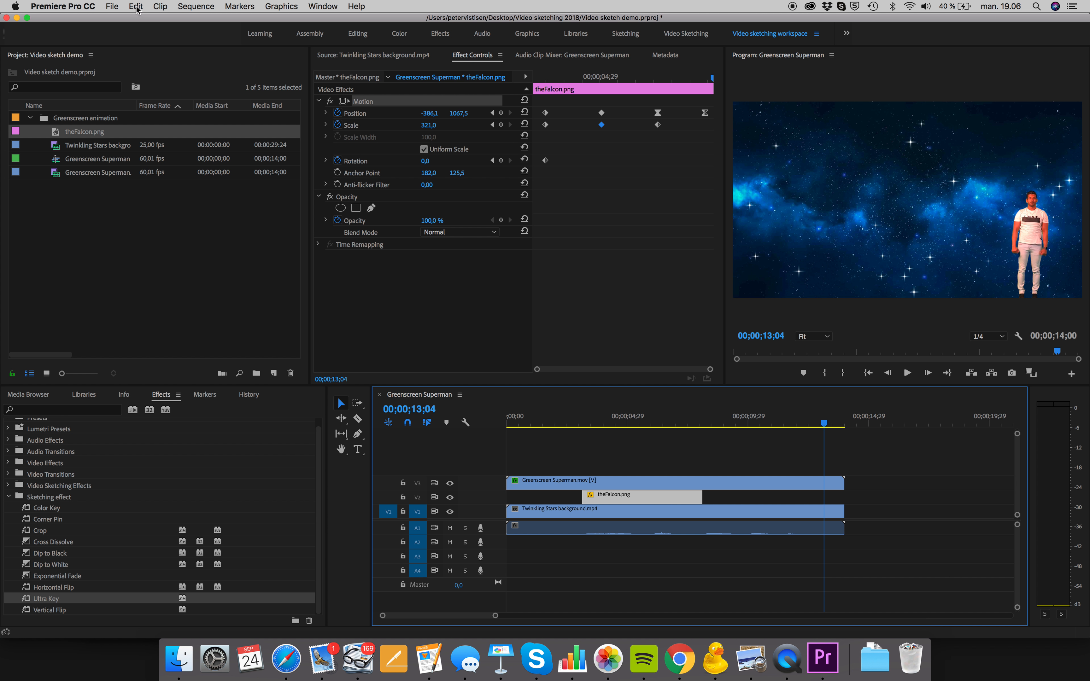
pyautogui.click(113, 6)
pyautogui.moveTo(136, 309)
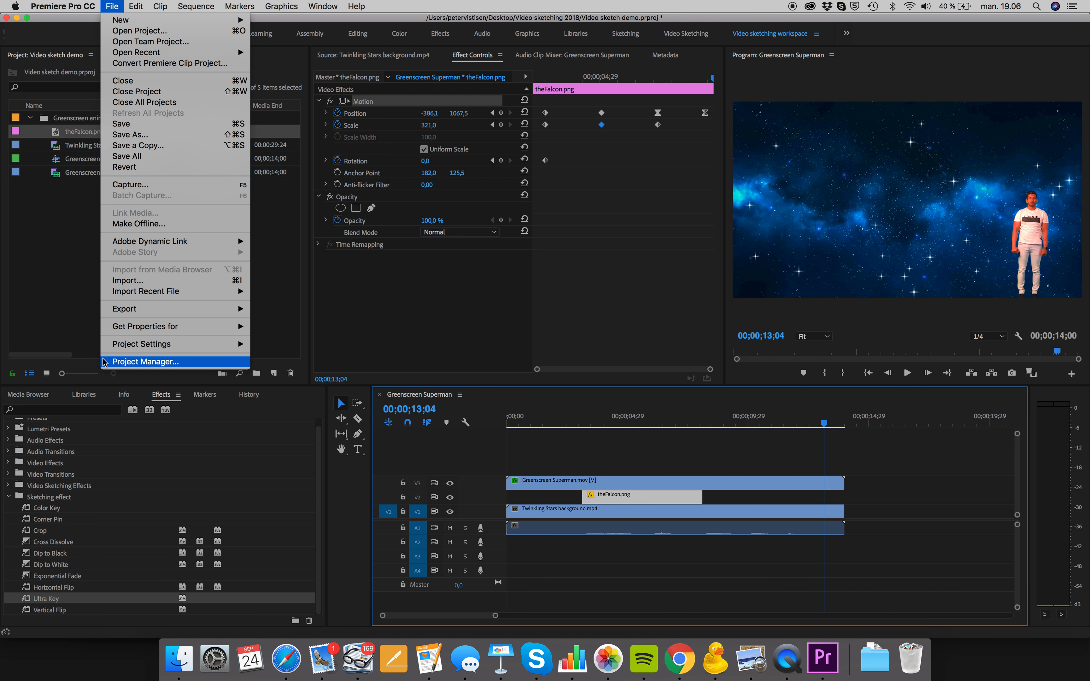
pyautogui.click(302, 309)
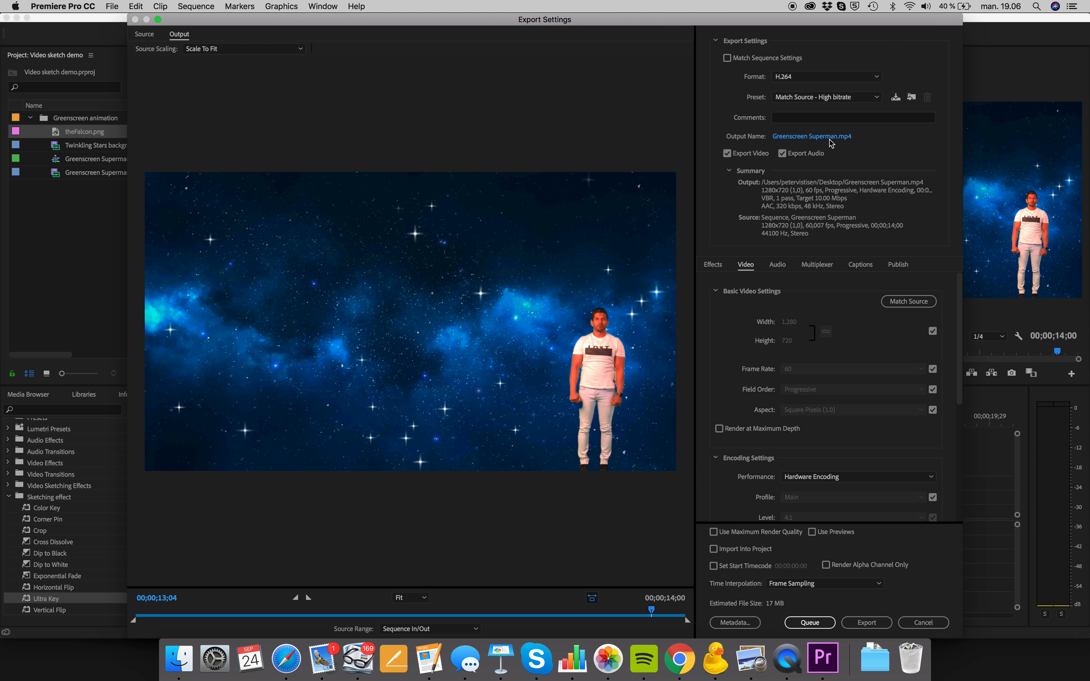
pyautogui.click(835, 136)
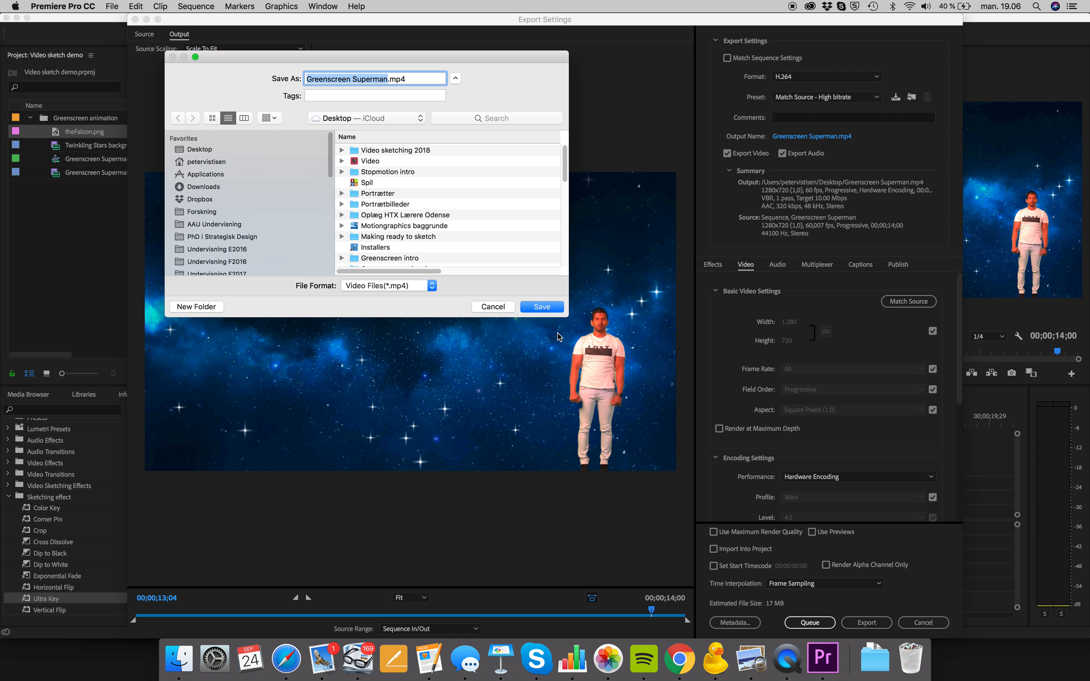
pyautogui.click(531, 313)
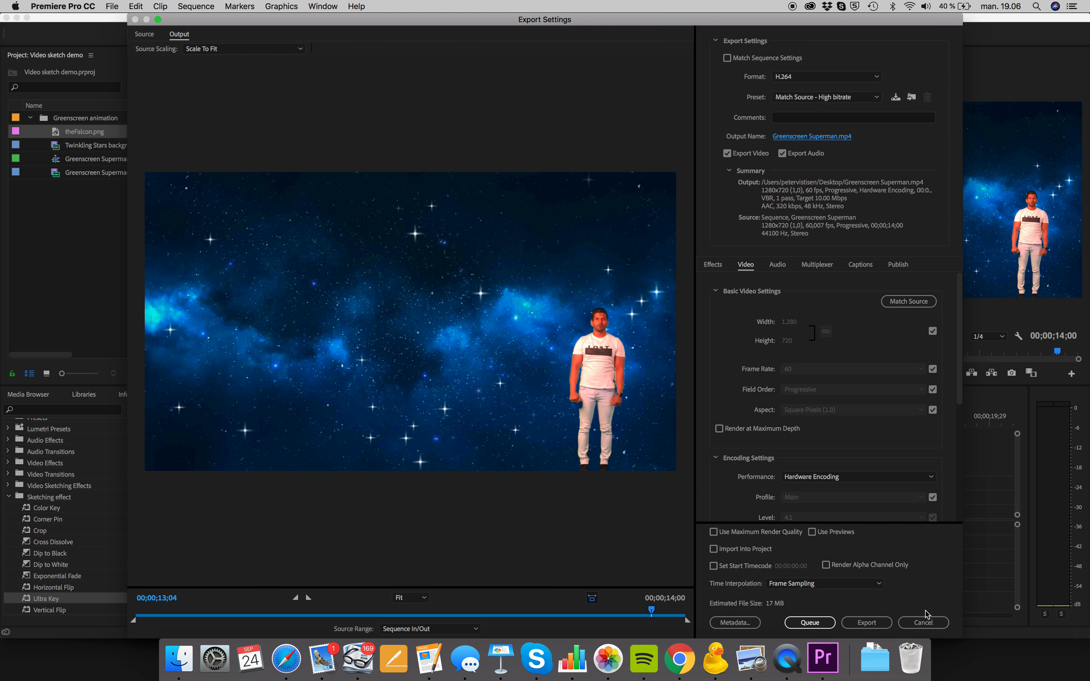
pyautogui.click(925, 621)
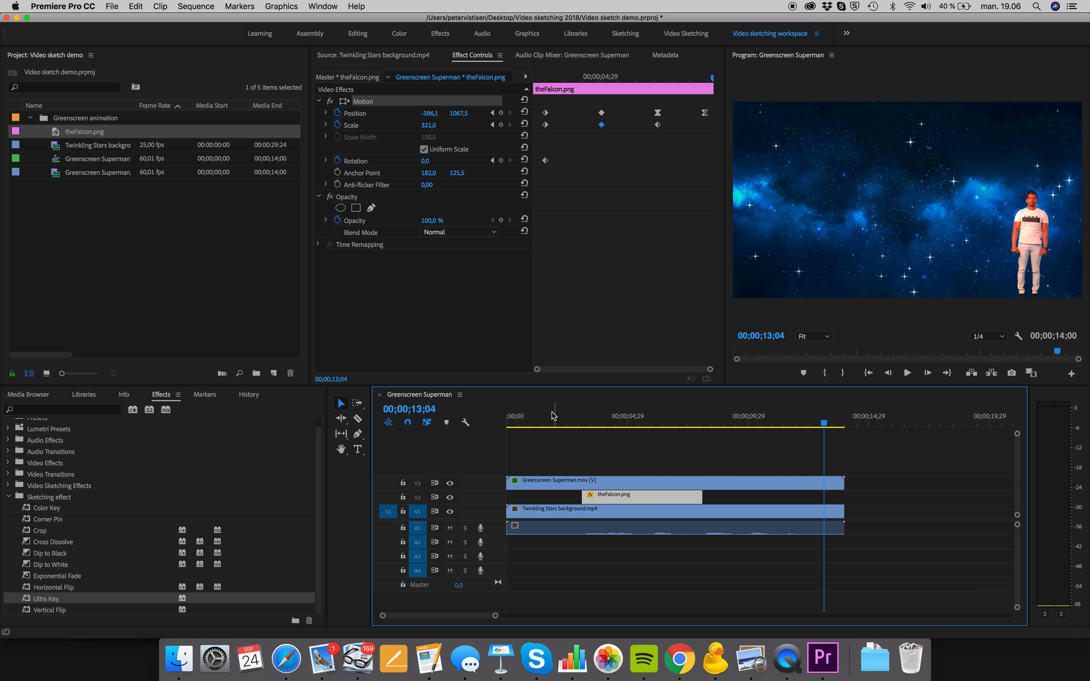
# Add a Dip to Black transition to the ends of Greenscreen Superman.mov and Twinkling Stars background.mp4
pyautogui.moveTo(555, 415); pyautogui.dragTo(499, 414)
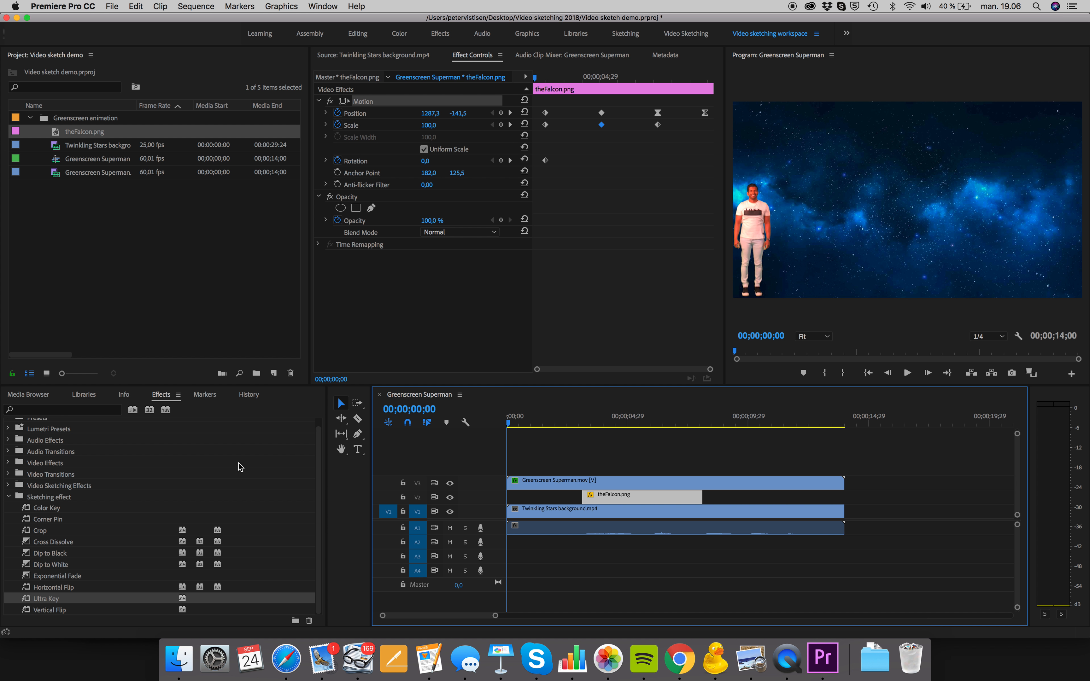
pyautogui.moveTo(25, 559); pyautogui.dragTo(844, 489)
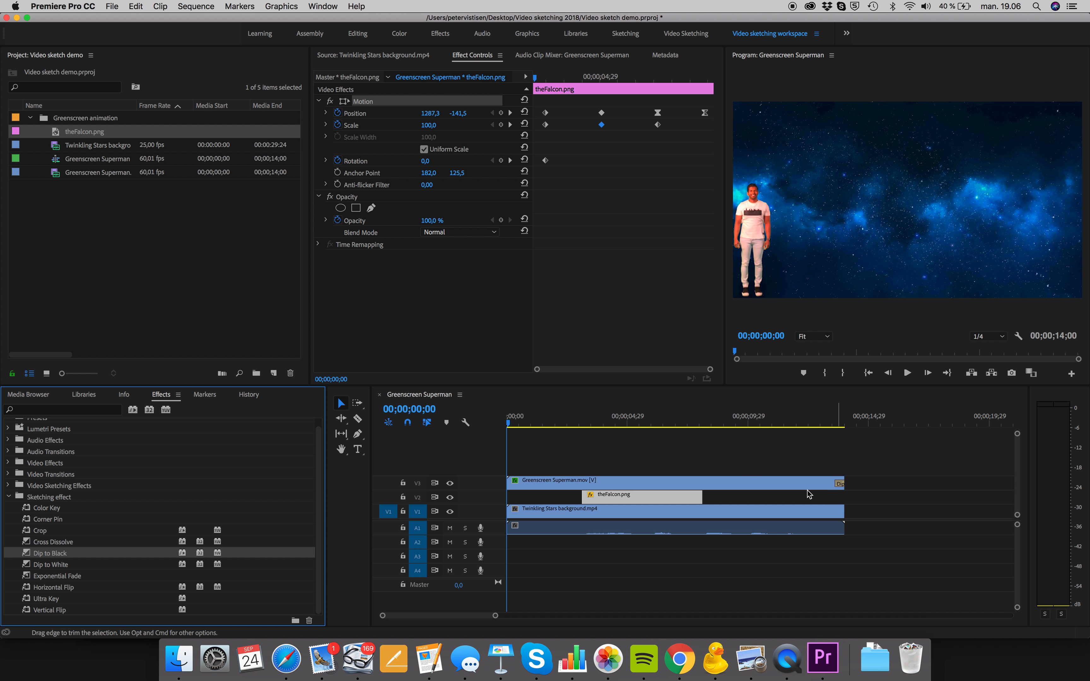
pyautogui.moveTo(20, 559); pyautogui.dragTo(838, 511)
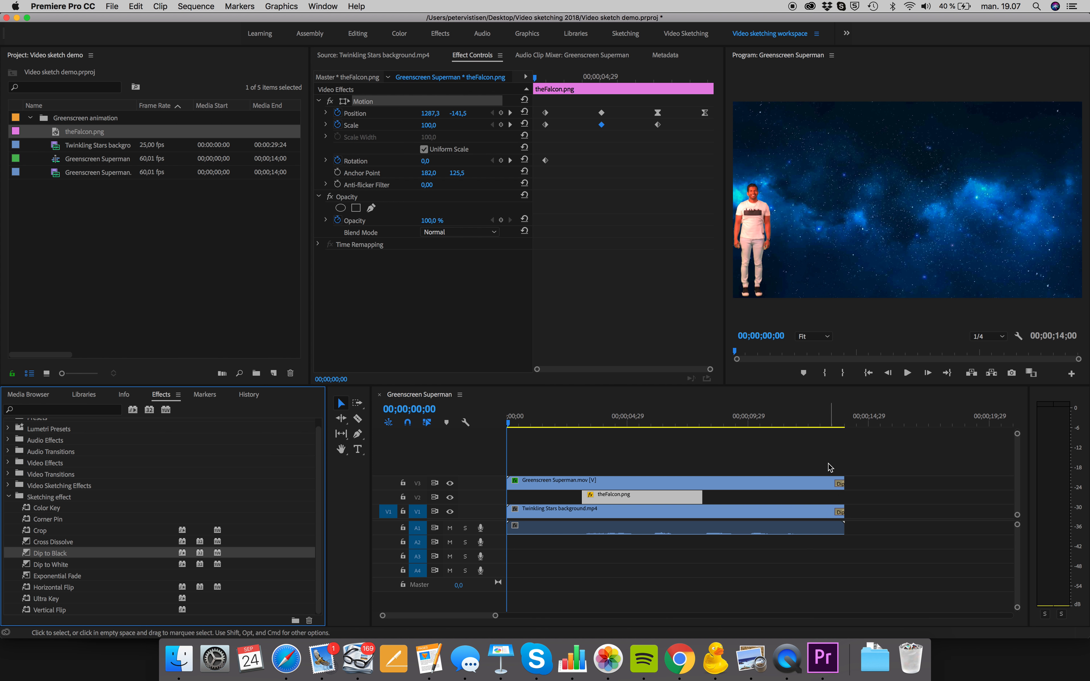
pyautogui.click(831, 424)
pyautogui.moveTo(833, 427); pyautogui.dragTo(806, 427)
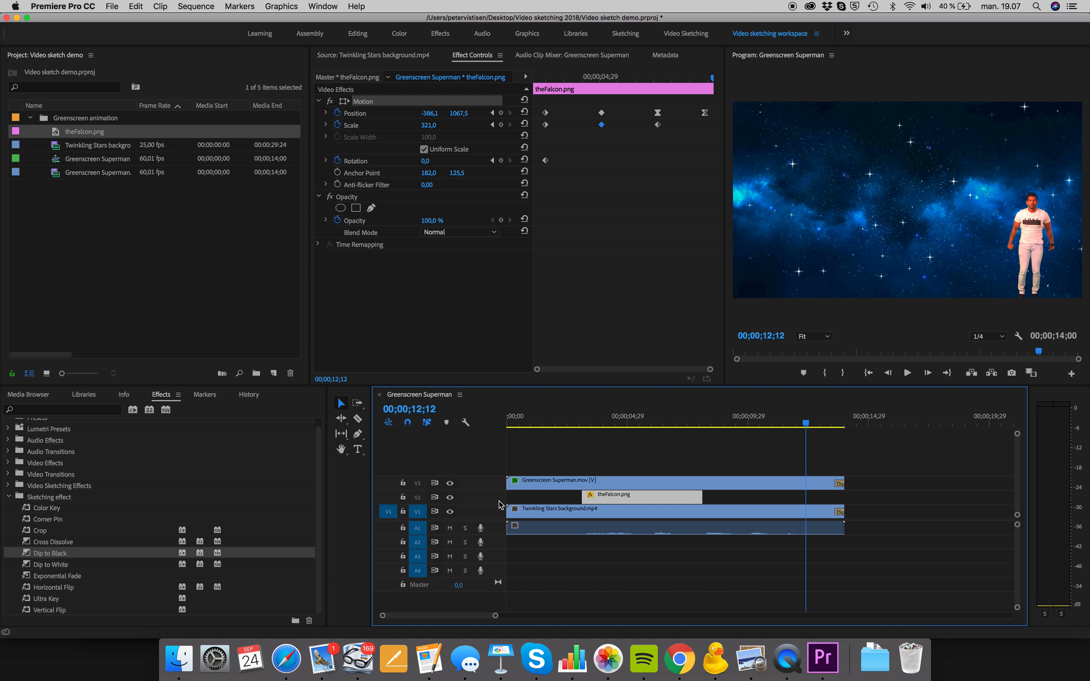
# Move the playhead to 00;00;05;14 and apply the Corner Pin effect twice to theFalcon.png
pyautogui.click(591, 419)
pyautogui.moveTo(633, 420); pyautogui.dragTo(639, 422)
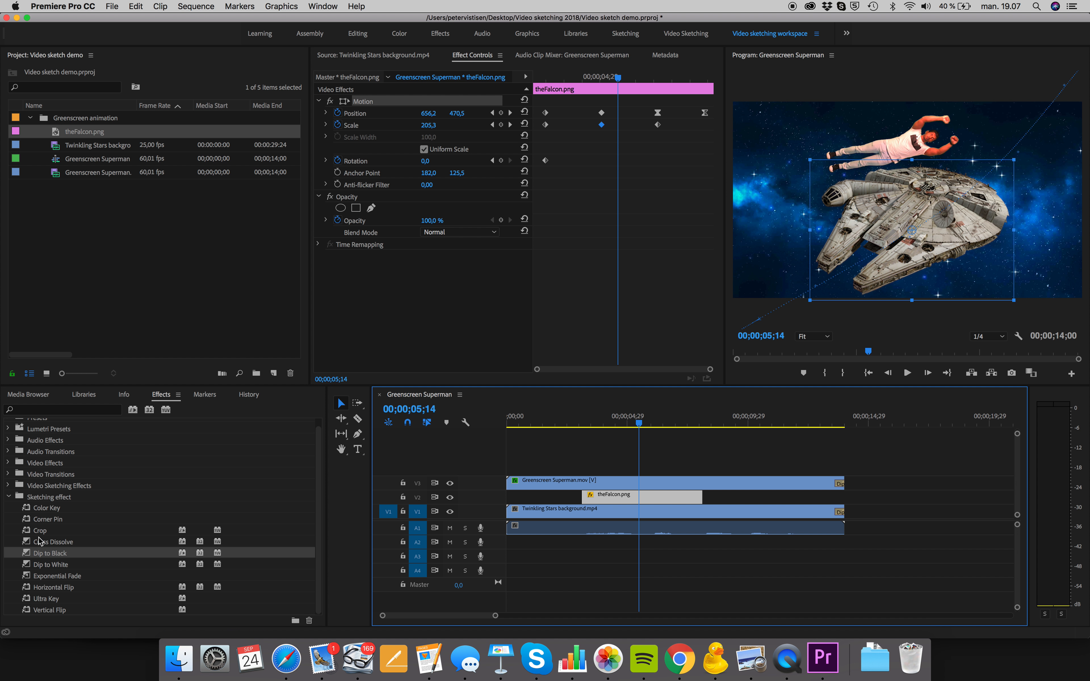
pyautogui.doubleClick(43, 520)
pyautogui.click(598, 497)
pyautogui.moveTo(32, 518); pyautogui.dragTo(627, 496)
pyautogui.scroll(-2, 419, 336)
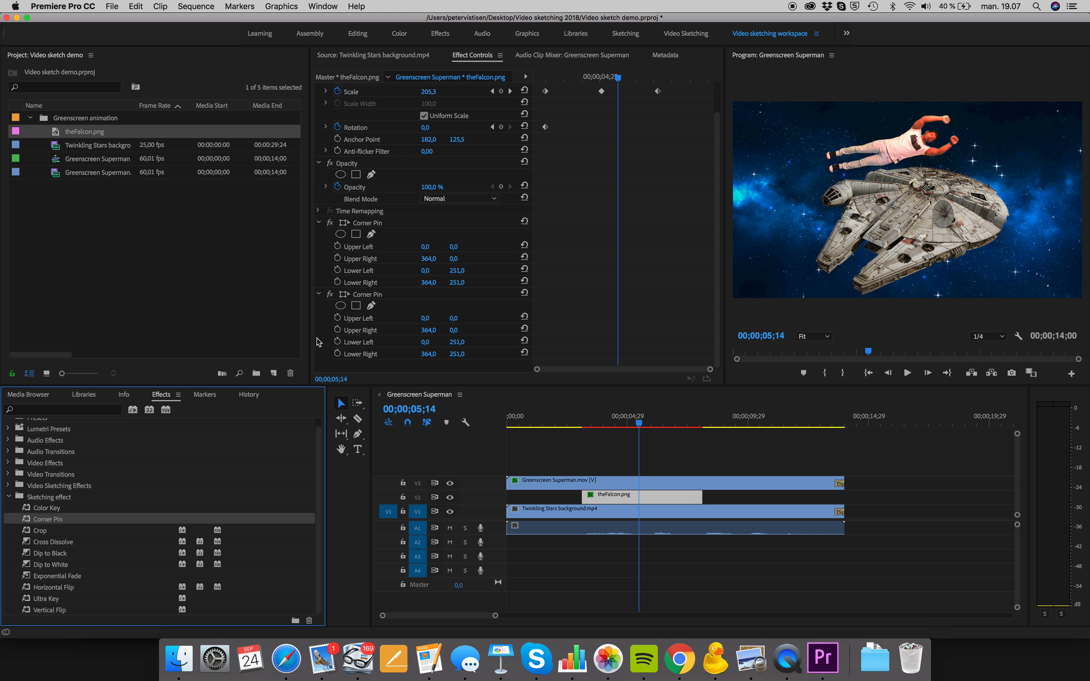
# Try to animate the second Corner Pin's Upper Left from 00;00;05;14, setting it to 123, 0 at 00;00;06;04 and nudging that keyframe slightly earlier
pyautogui.click(338, 319)
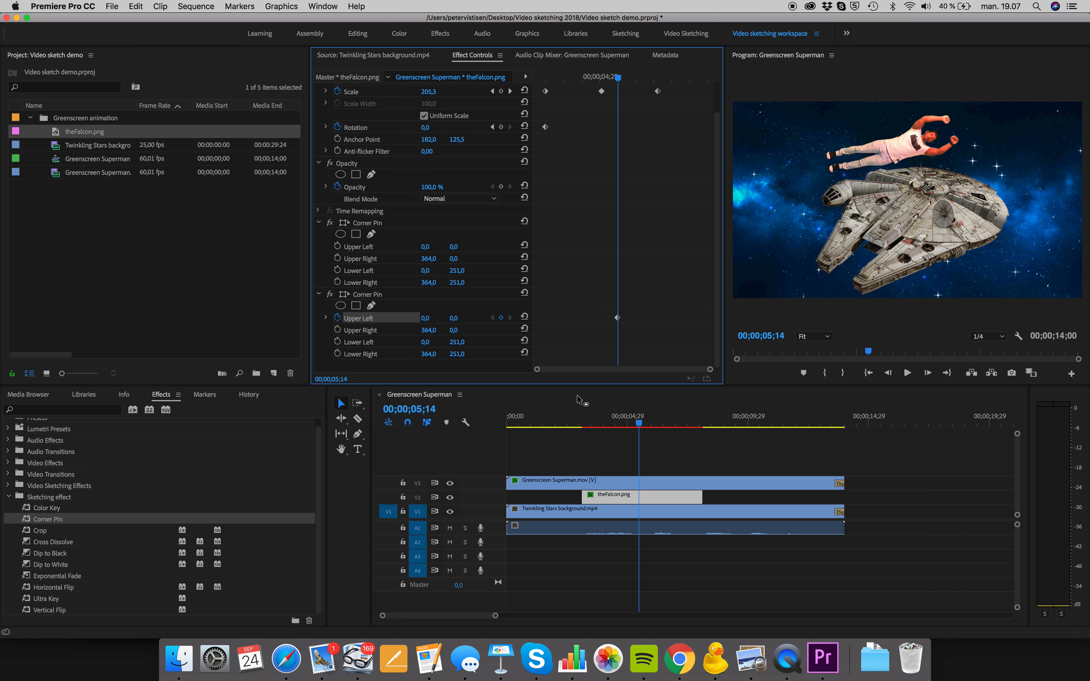
pyautogui.moveTo(641, 425); pyautogui.dragTo(655, 424)
pyautogui.moveTo(426, 325); pyautogui.dragTo(481, 326)
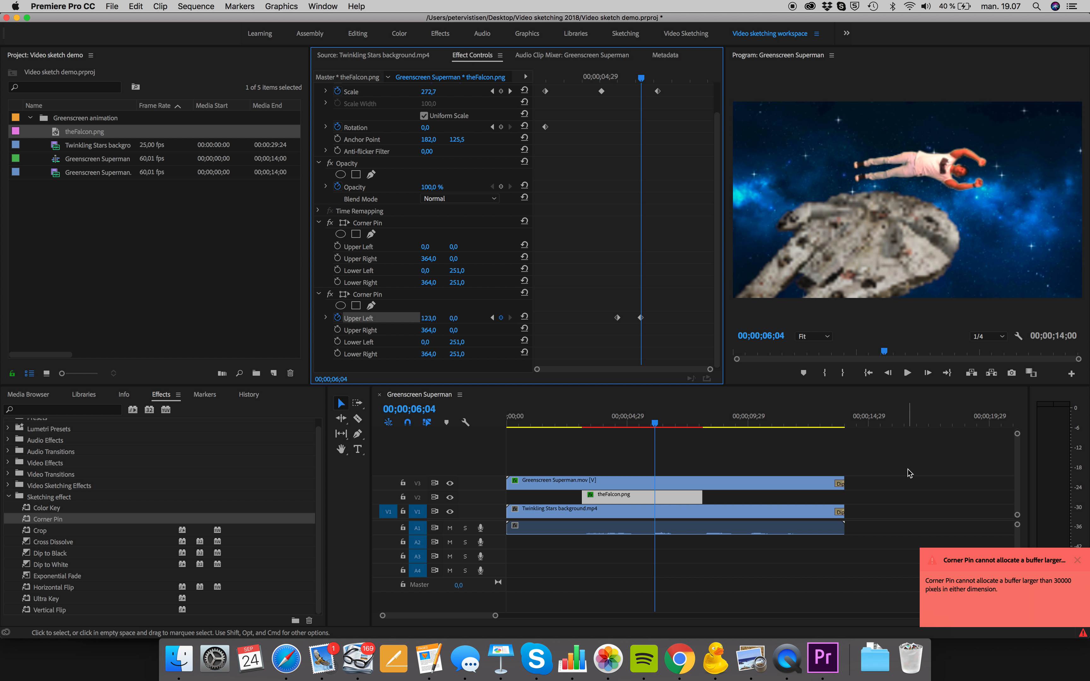
pyautogui.click(1083, 561)
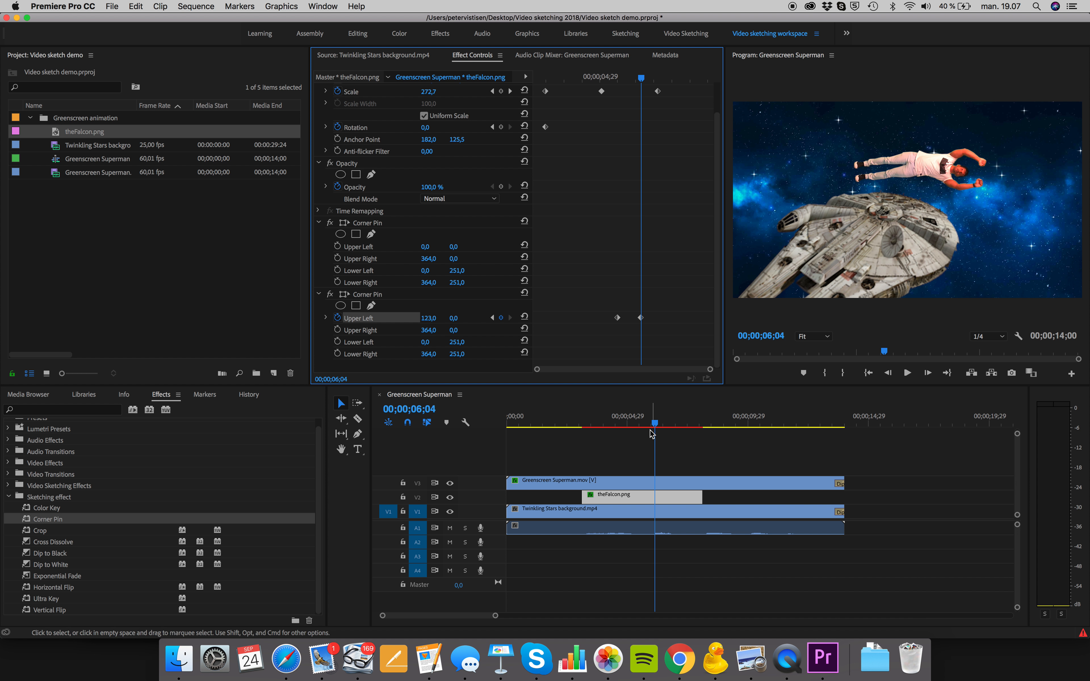
pyautogui.moveTo(655, 426)
pyautogui.mouseDown()
pyautogui.moveTo(622, 423)
pyautogui.moveTo(671, 422)
pyautogui.moveTo(628, 419)
pyautogui.moveTo(647, 420)
pyautogui.mouseUp()
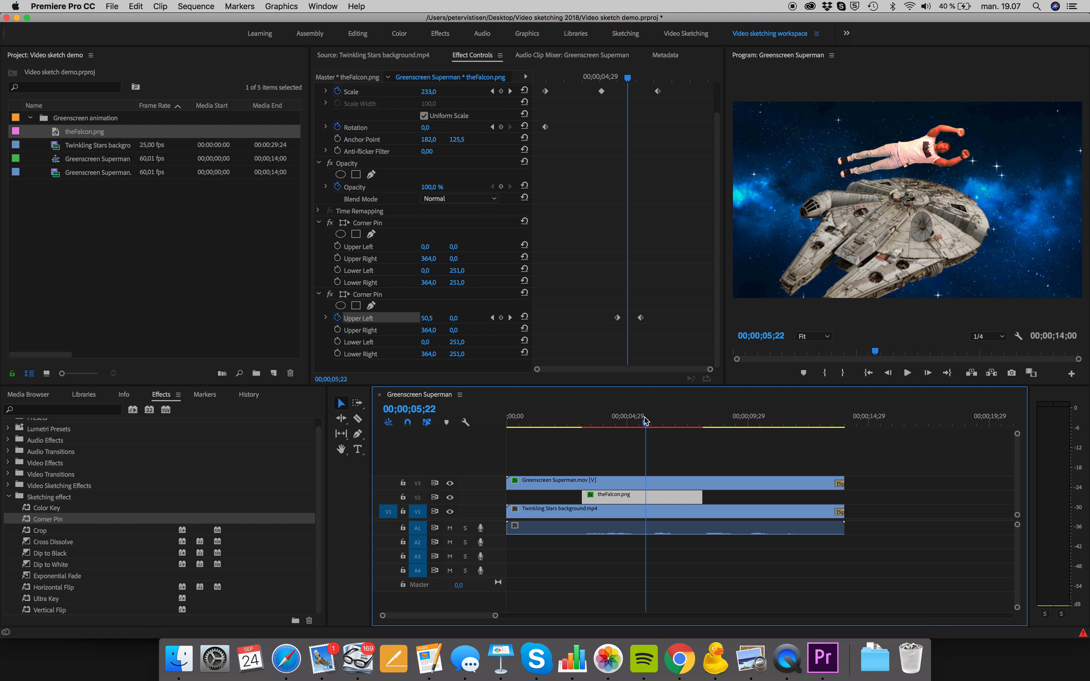
pyautogui.click(641, 318)
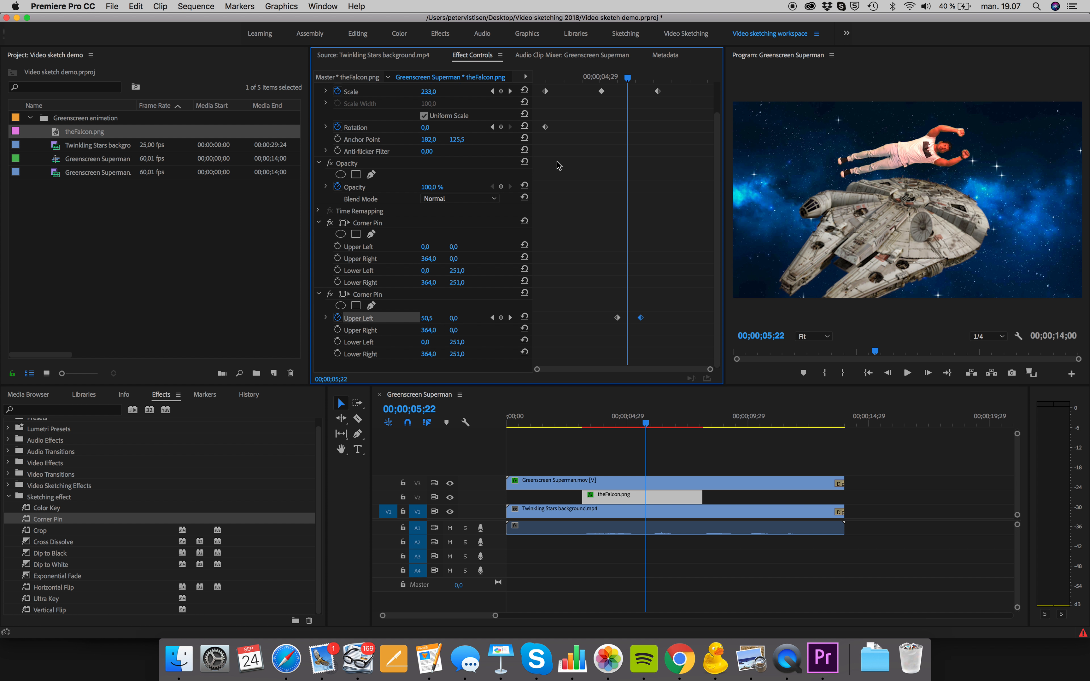
pyautogui.moveTo(642, 319)
pyautogui.mouseDown()
pyautogui.moveTo(628, 322)
pyautogui.moveTo(640, 319)
pyautogui.mouseUp()
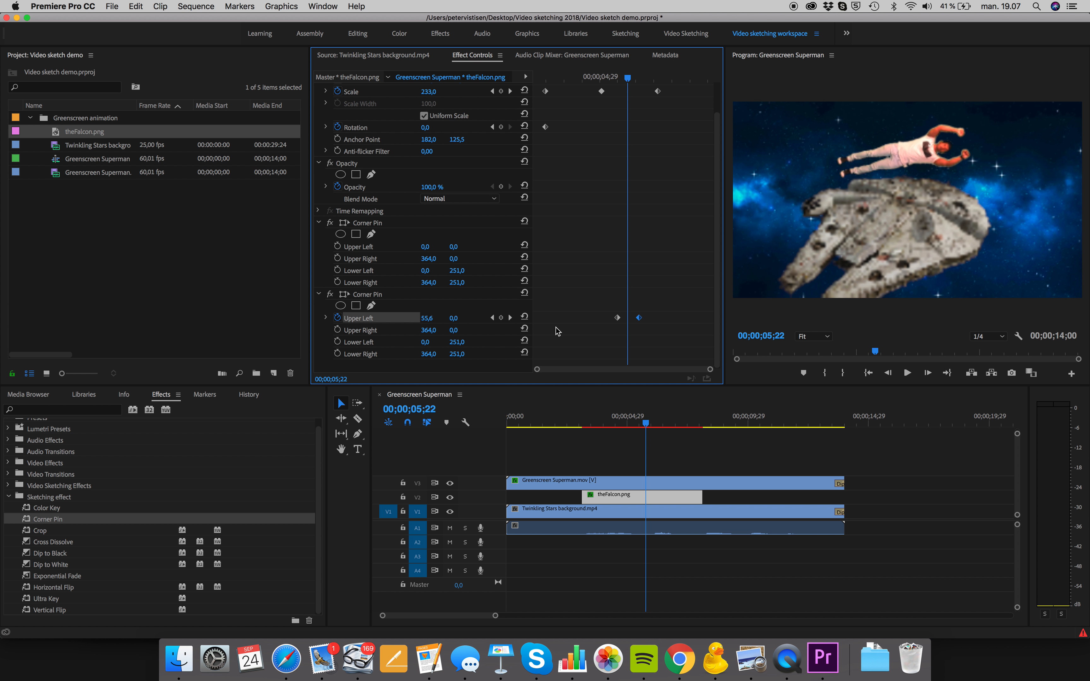
# Try to animate the second Corner Pin's Upper Right from 00;00;05;14, setting it to 480, 0 at 00;00;06;02, and play back the distortion
pyautogui.click(338, 330)
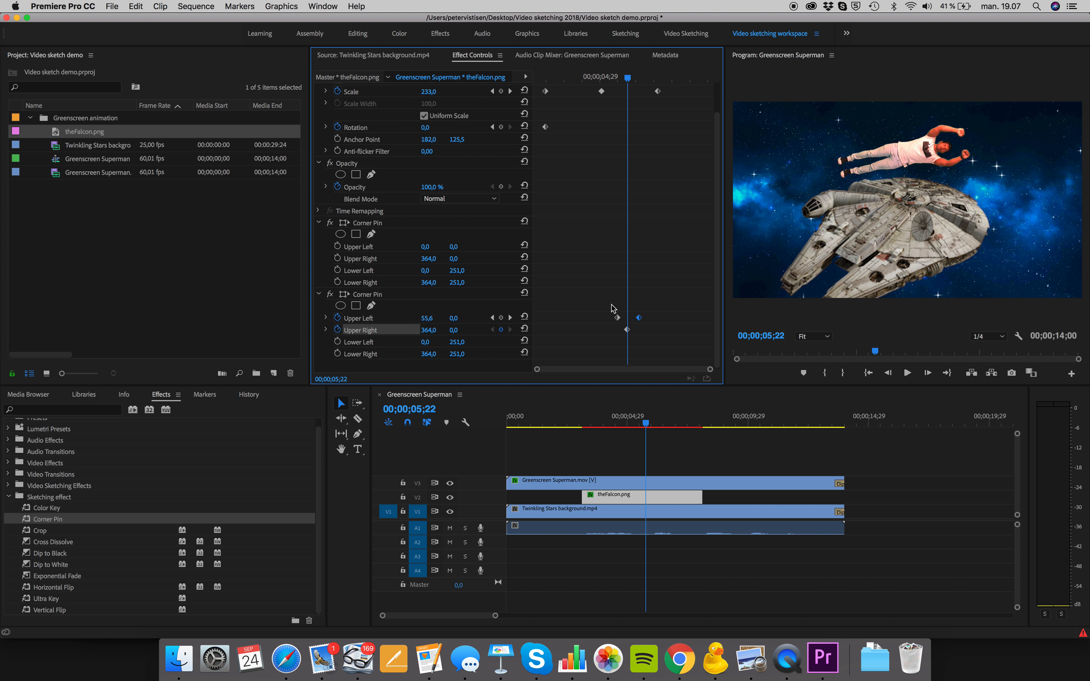
pyautogui.moveTo(627, 330); pyautogui.dragTo(617, 329)
pyautogui.moveTo(634, 80); pyautogui.dragTo(640, 80)
pyautogui.moveTo(431, 330); pyautogui.dragTo(482, 330)
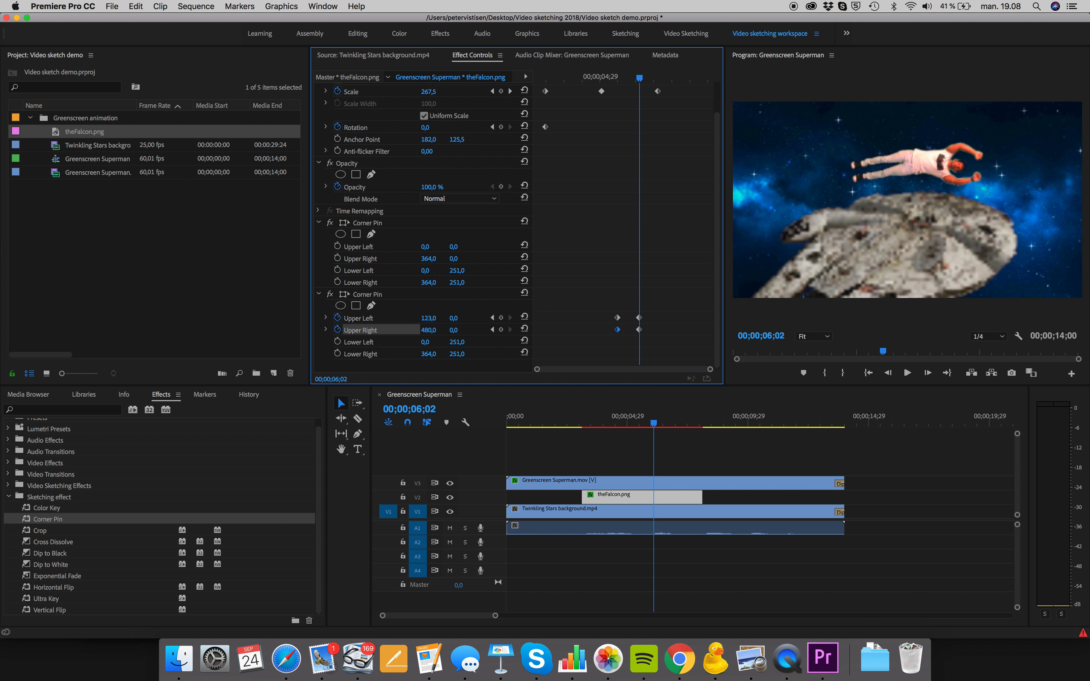
pyautogui.moveTo(639, 77); pyautogui.dragTo(602, 96)
pyautogui.press('space')
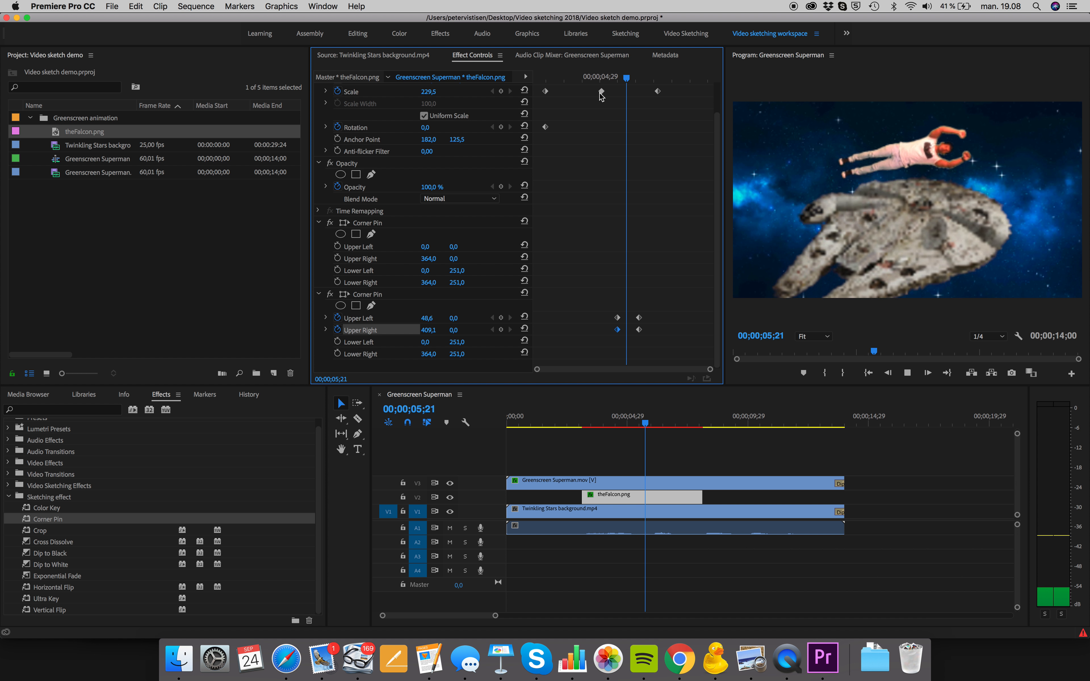
pyautogui.press('space')
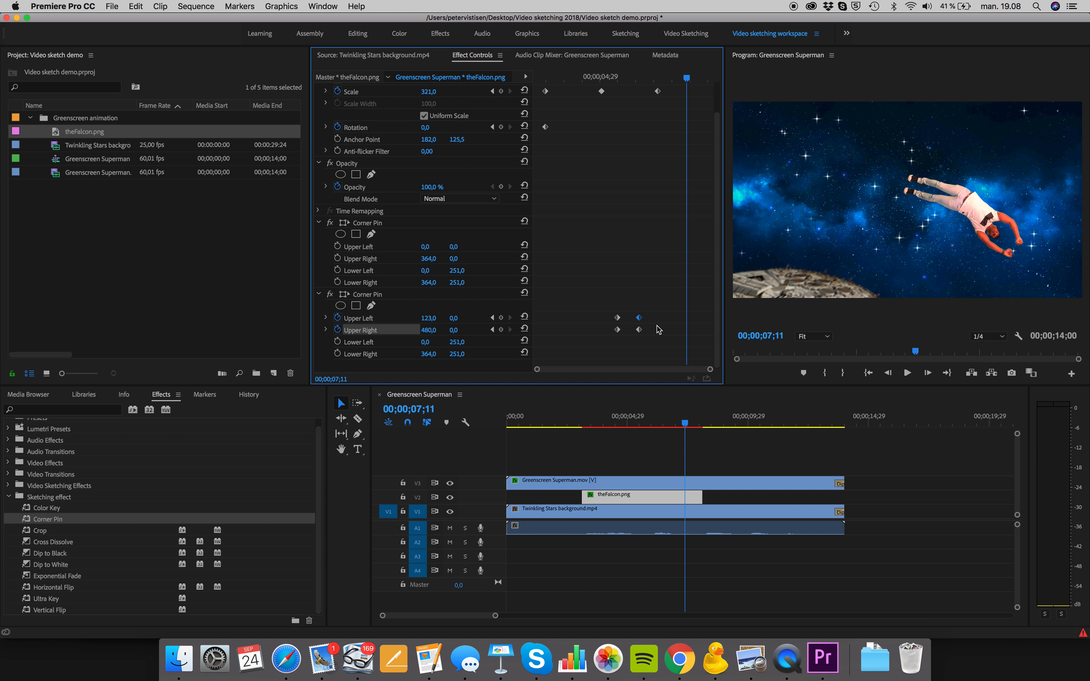
# Delete all Upper Left and Upper Right keyframes of the second Corner Pin and play back the spaceship's flight
pyautogui.press('Delete')
pyautogui.press('Delete')
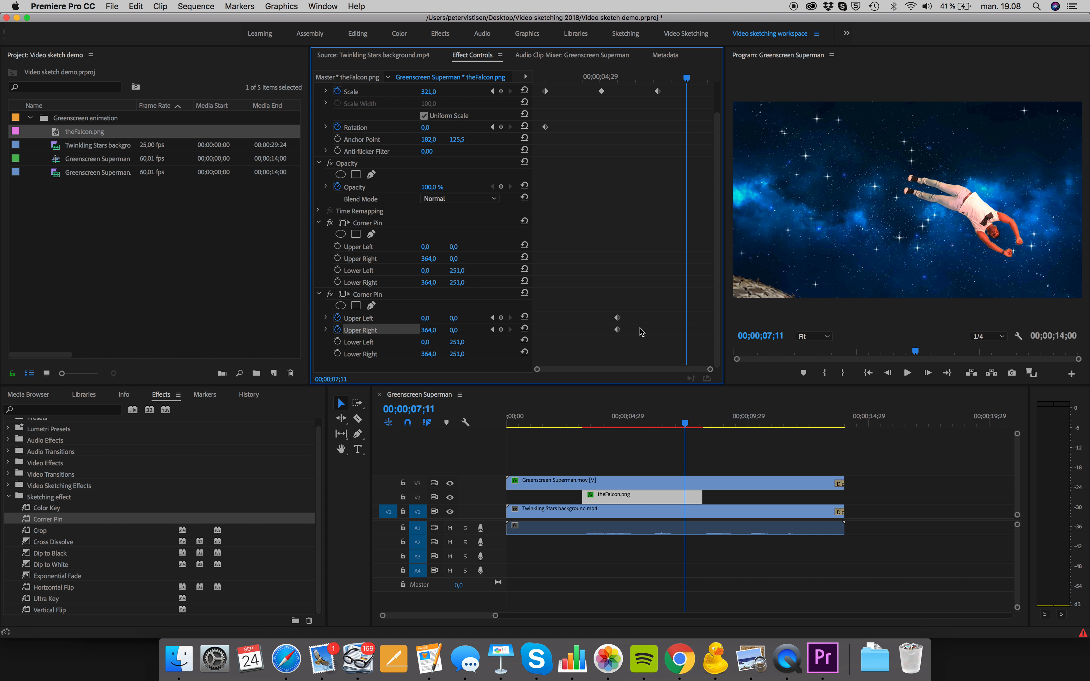
pyautogui.click(618, 318)
pyautogui.click(618, 329)
pyautogui.click(629, 424)
pyautogui.press('space')
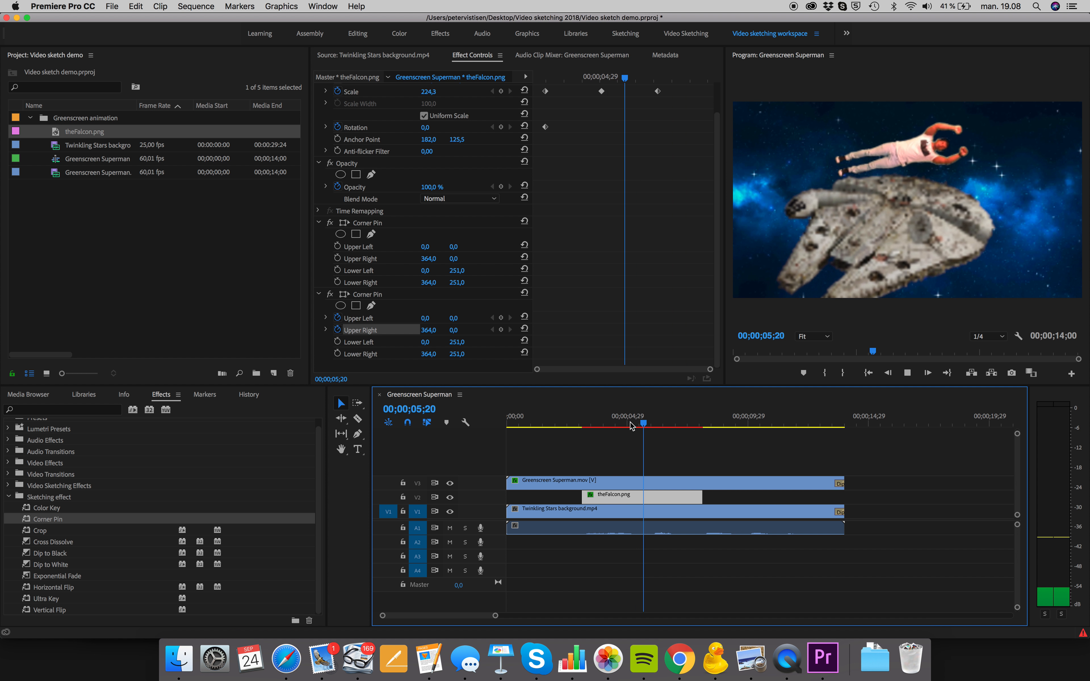